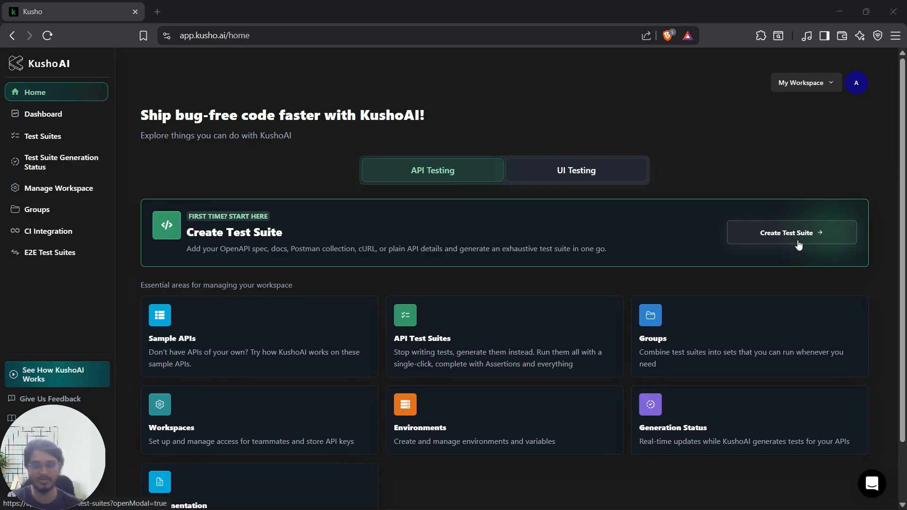
click(750, 234)
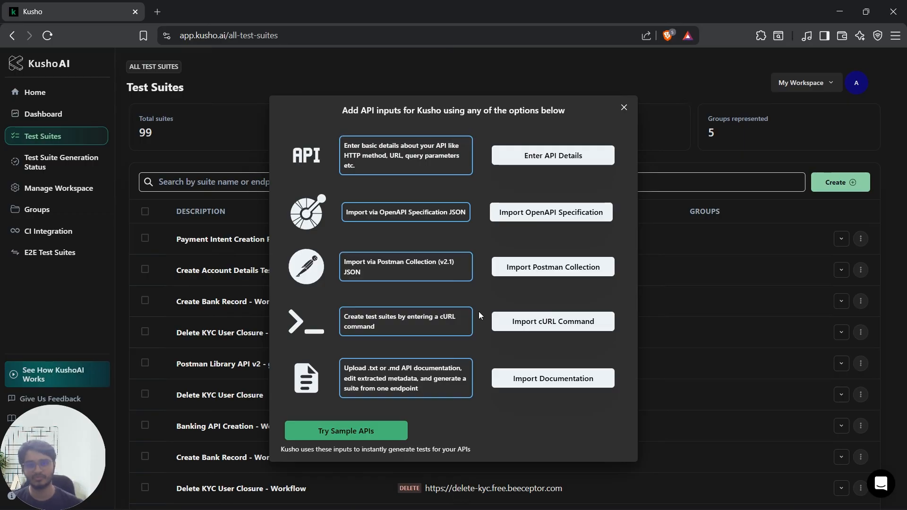
click(581, 160)
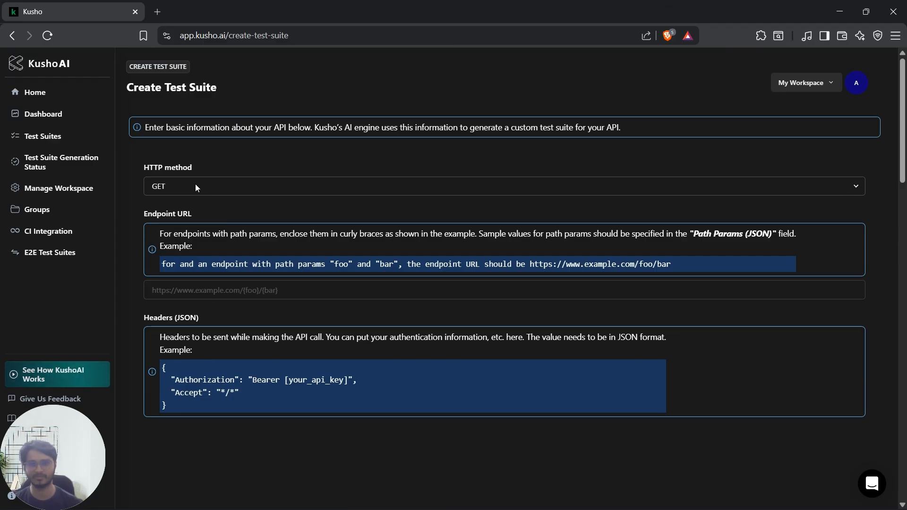
scroll(195, 185, down, 2)
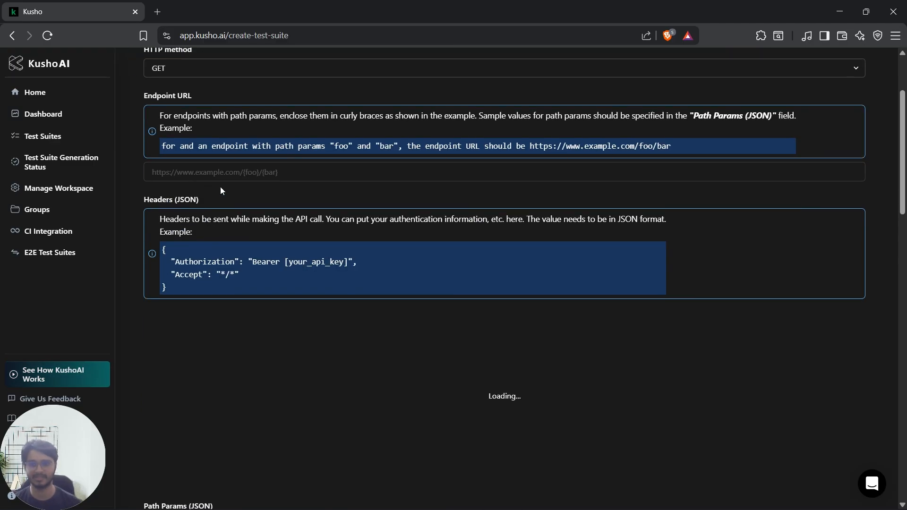
click(269, 172)
text(https://healthplan.free.beeceptor.com/todos)
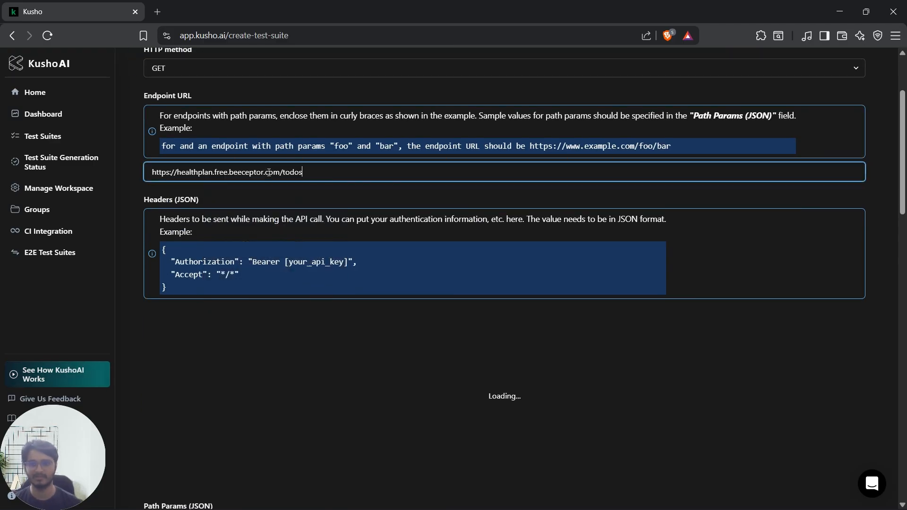
click(120, 233)
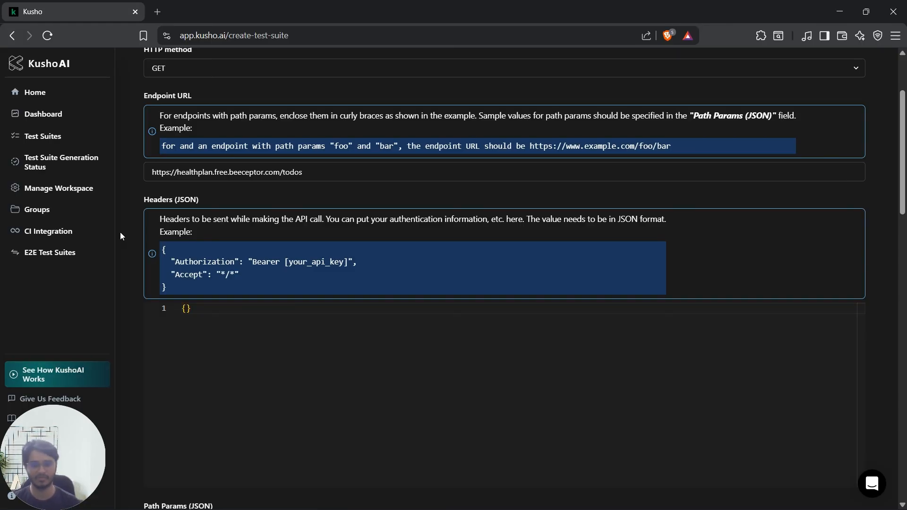
Step: Copy the five-task JSON object from Notepad into the request body and generate the test suite
scroll(120, 231, down, 5)
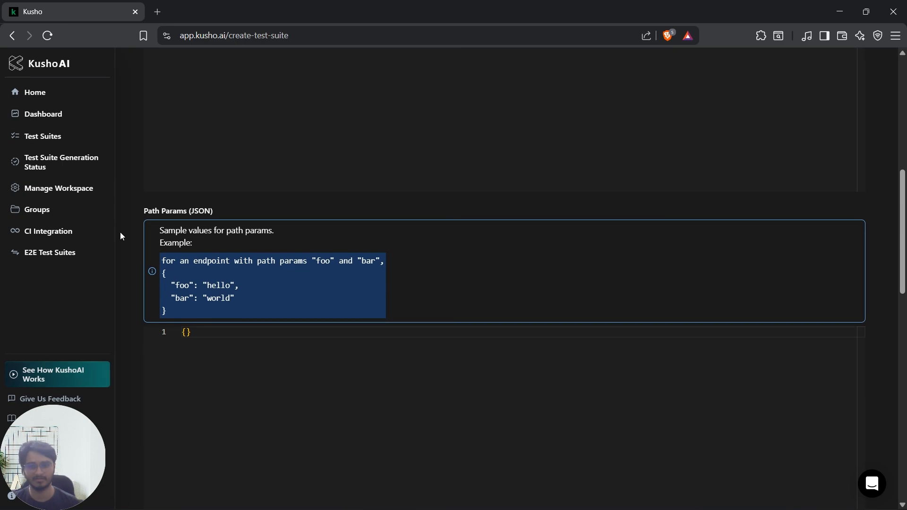
scroll(120, 231, down, 9)
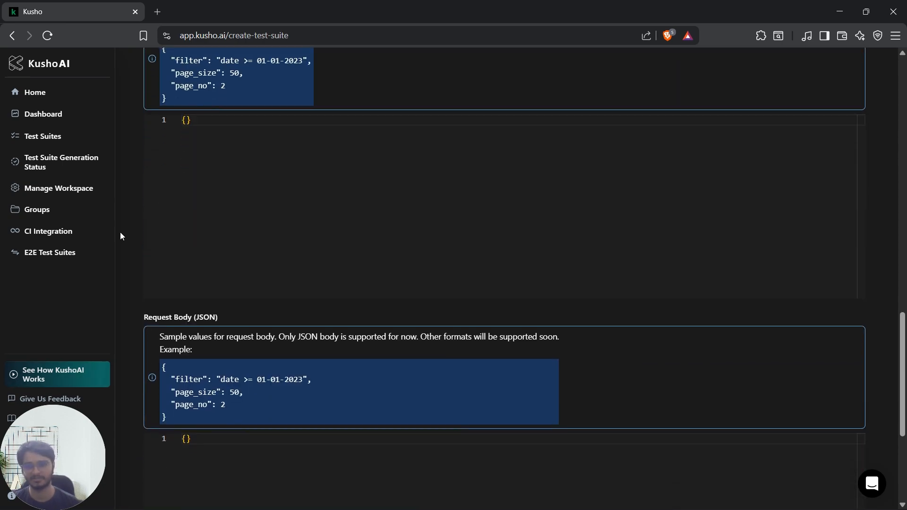
scroll(120, 232, down, 4)
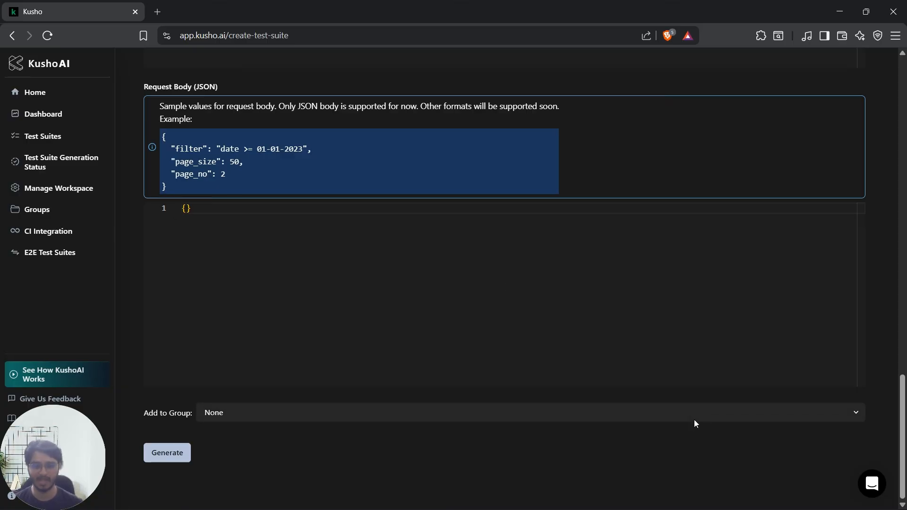
click(663, 496)
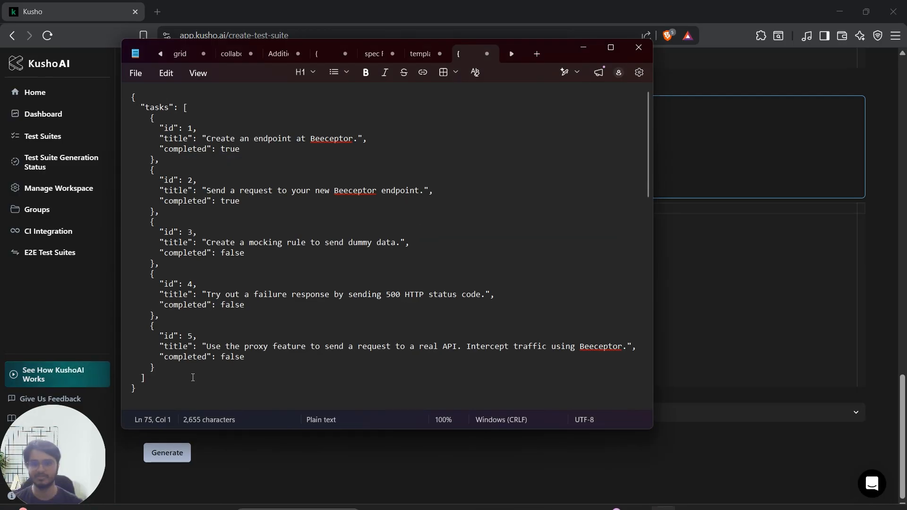
drag(192, 377, 132, 96)
click(583, 47)
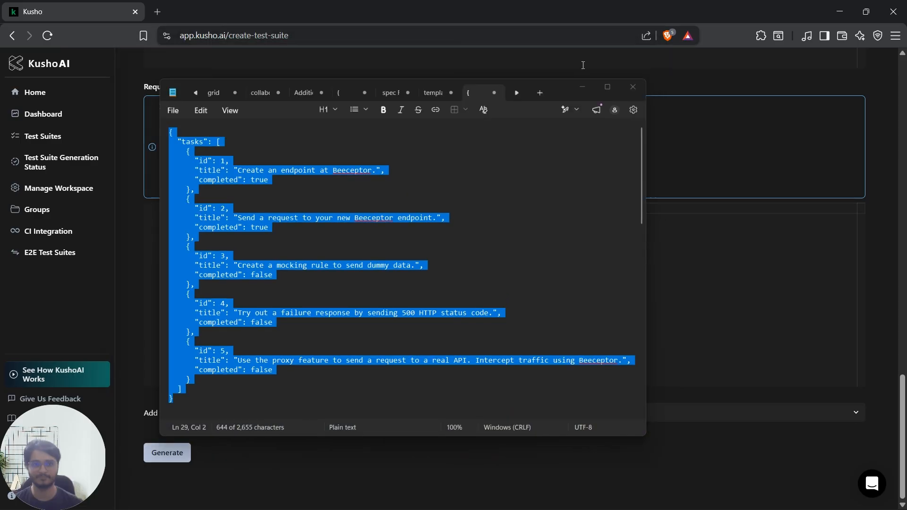
click(237, 211)
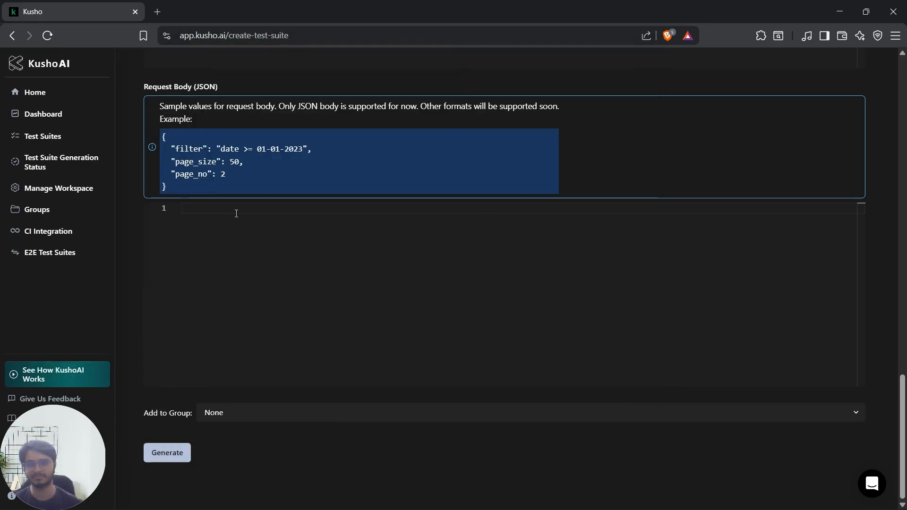
key(ctrl+v)
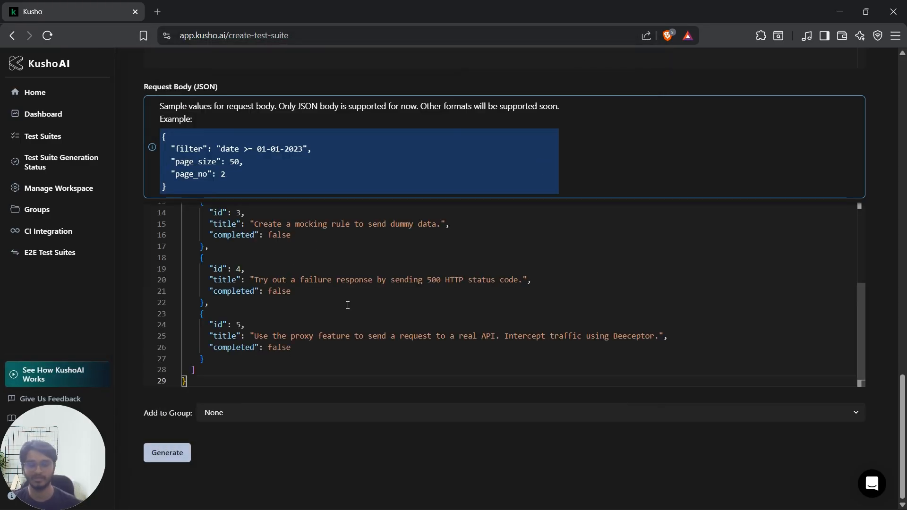
click(172, 454)
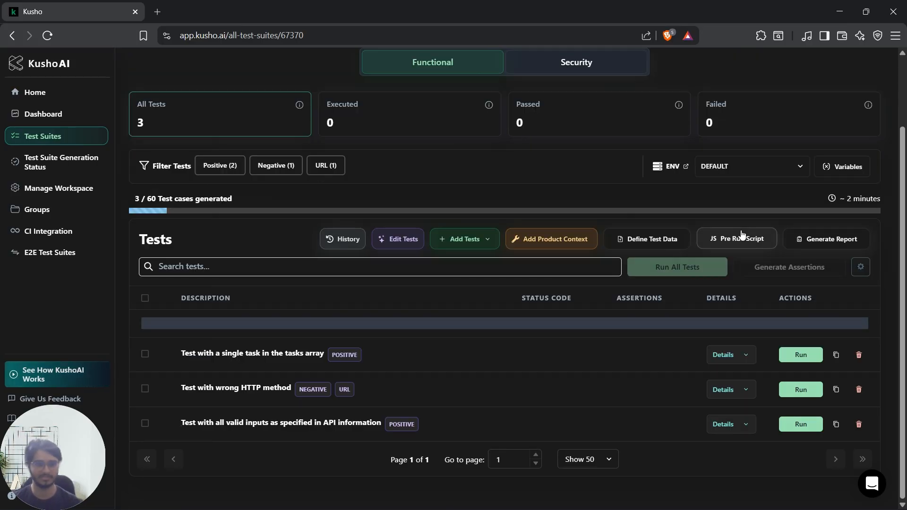
Step: Examine the request payload of the empty-string test for json_body.tasks.0.completed, comparing its first task's completed field with the test description
scroll(290, 223, up, 3)
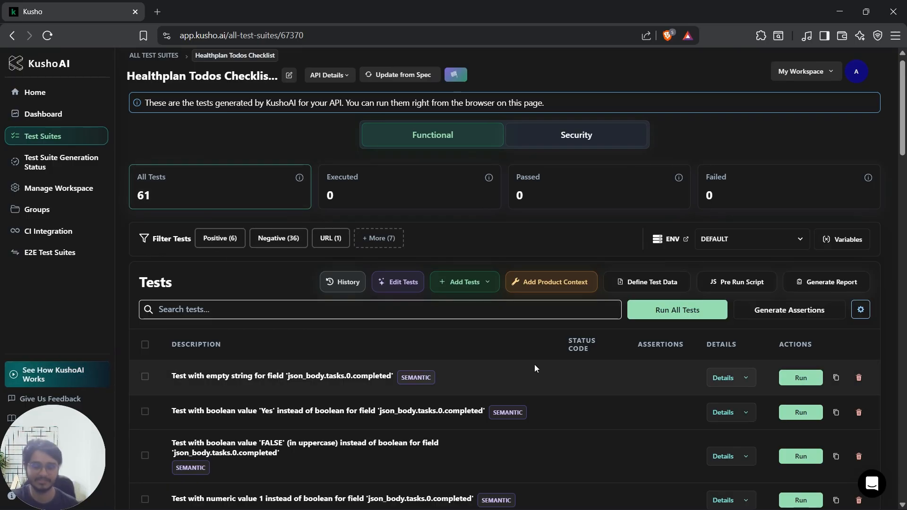
scroll(535, 365, down, 3)
scroll(622, 374, down, 1)
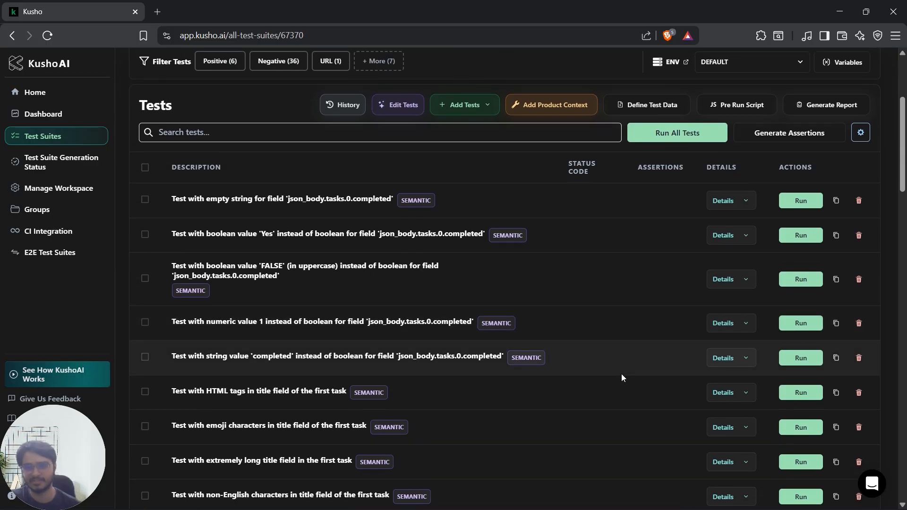
click(741, 201)
scroll(418, 333, down, 1)
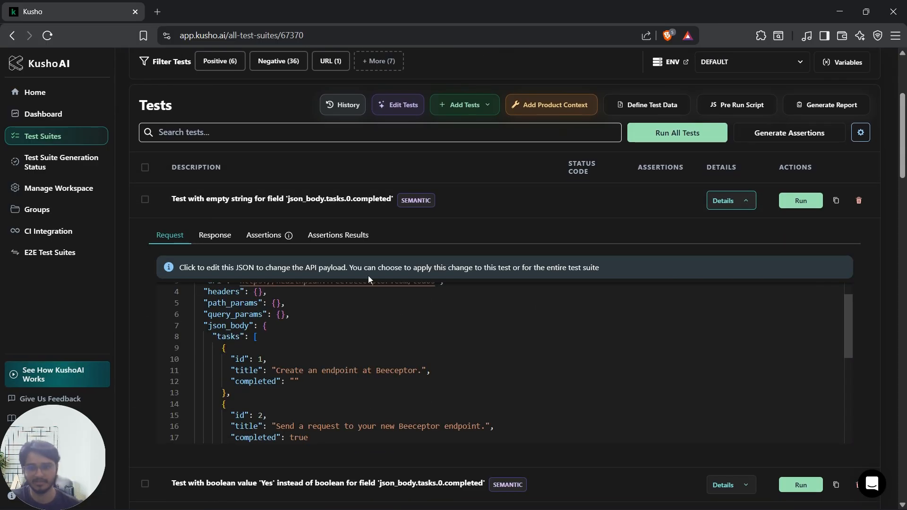
drag(175, 199, 368, 198)
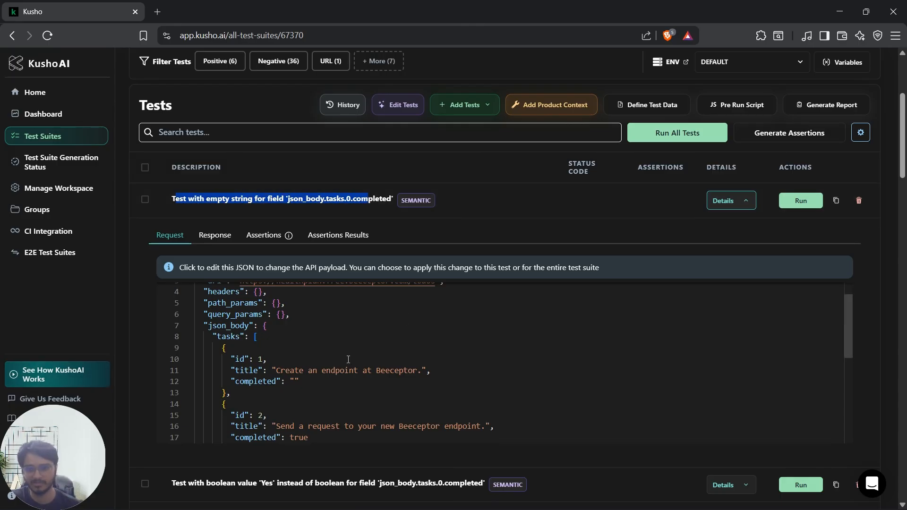
drag(300, 381, 226, 381)
scroll(419, 377, down, 2)
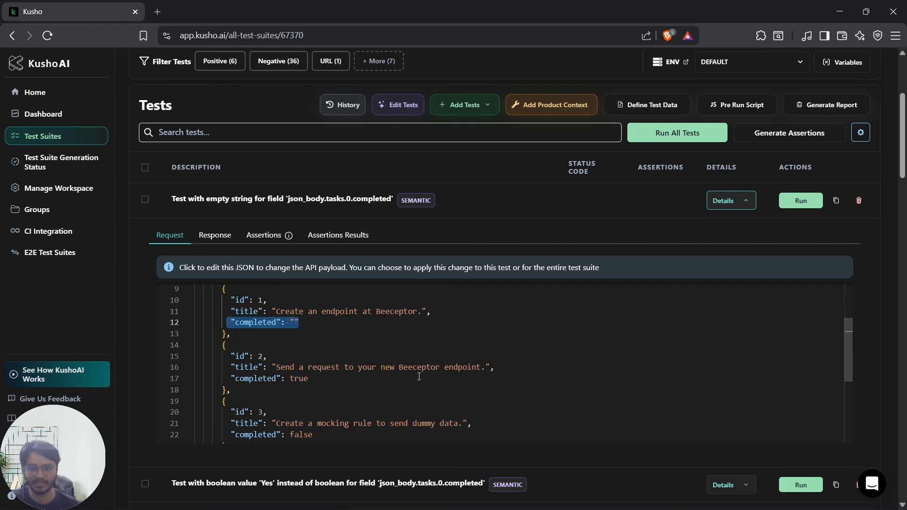
scroll(419, 377, down, 4)
scroll(481, 378, up, 7)
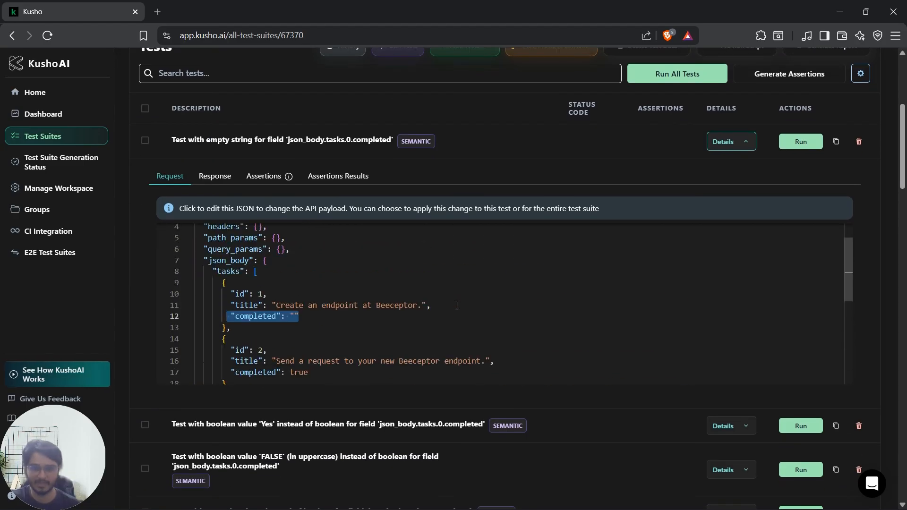
scroll(131, 310, up, 2)
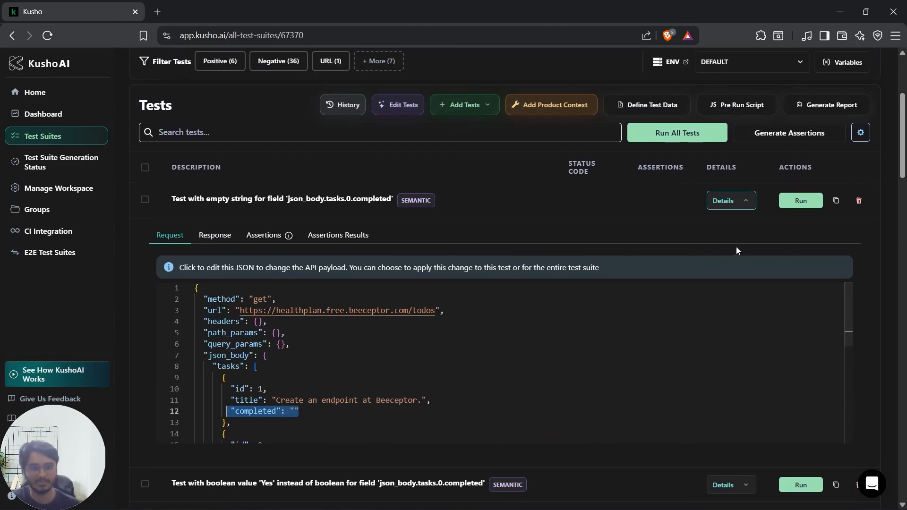
click(729, 208)
Step: Look through the generated tests, run the one with uppercase 'FALSE' for json_body.tasks.0.completed, and view its details
scroll(542, 351, down, 12)
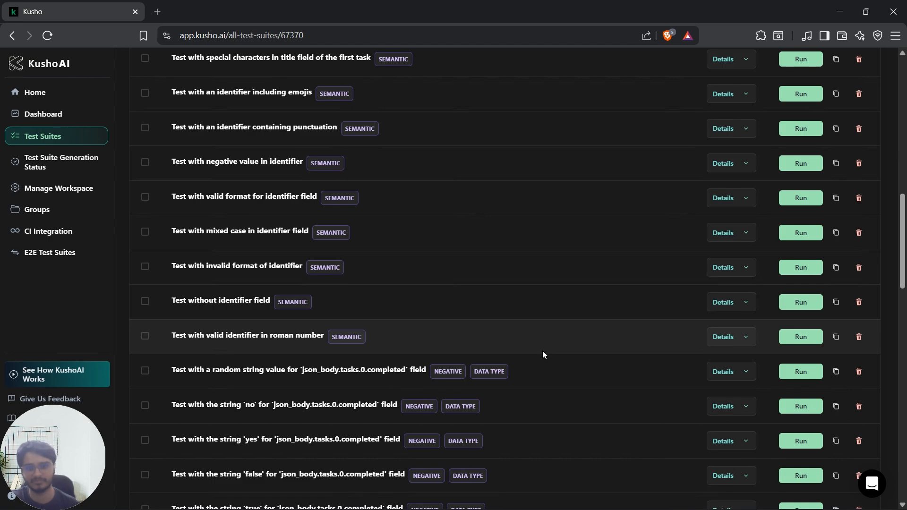
scroll(542, 350, down, 9)
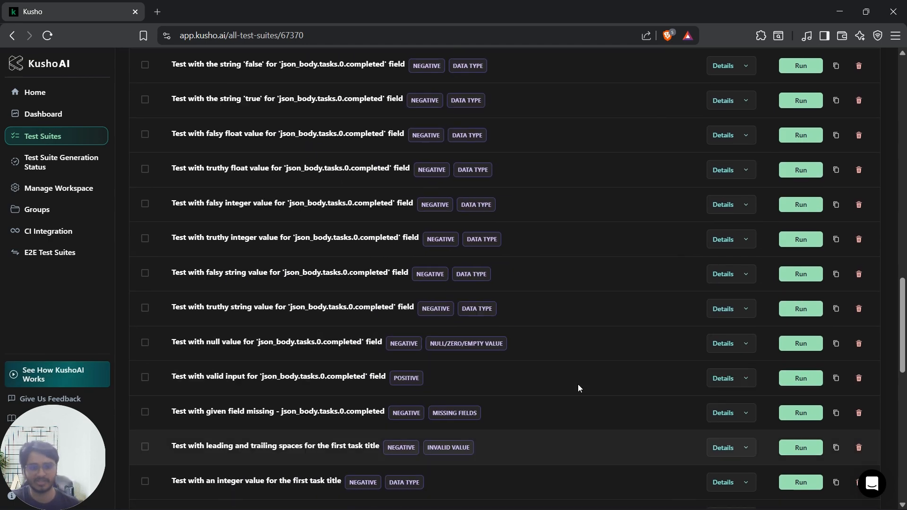
scroll(577, 384, up, 14)
scroll(576, 384, up, 10)
click(800, 220)
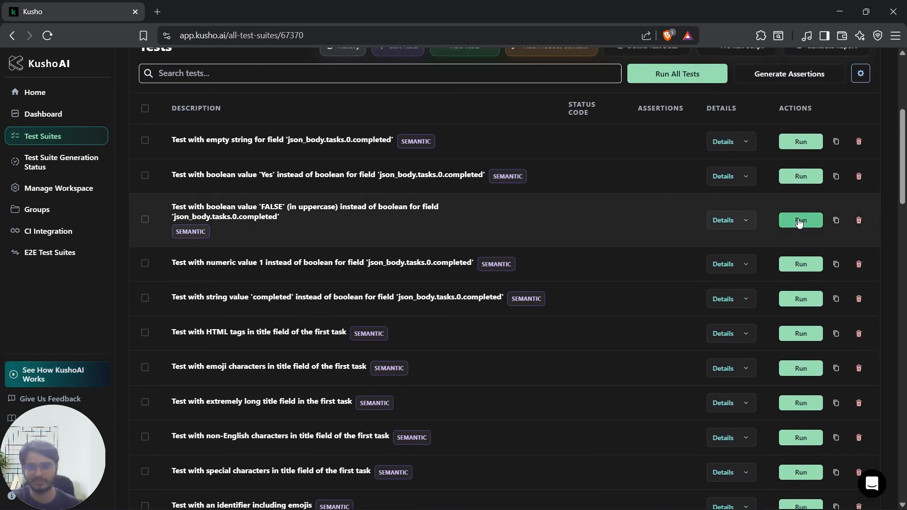
click(750, 229)
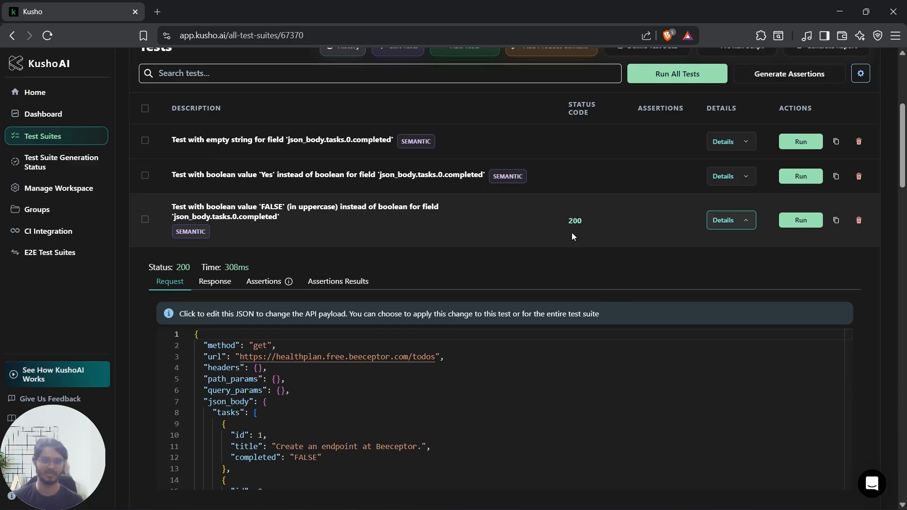
scroll(571, 233, up, 1)
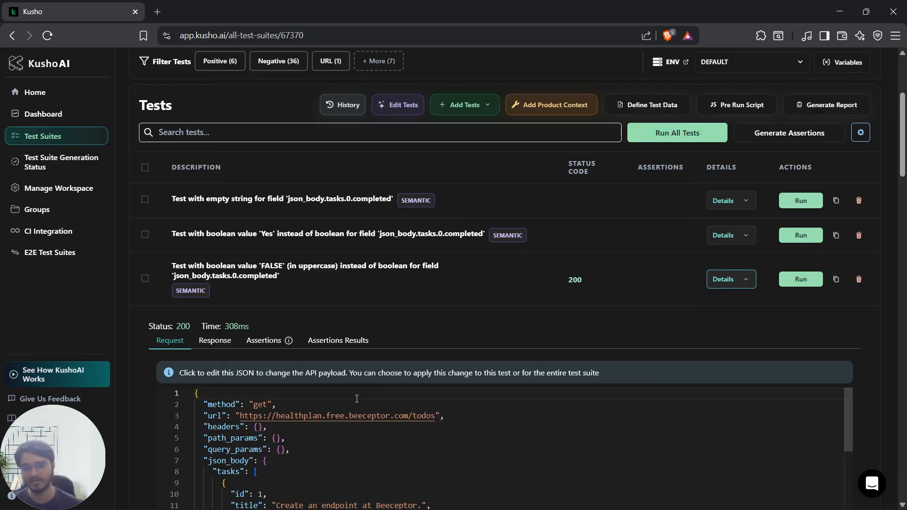
scroll(537, 380, down, 1)
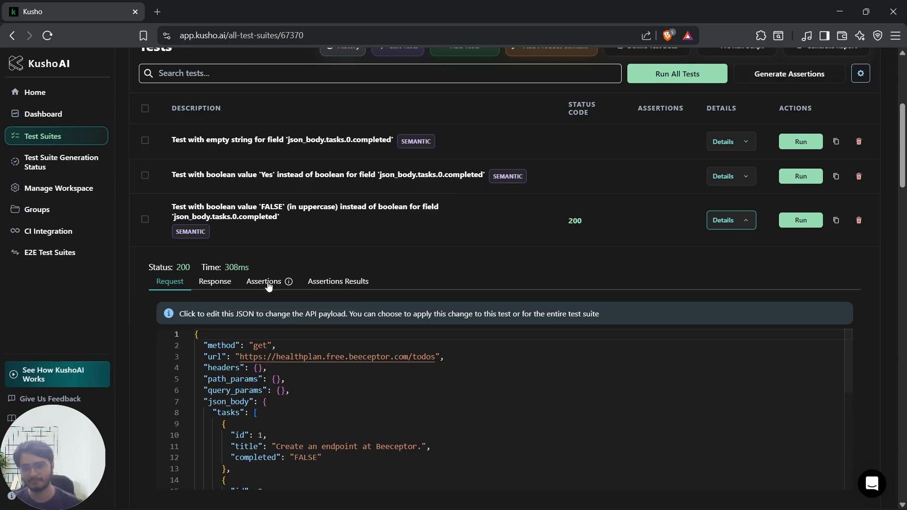
Step: Generate assertions with AI for the uppercase 'FALSE' test and review the resulting expect statements
click(265, 282)
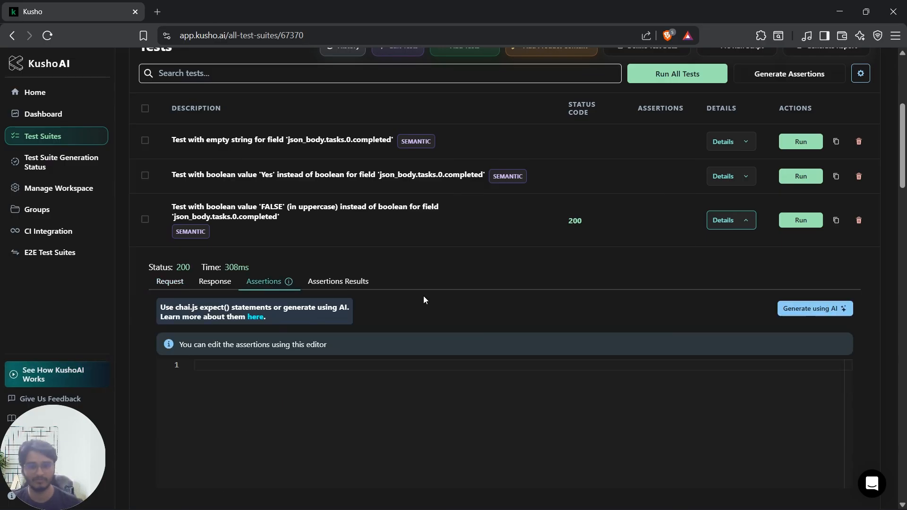
scroll(447, 300, down, 1)
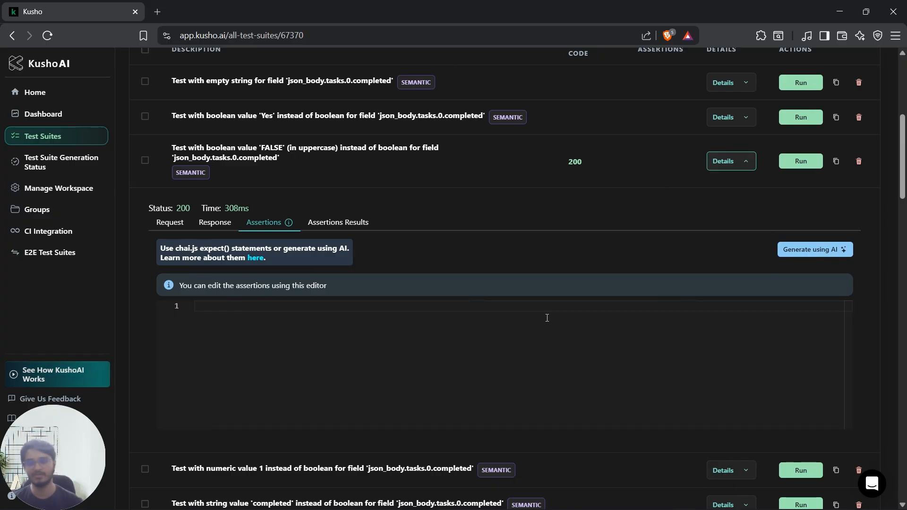
click(814, 250)
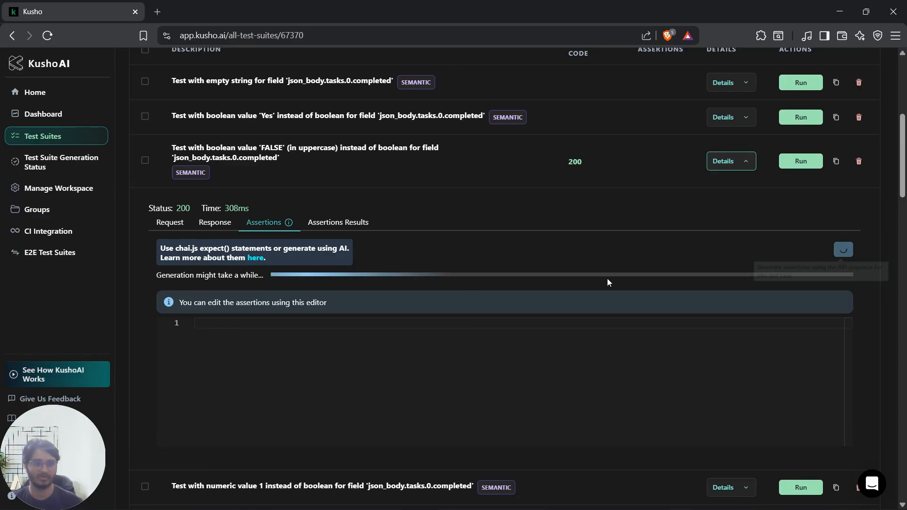
scroll(603, 281, down, 3)
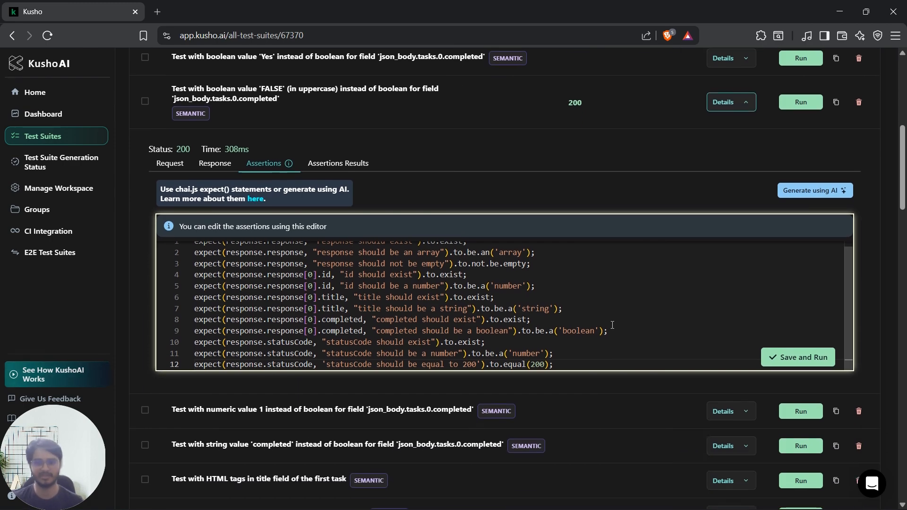
click(626, 354)
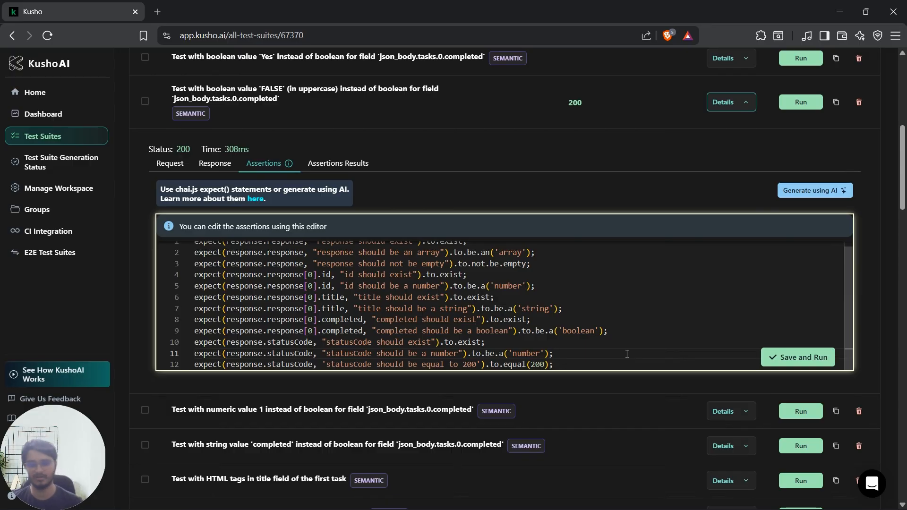
Step: Save and run the uppercase 'FALSE' test's assertions, then review their results and the suite's execution summary
click(797, 357)
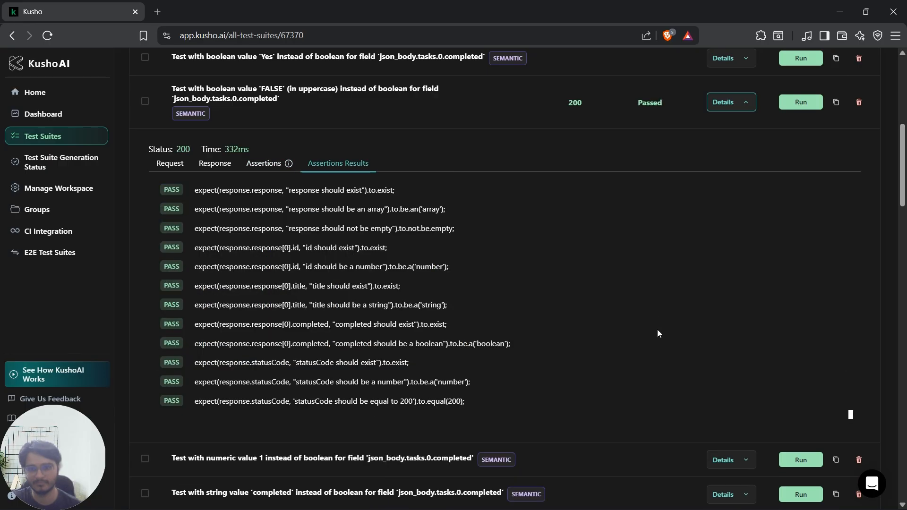
scroll(531, 332, up, 1)
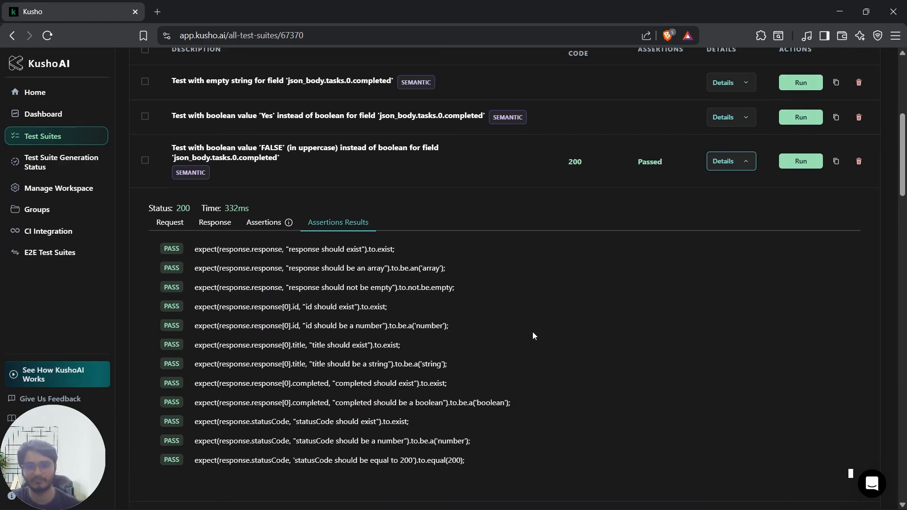
scroll(532, 331, up, 2)
scroll(531, 332, up, 3)
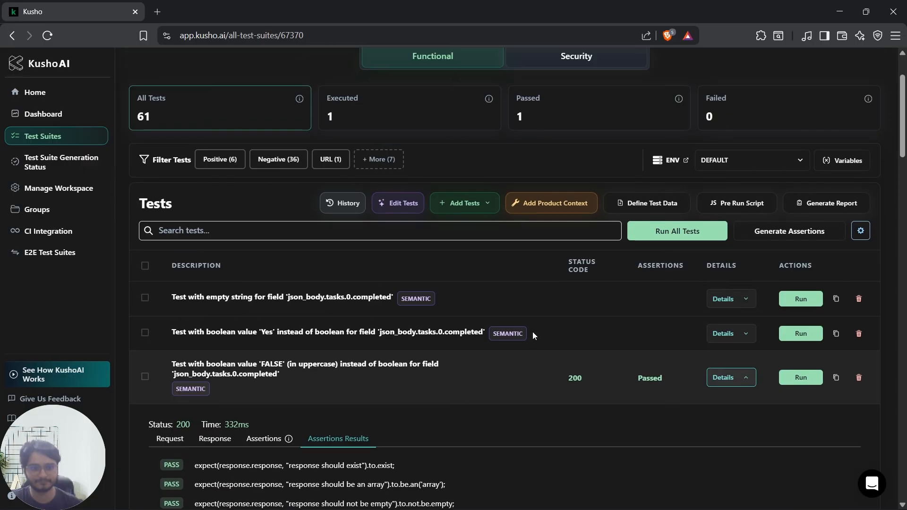
scroll(532, 333, up, 1)
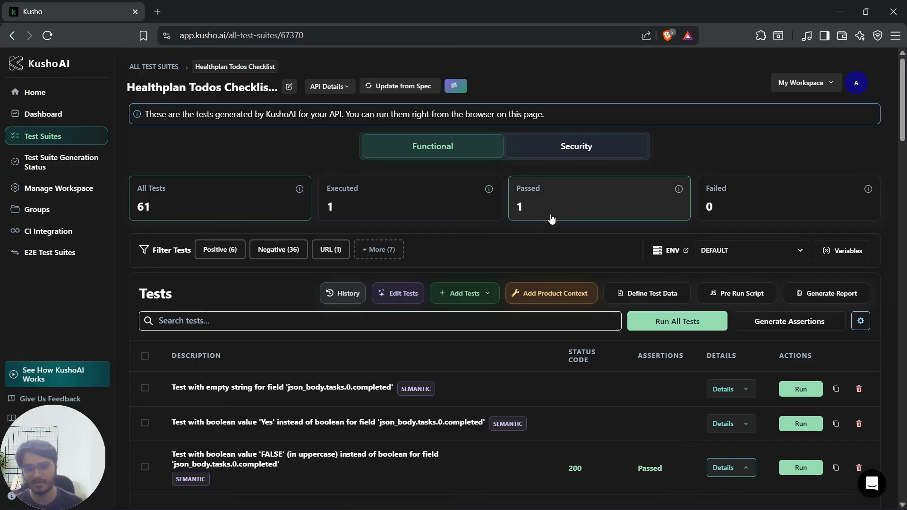
Step: Generate security tests for the Healthplan Todos Checklist suite and look through the generated test cases and their summary
click(618, 151)
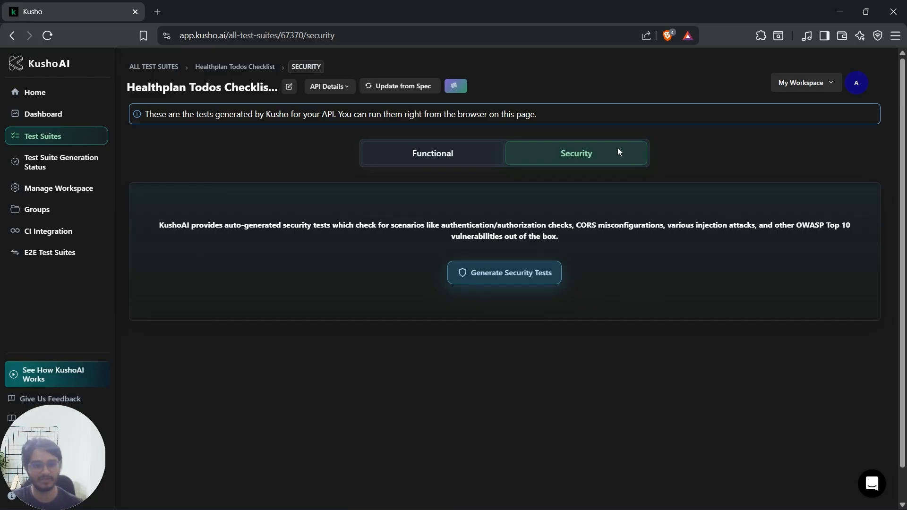
click(502, 280)
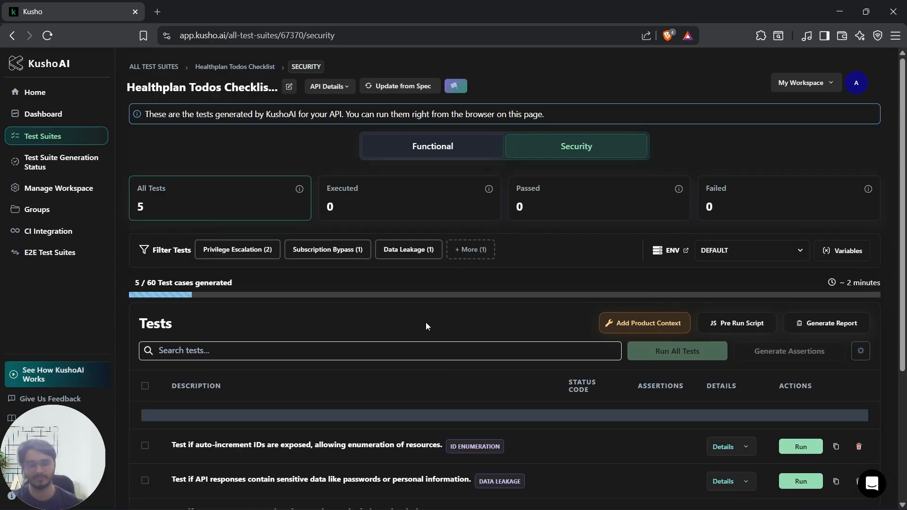
scroll(517, 351, down, 3)
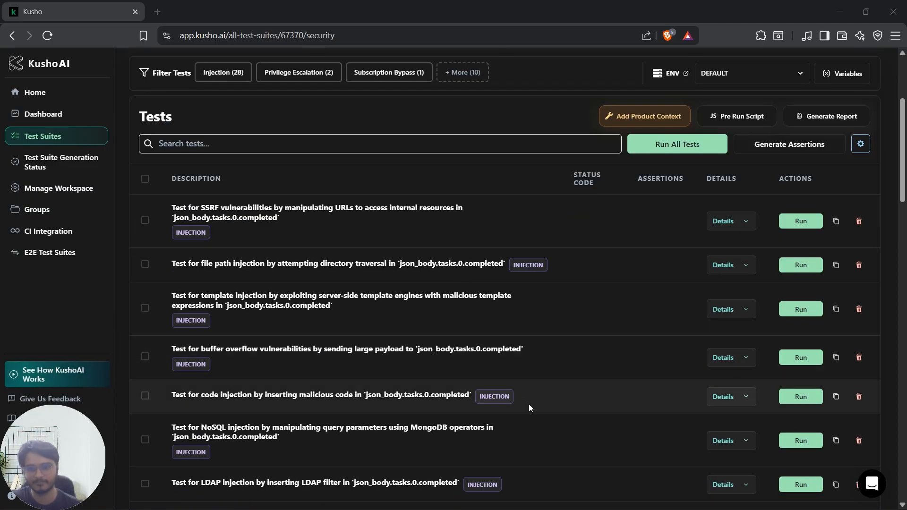
scroll(528, 404, up, 3)
scroll(511, 344, up, 1)
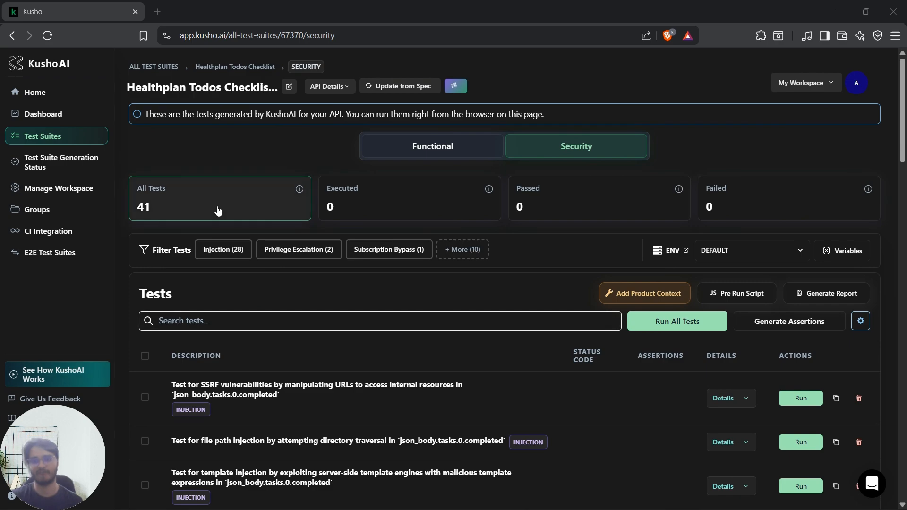
Step: Examine the request payload of the file path injection test that attempts directory traversal in json_body.tasks.0.completed
scroll(436, 318, down, 1)
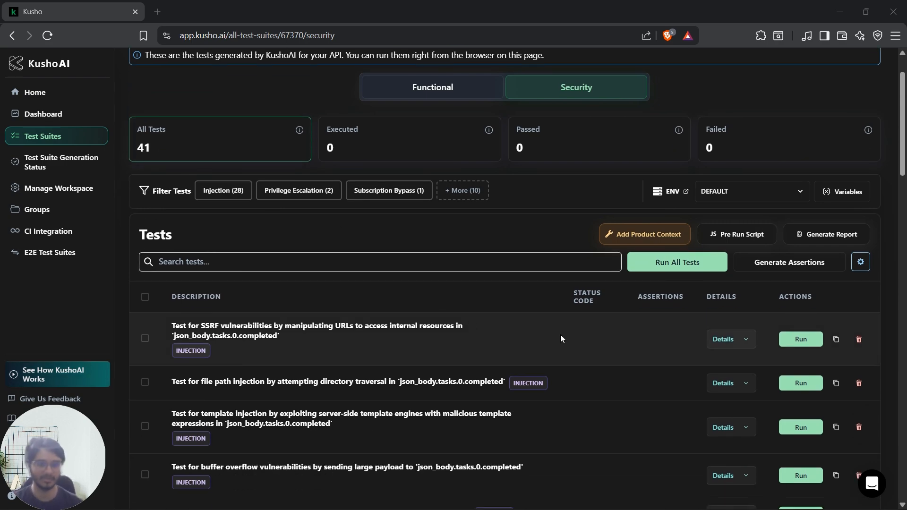
scroll(560, 334, down, 3)
scroll(573, 331, down, 2)
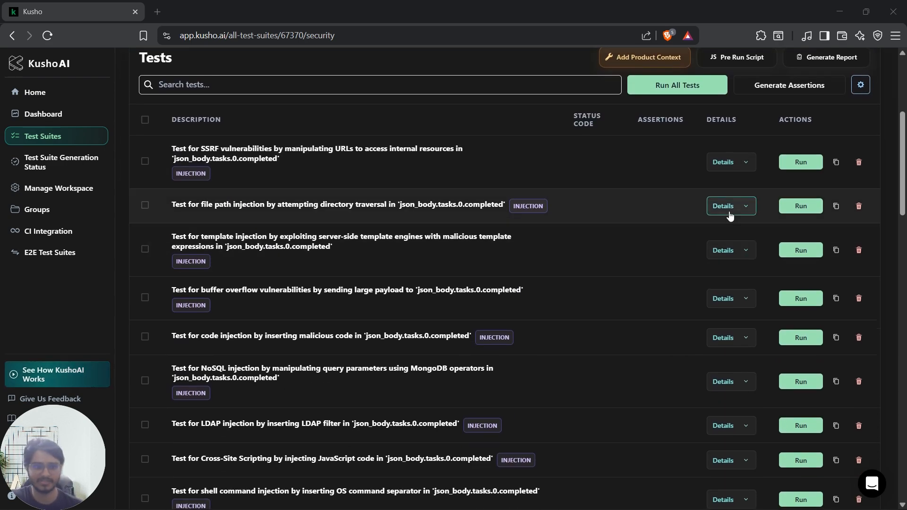
click(729, 215)
scroll(479, 391, down, 1)
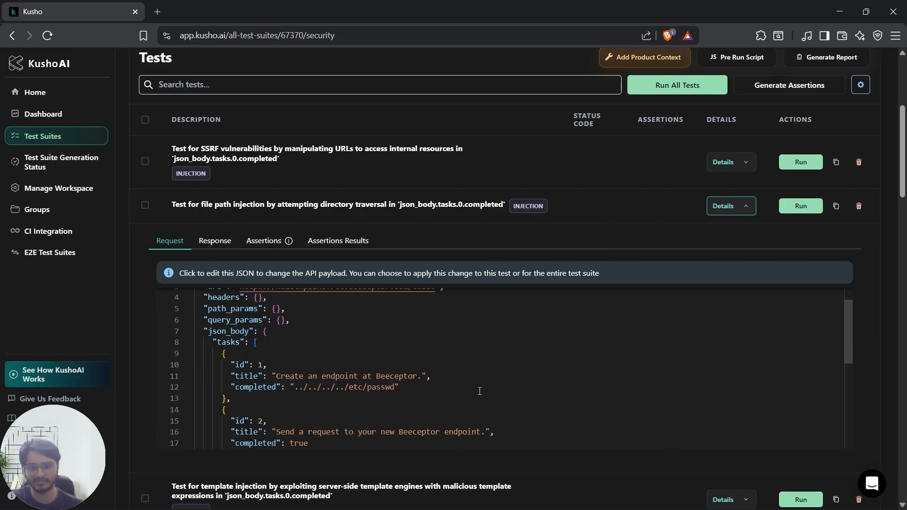
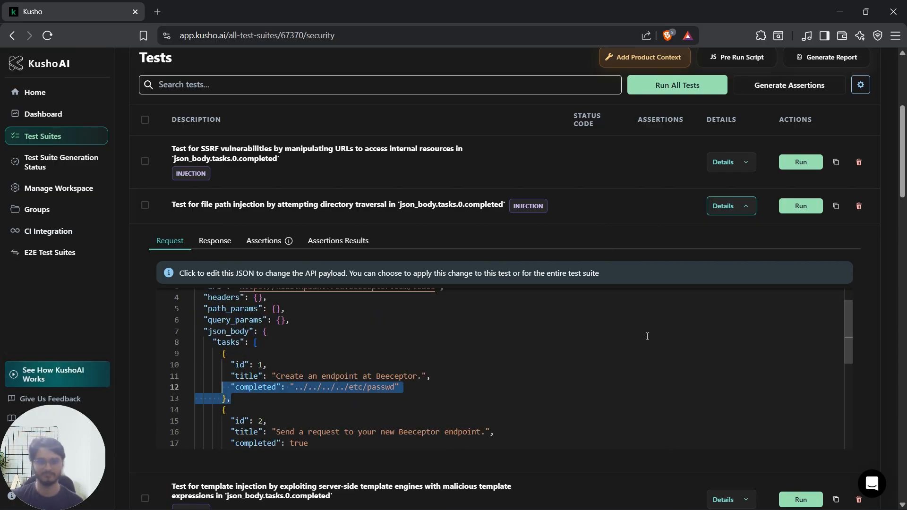
click(531, 343)
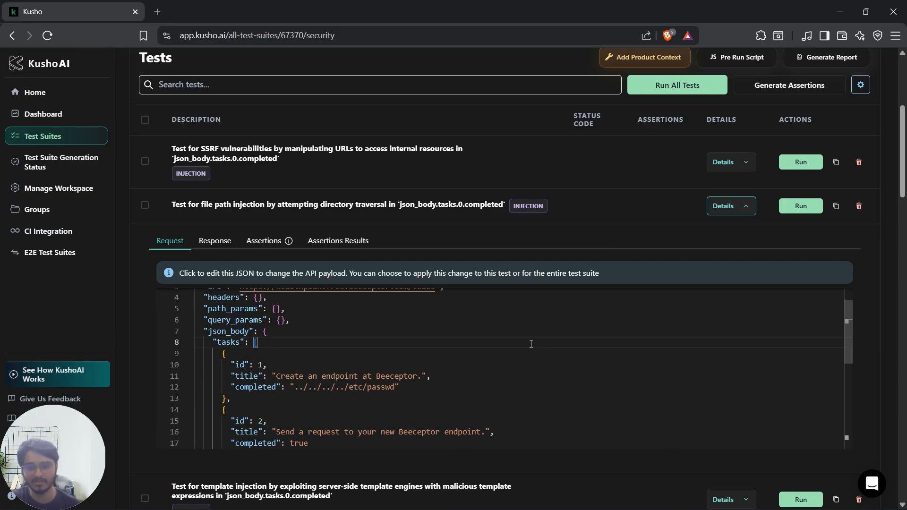
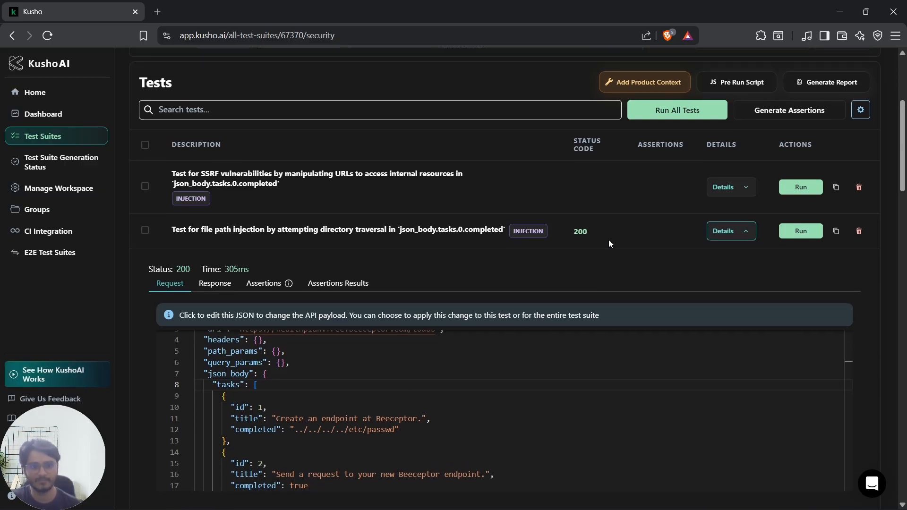
Step: Open the functional suite's pre-run script and review the helper functions documented in its default template
click(725, 268)
scroll(571, 285, up, 4)
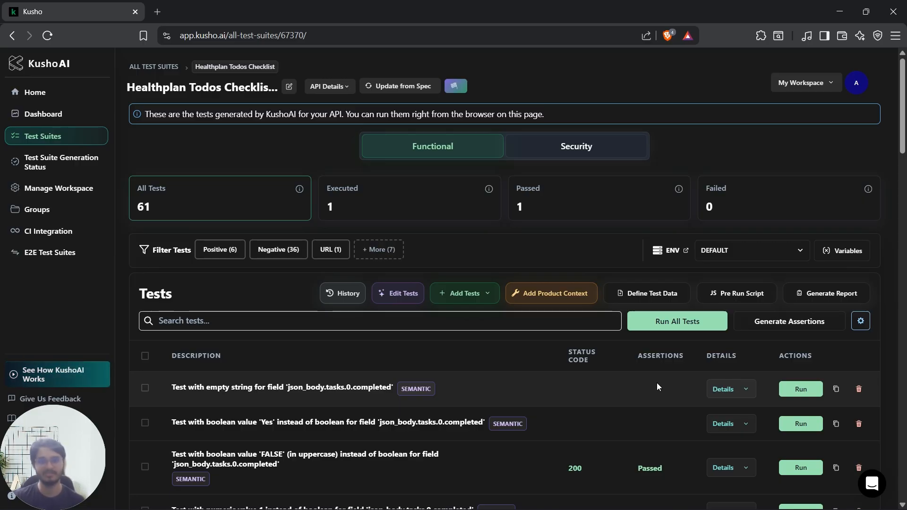
click(726, 299)
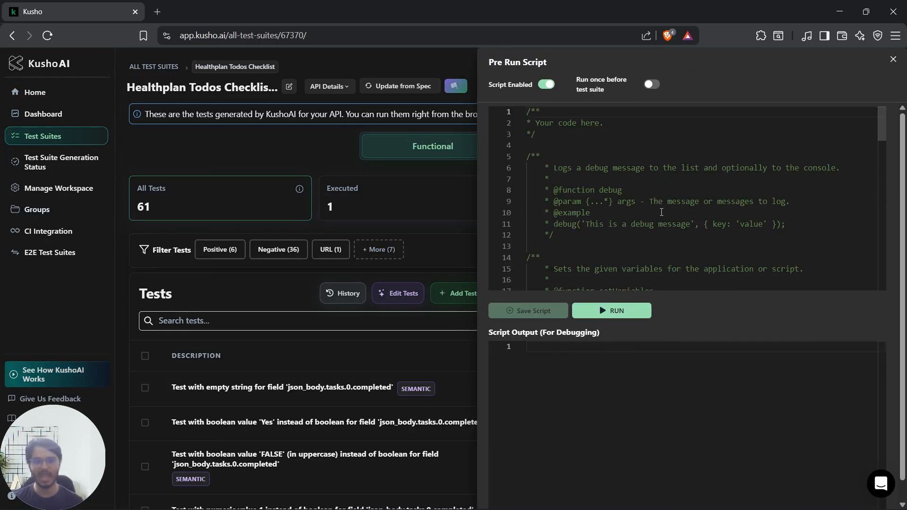
scroll(671, 198, down, 10)
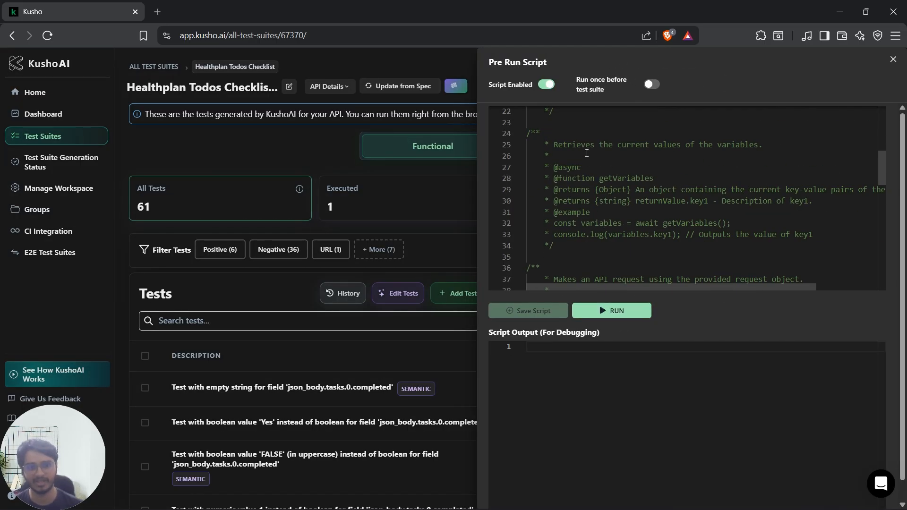
scroll(704, 251, down, 2)
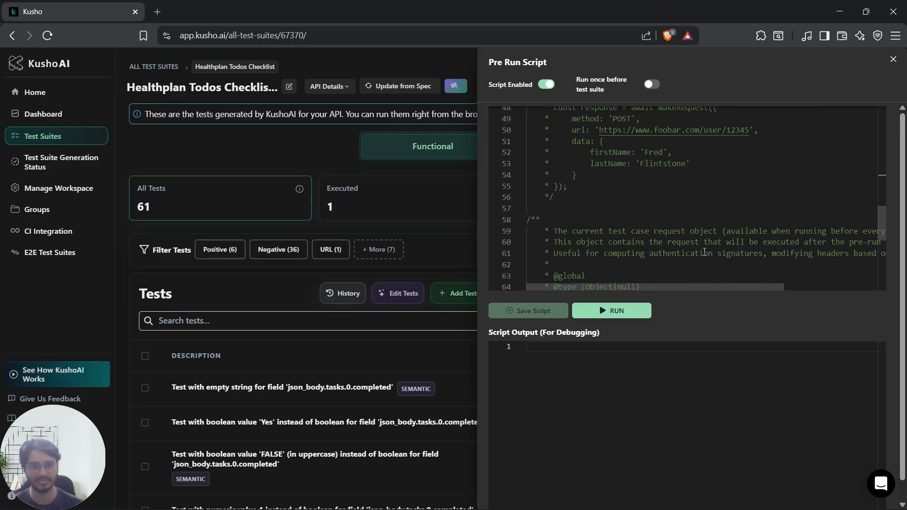
scroll(704, 252, down, 9)
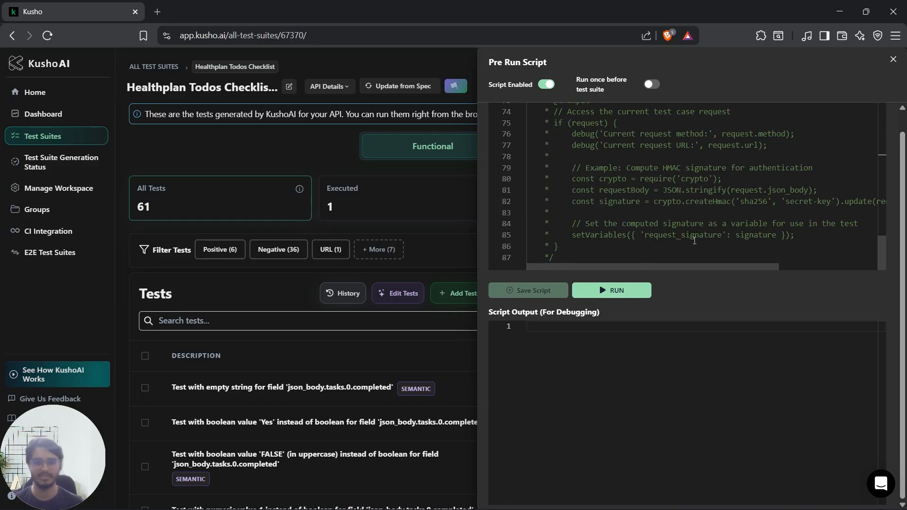
scroll(694, 241, up, 20)
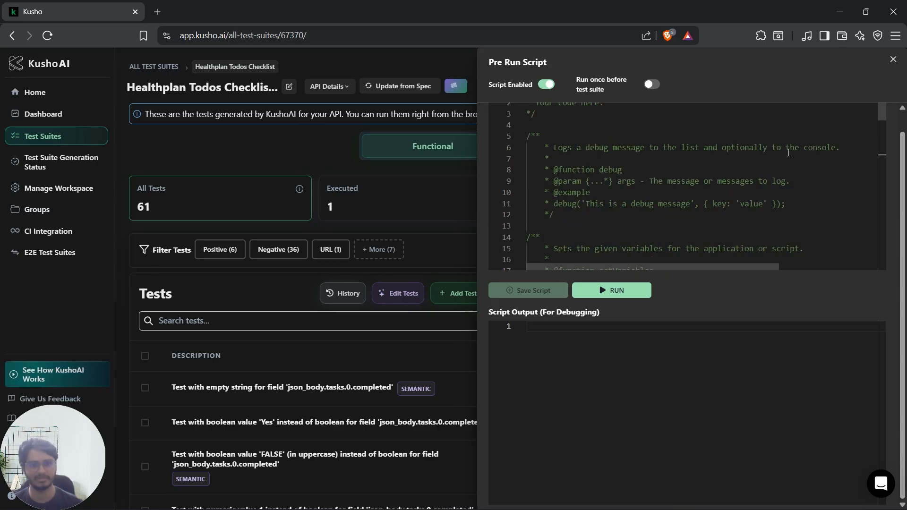
scroll(788, 153, up, 1)
click(713, 191)
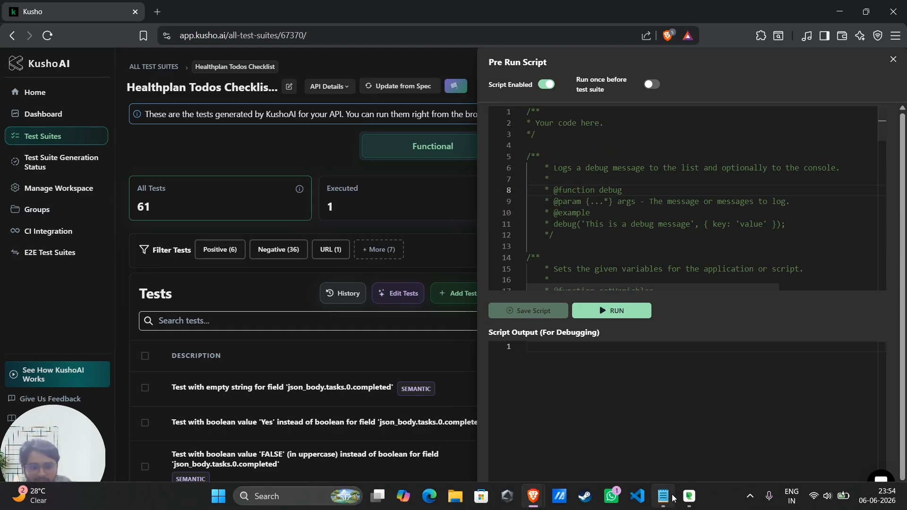
Step: Switch to Notepad and copy the script that generates timestamp and runId, stores them as variables and logs them for debugging
click(663, 495)
click(293, 313)
scroll(293, 313, down, 8)
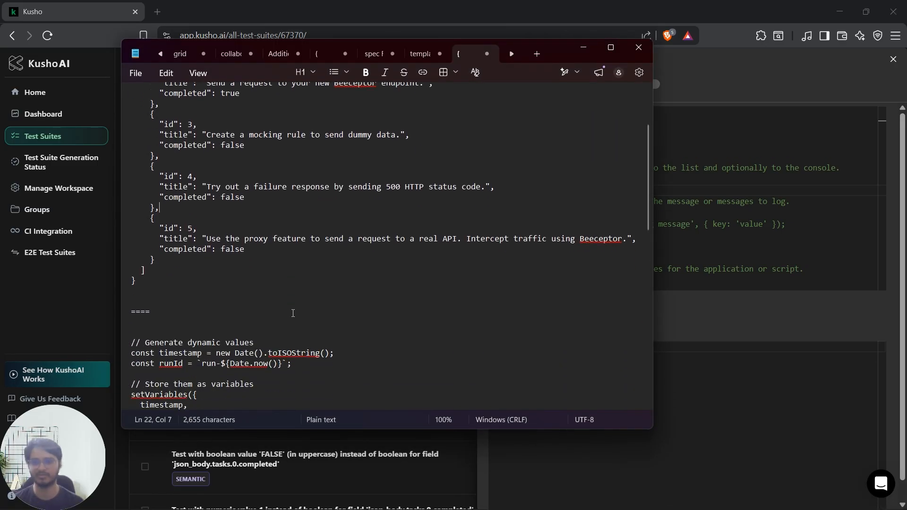
drag(248, 338, 131, 202)
key(ctrl+c)
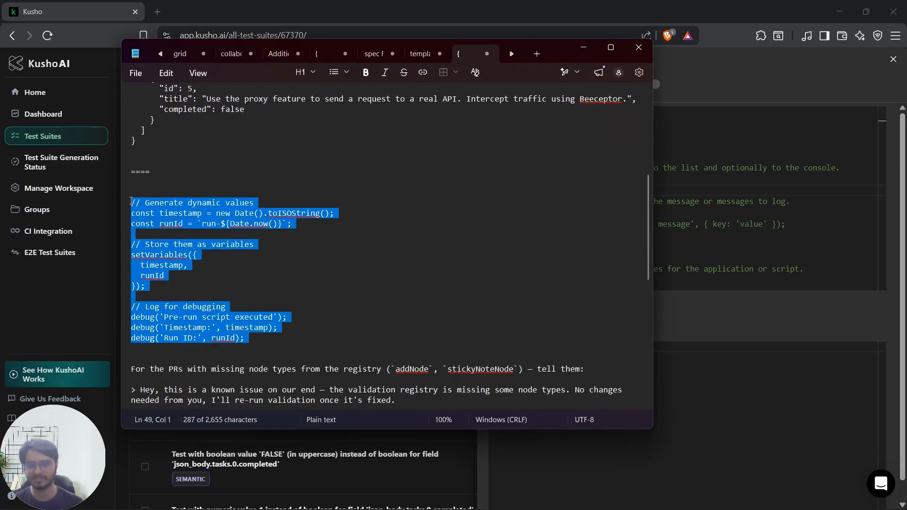
click(583, 47)
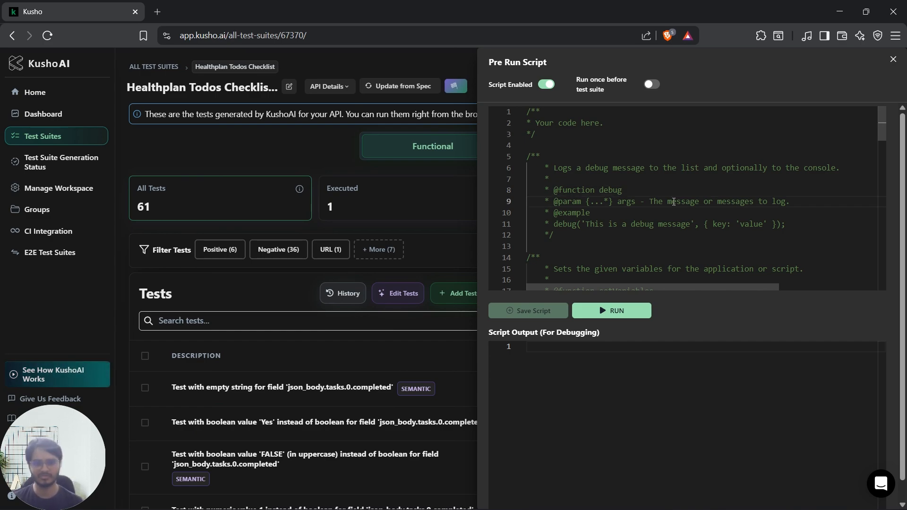
Step: Replace the entire pre-run script template with the copied timestamp and runId script
scroll(673, 201, down, 5)
key(ctrl+a)
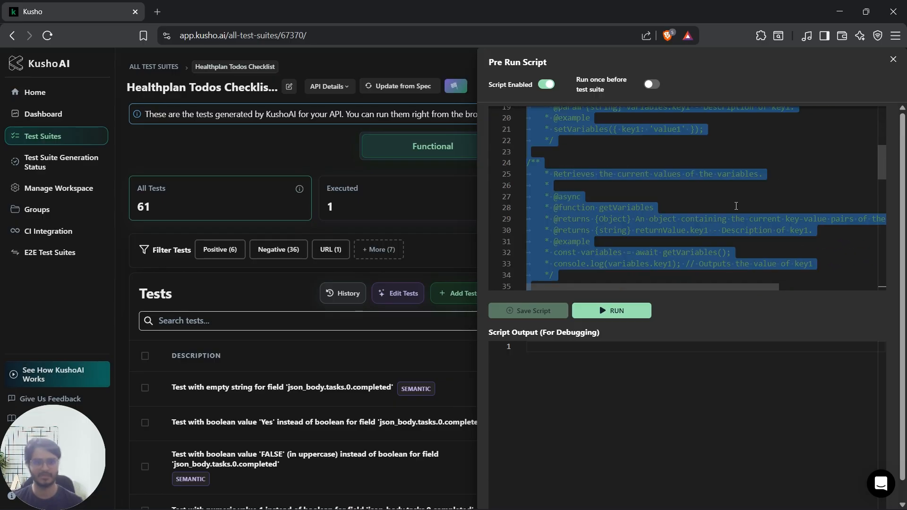
key(ctrl+v)
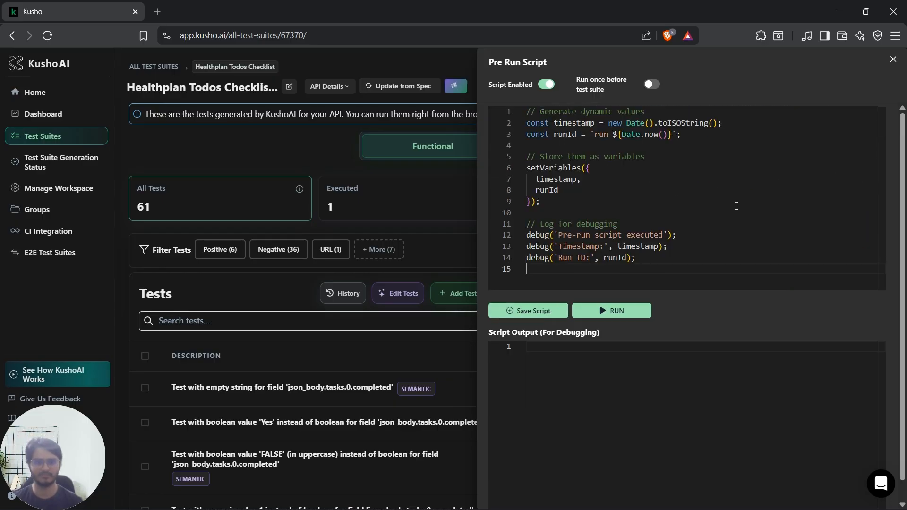
Step: Set the pre-run script to run before every test case, remove its trailing empty line and save it
click(652, 85)
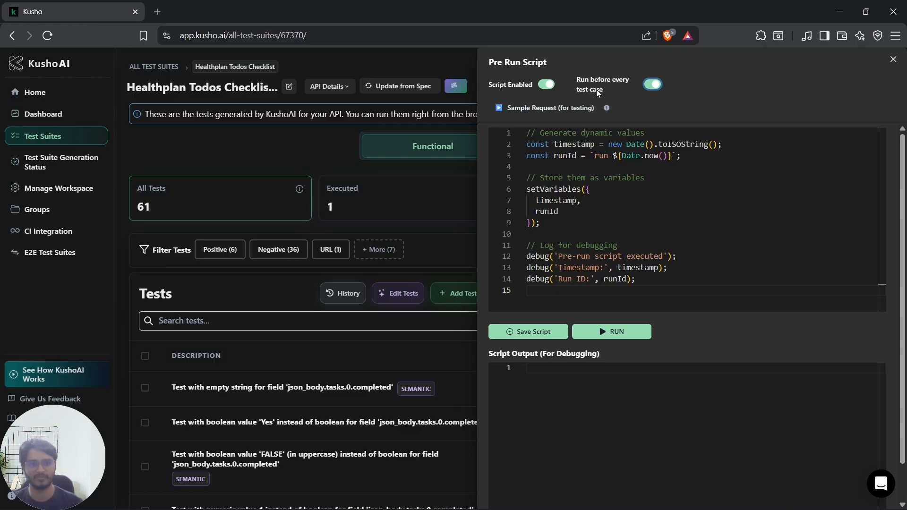
key(BackSpace)
click(531, 331)
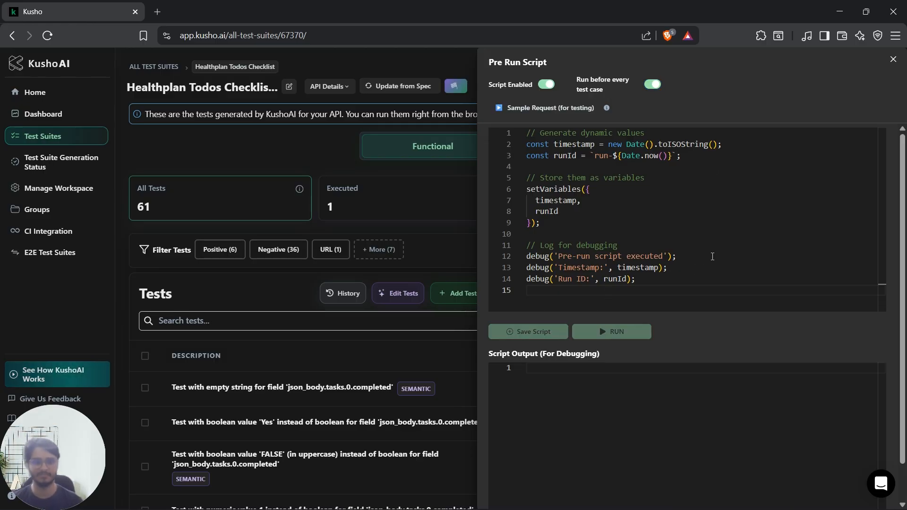
Step: Run the pre-run script, check its debug output and close the script editor
click(626, 332)
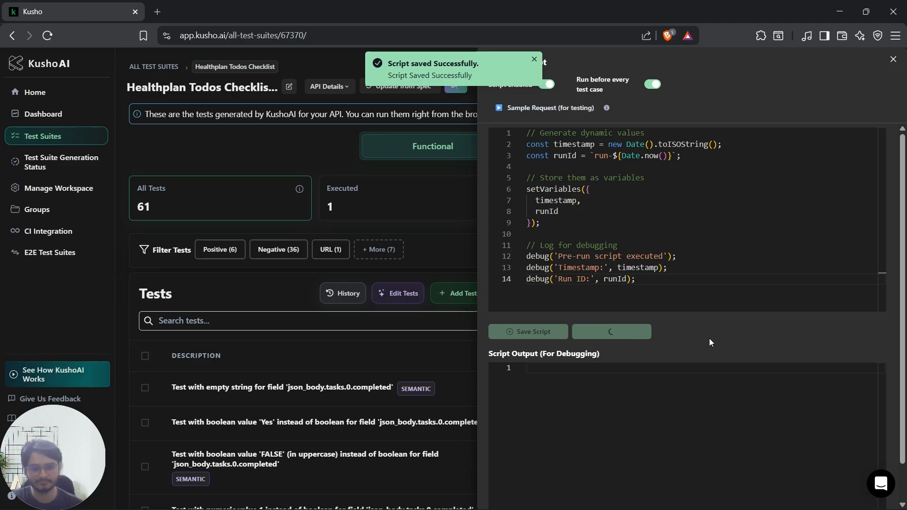
drag(690, 454, 532, 368)
click(609, 401)
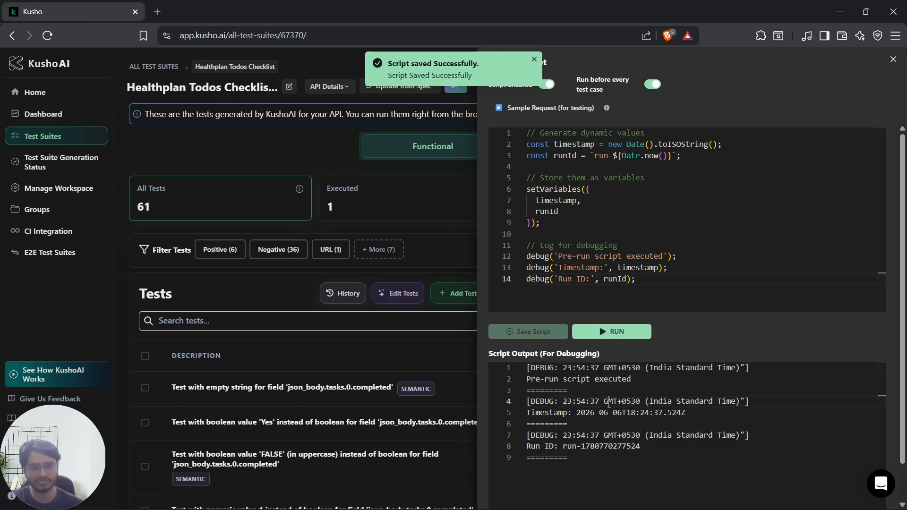
click(893, 59)
Step: Run the empty string test for json_body.tasks.0.completed and collapse its details after checking the request
scroll(571, 277, down, 2)
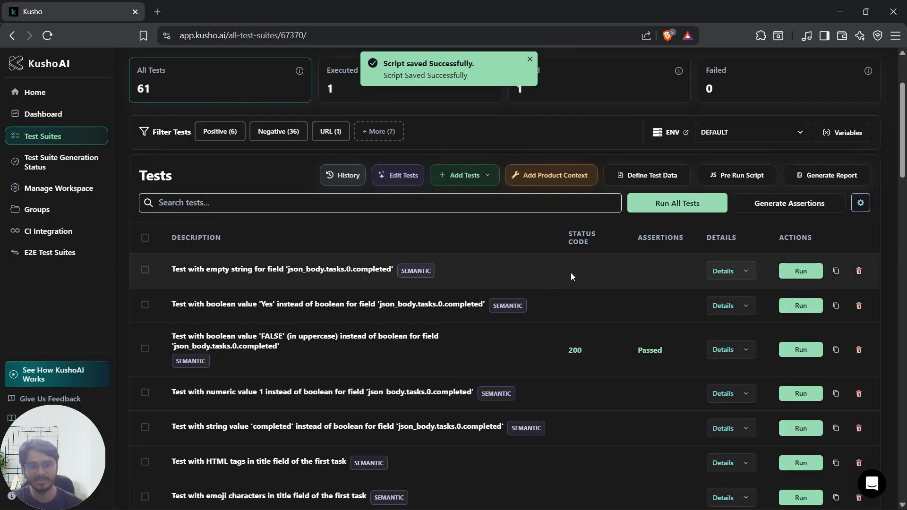
click(803, 271)
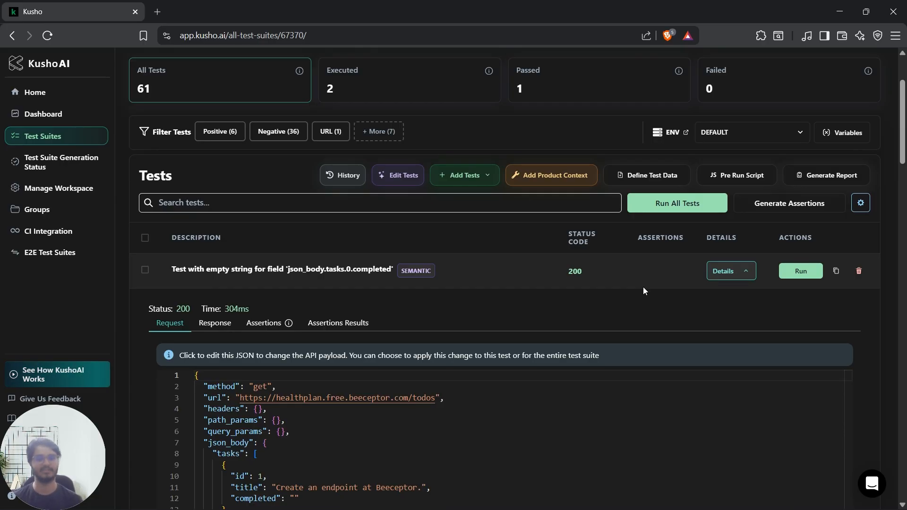
click(740, 271)
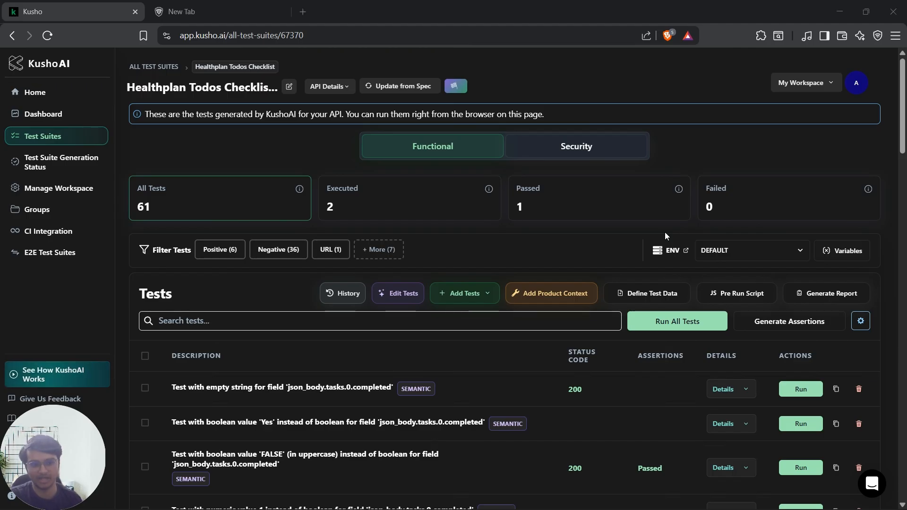
click(642, 296)
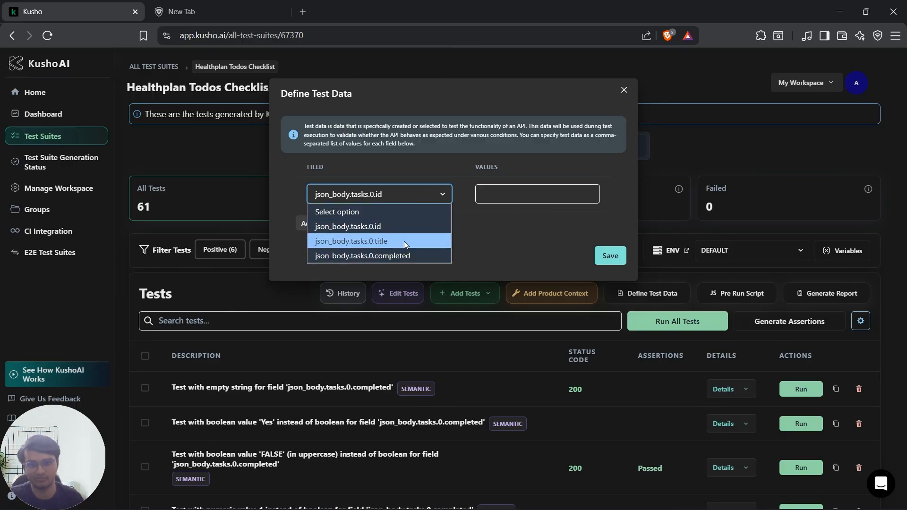
click(404, 241)
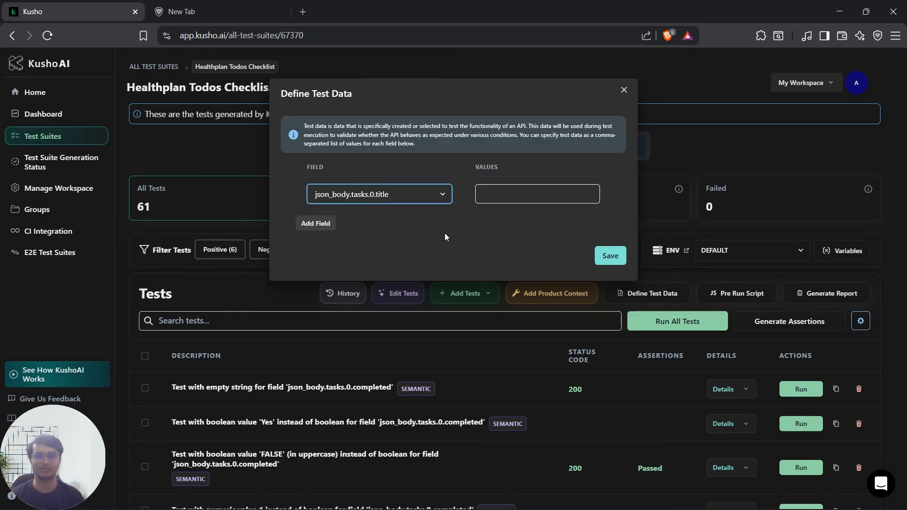
click(315, 223)
click(397, 229)
click(438, 261)
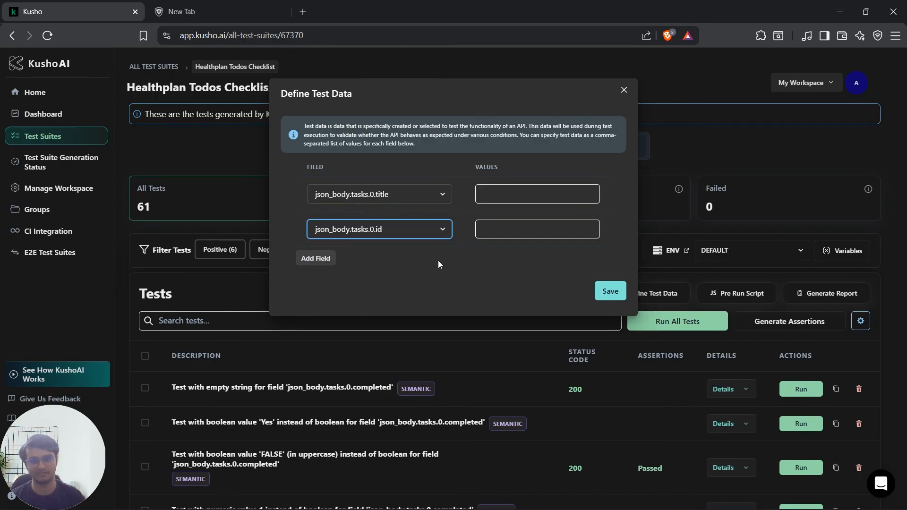
click(531, 196)
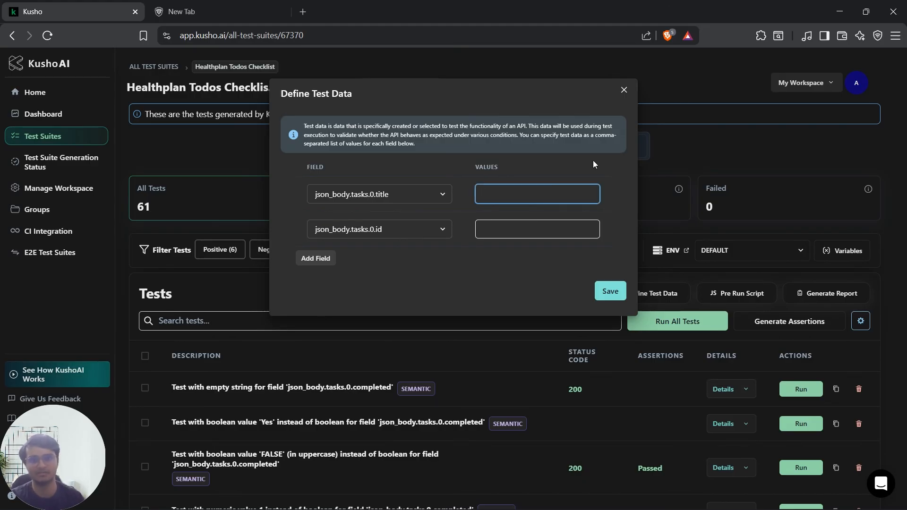
click(623, 90)
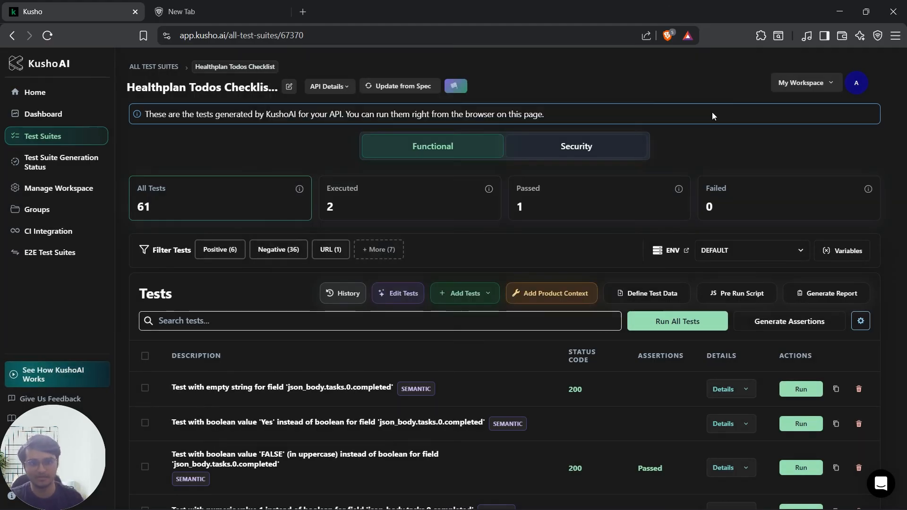
Step: Start adding a test using a payload, view the bulk upload option and return to adding a single test
click(492, 298)
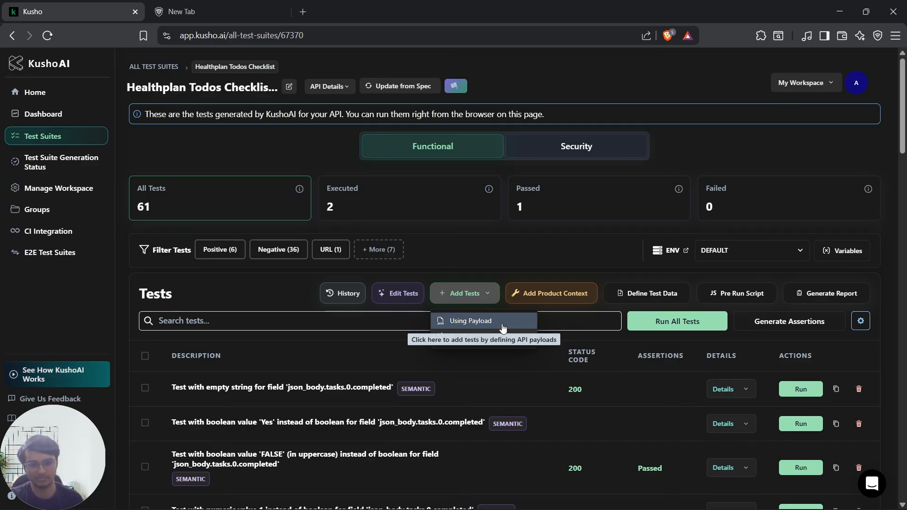
click(449, 321)
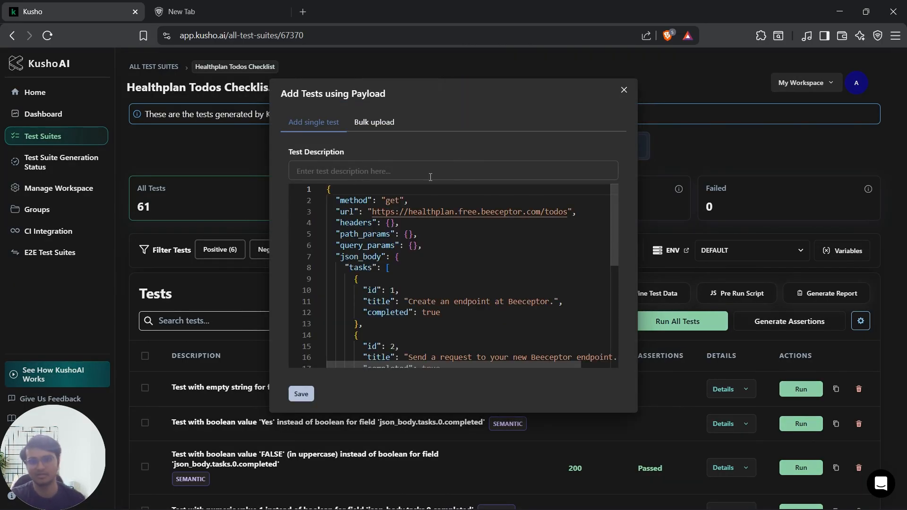
click(393, 128)
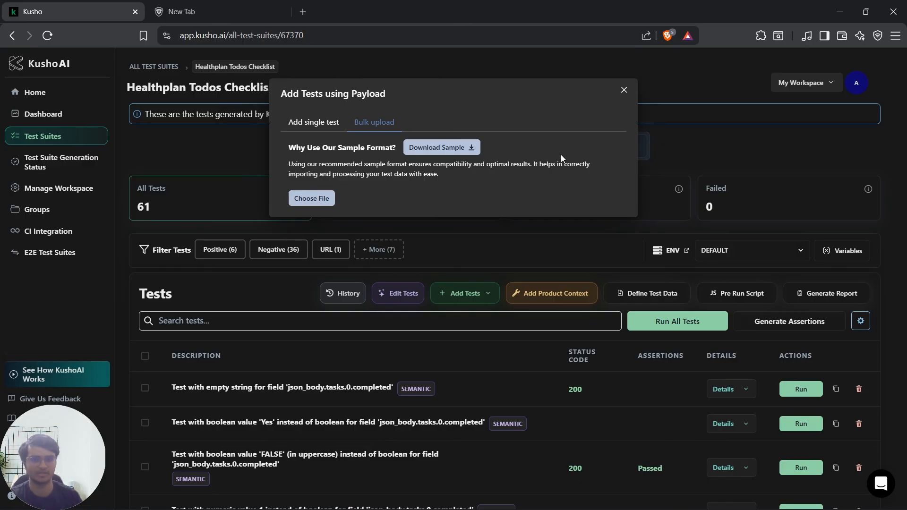
click(314, 122)
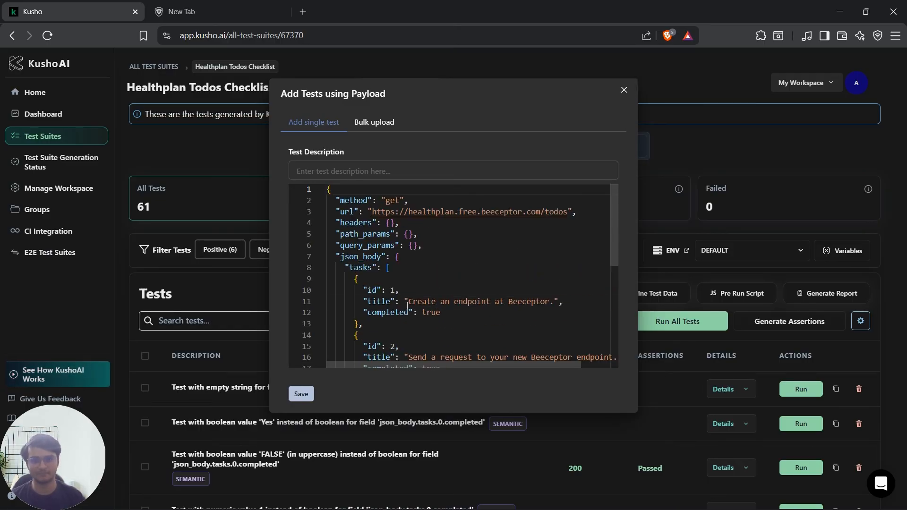
Step: Set the first task's title in the payload to "Hello" and save the test with the description "Title should be Hello"
drag(407, 306, 554, 302)
text(Hello)
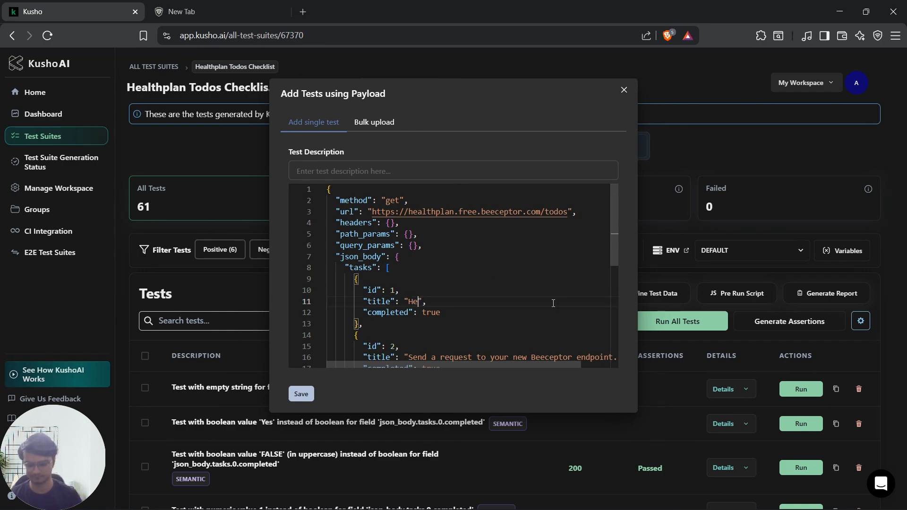
click(356, 172)
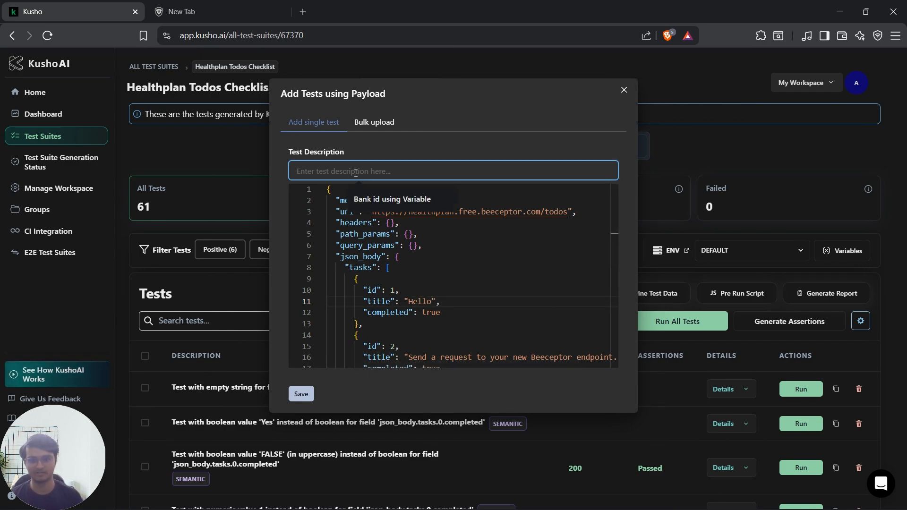
text(Tit)
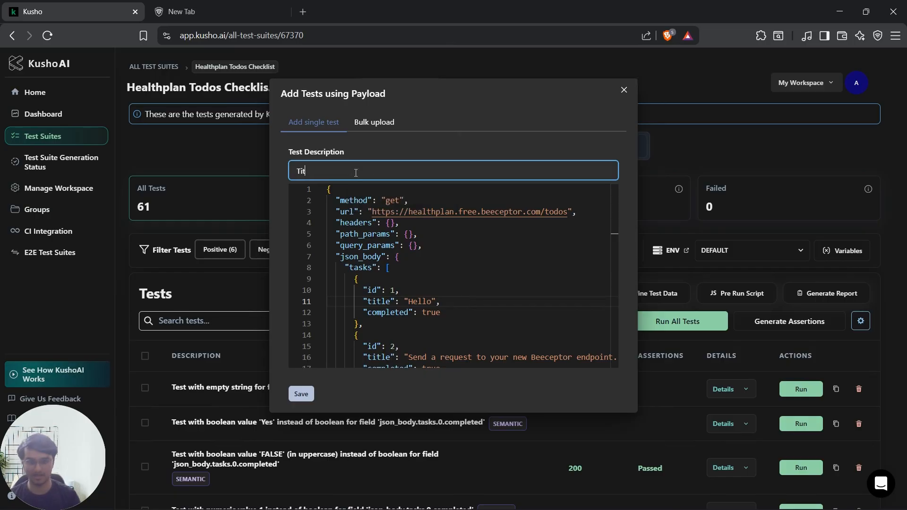
text(le sho)
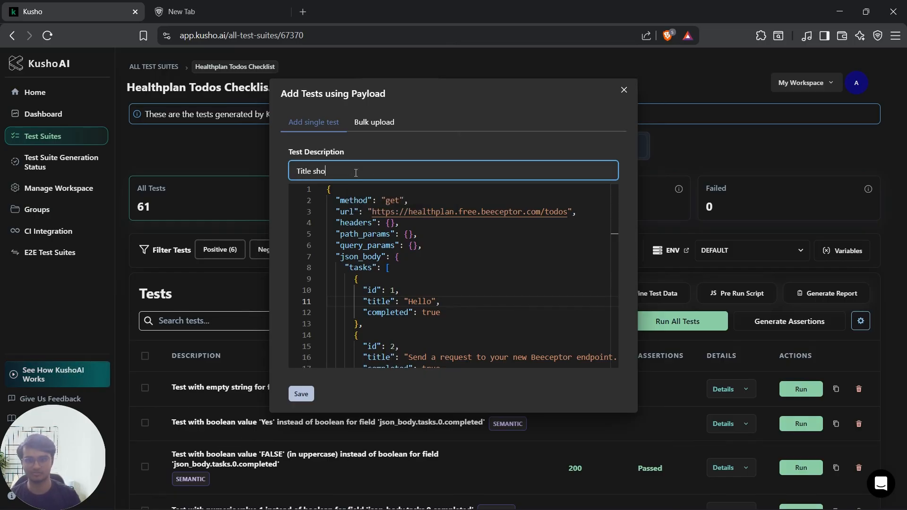
text(uld be Hello)
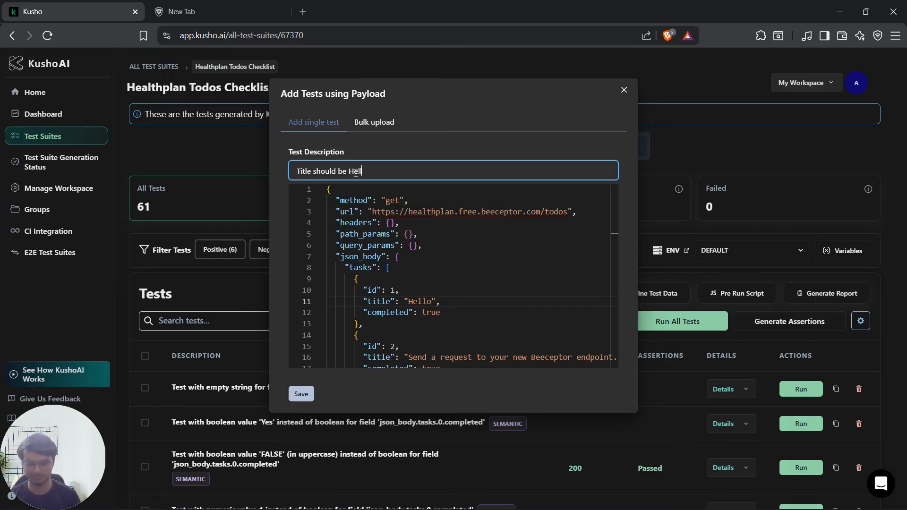
click(301, 394)
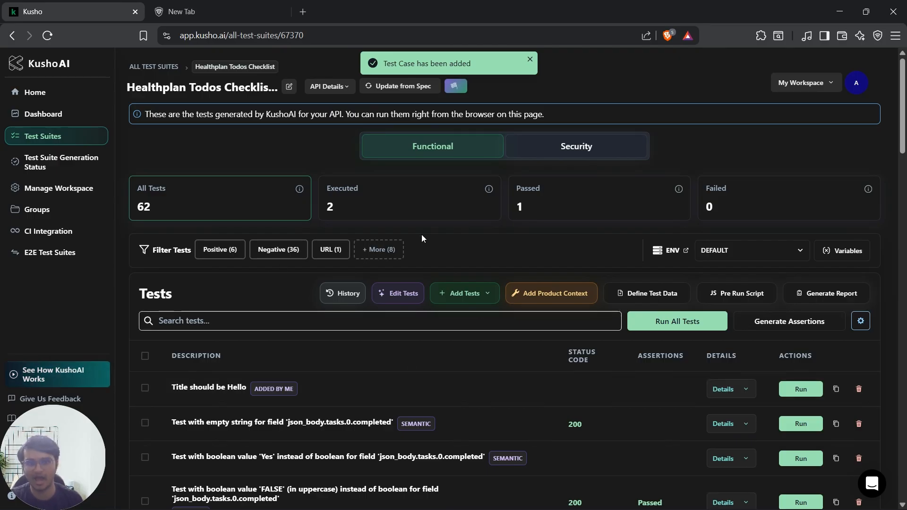
Step: Filter the test list to the tests in the "Added by Me" category, then clear the filter
click(379, 249)
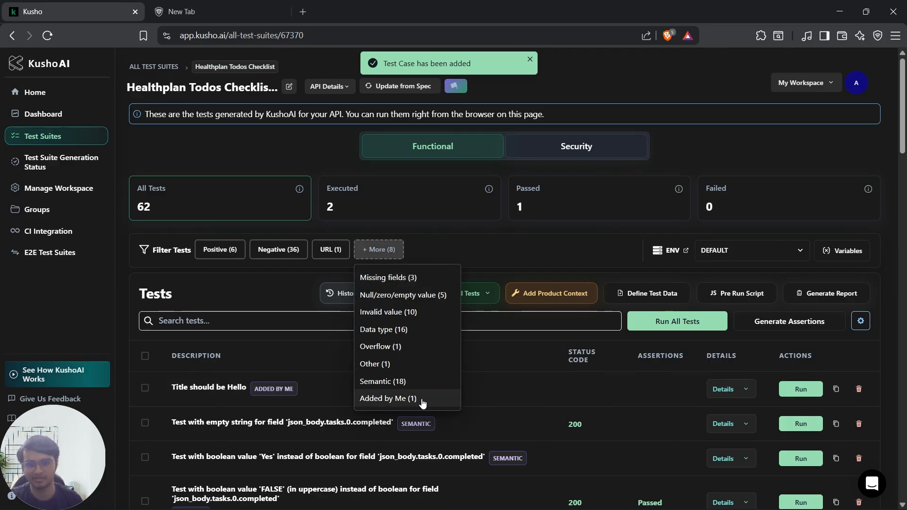
click(423, 402)
scroll(366, 364, down, 1)
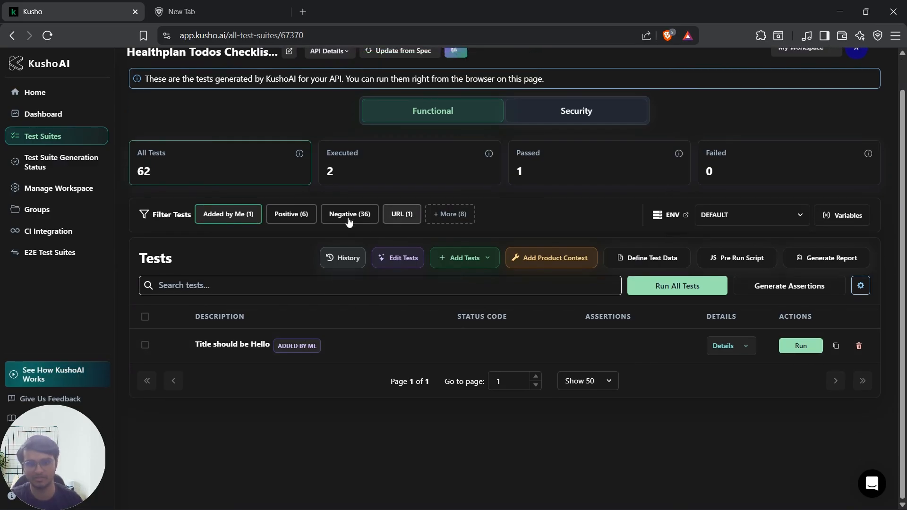
click(238, 214)
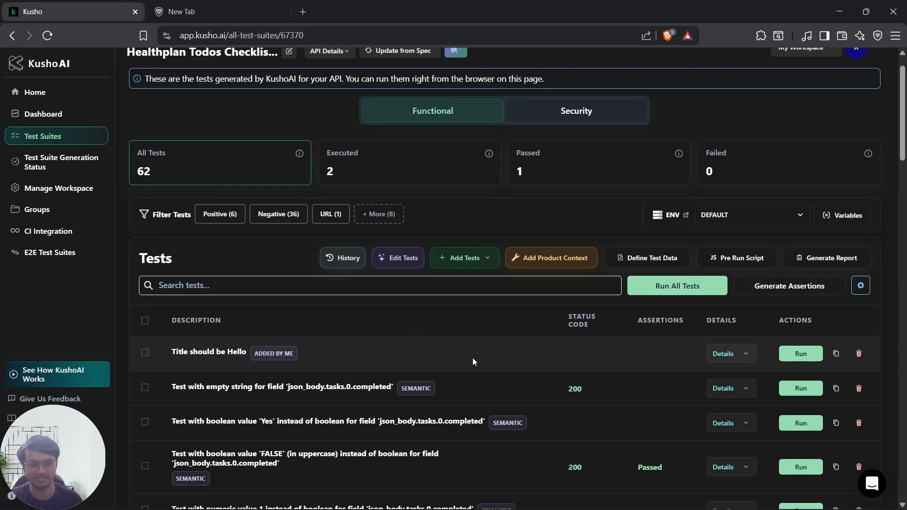
Step: Expand the "Title should be Hello" test, check the title line in its request payload and collapse it
drag(183, 353, 263, 354)
click(719, 354)
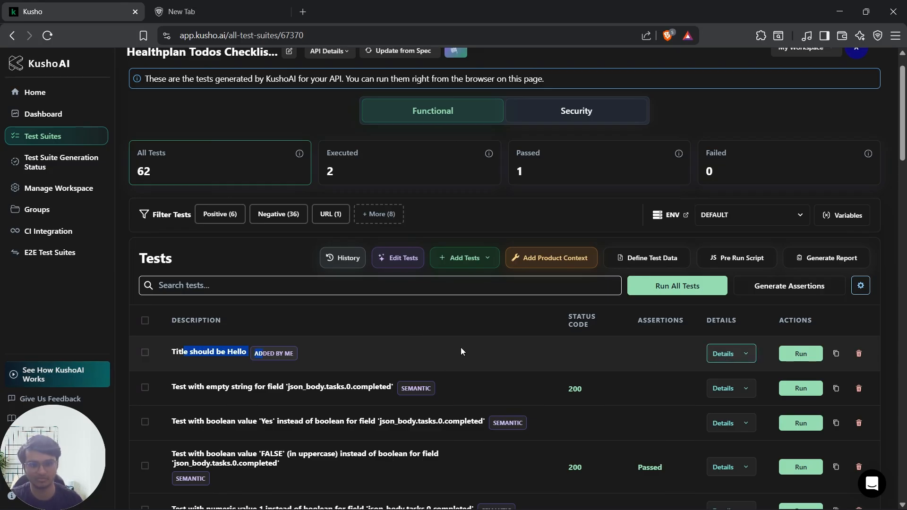
scroll(435, 346, down, 1)
scroll(435, 350, down, 3)
drag(222, 376, 369, 373)
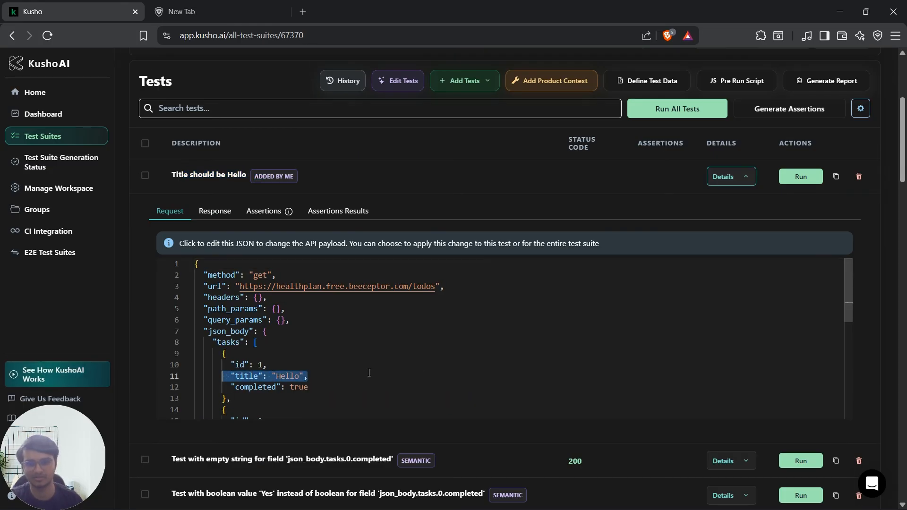
click(727, 184)
scroll(475, 189, up, 1)
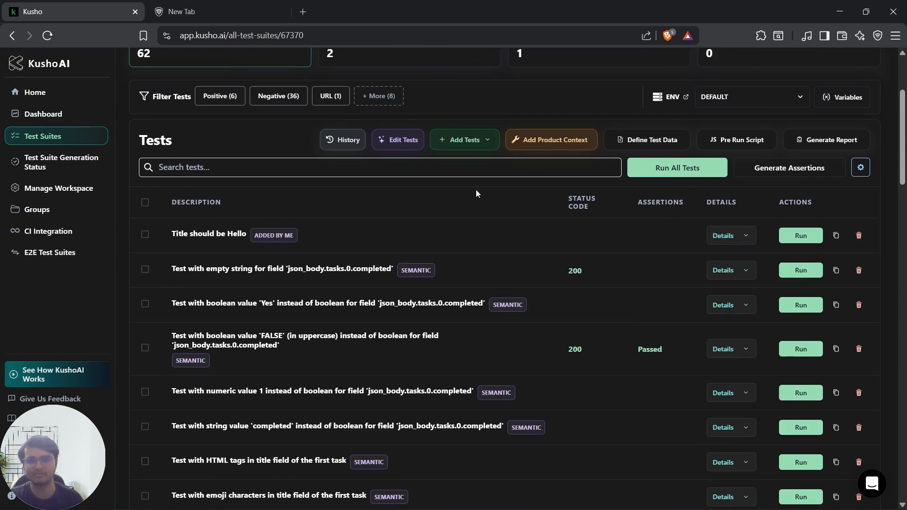
Step: Open the KushoAI chat for adding tests by prompt, view its example prompts and close it
click(489, 141)
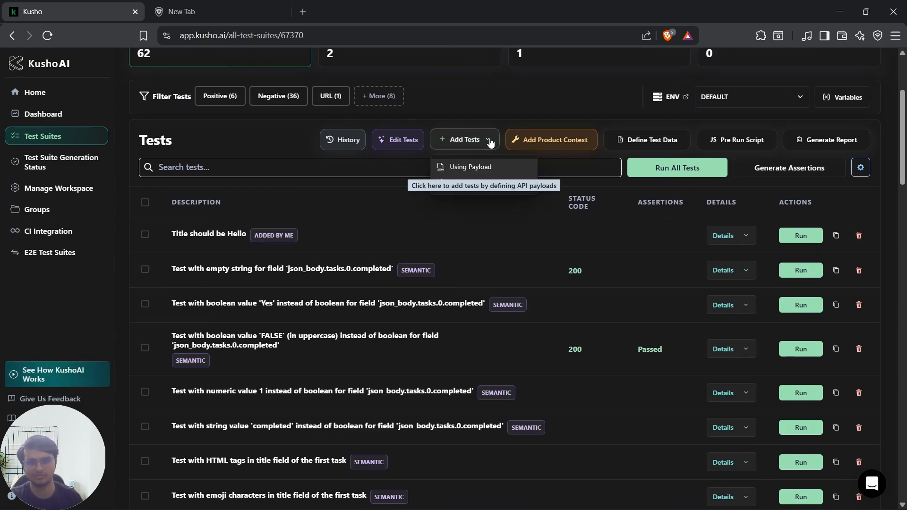
click(490, 184)
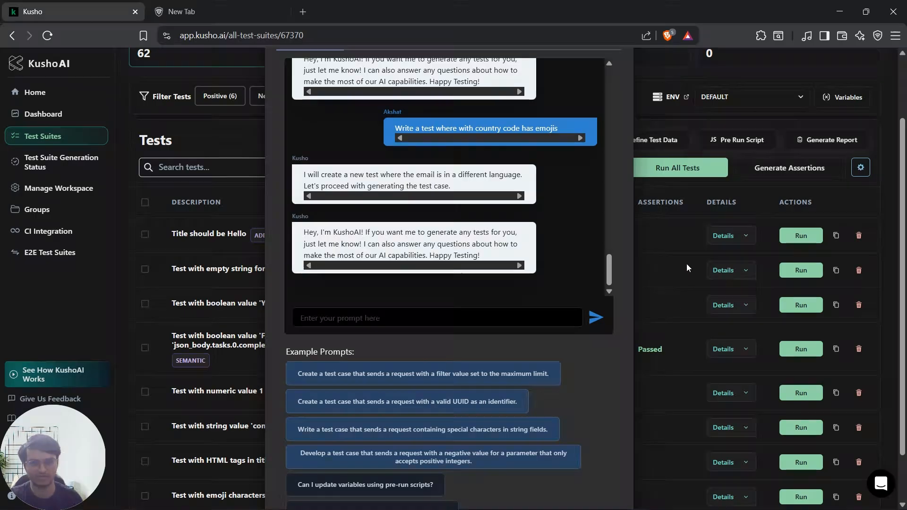
click(691, 204)
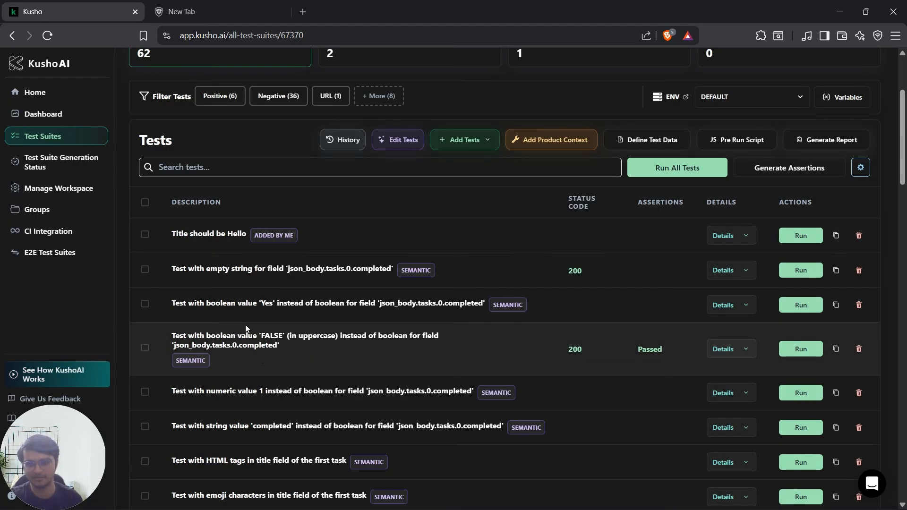
scroll(872, 321, up, 3)
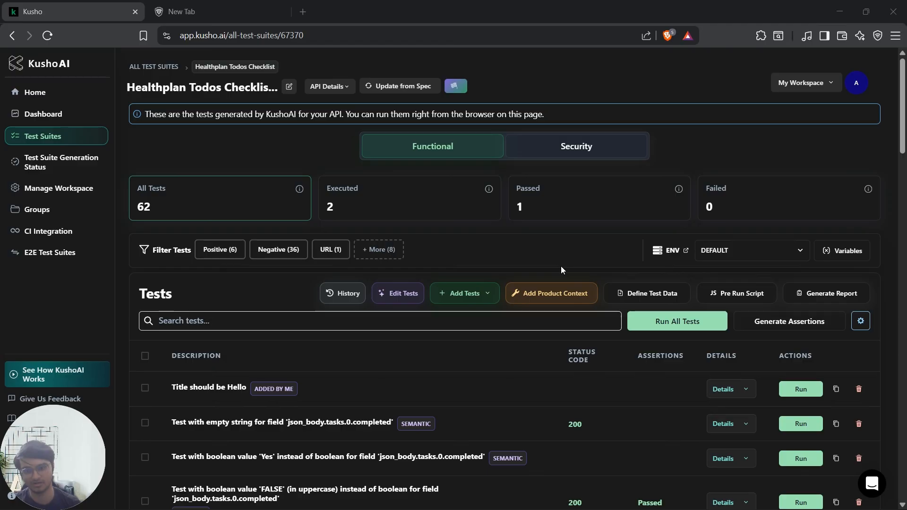
Step: Dismiss the product context dialog of this suite and open the "Swagger Petstore - addPet" test suite instead
click(551, 291)
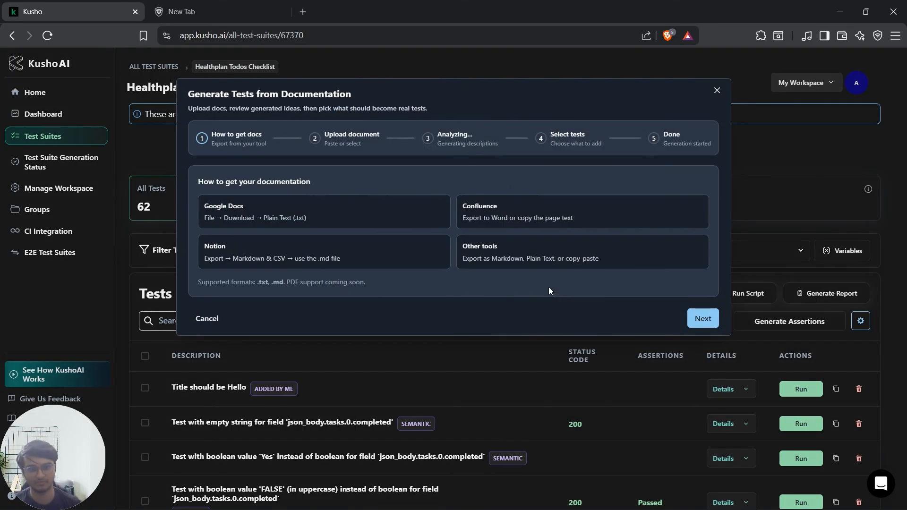
click(716, 90)
click(64, 137)
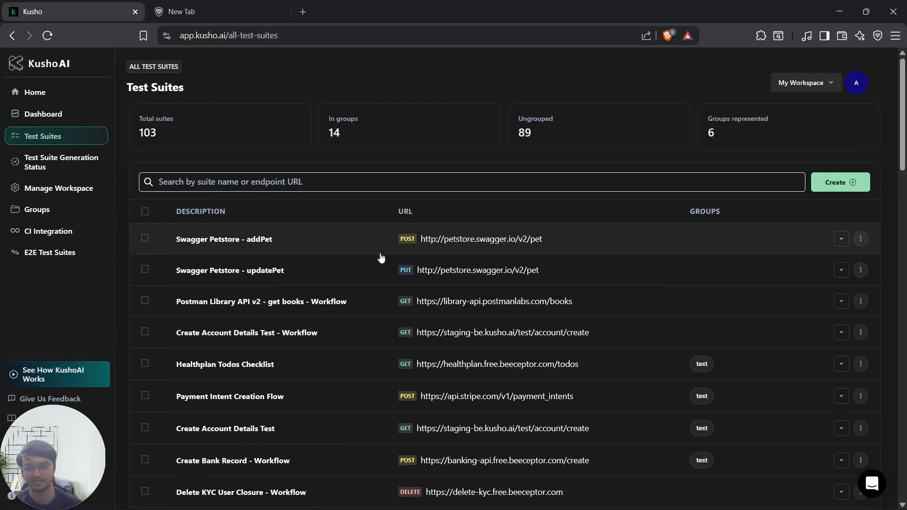
click(324, 248)
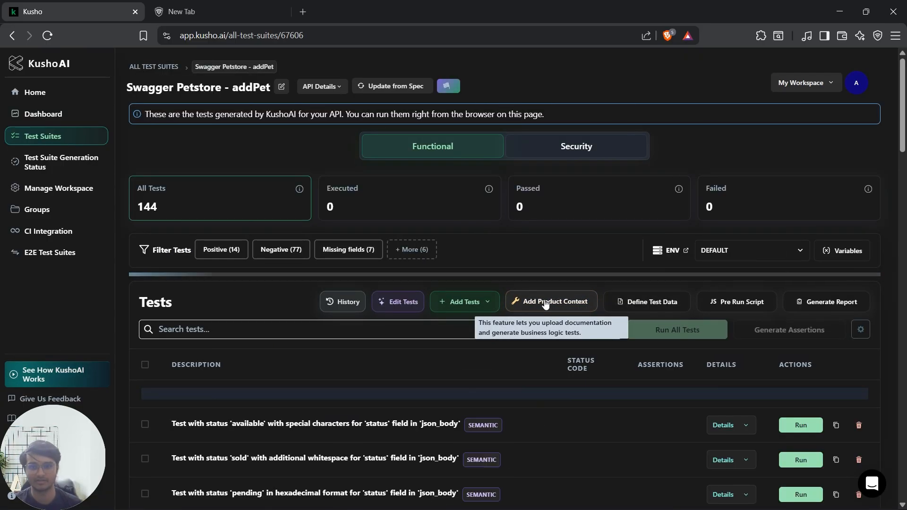
Step: Start adding product context to the addPet suite, check the supported document formats and continue to the document upload
click(546, 296)
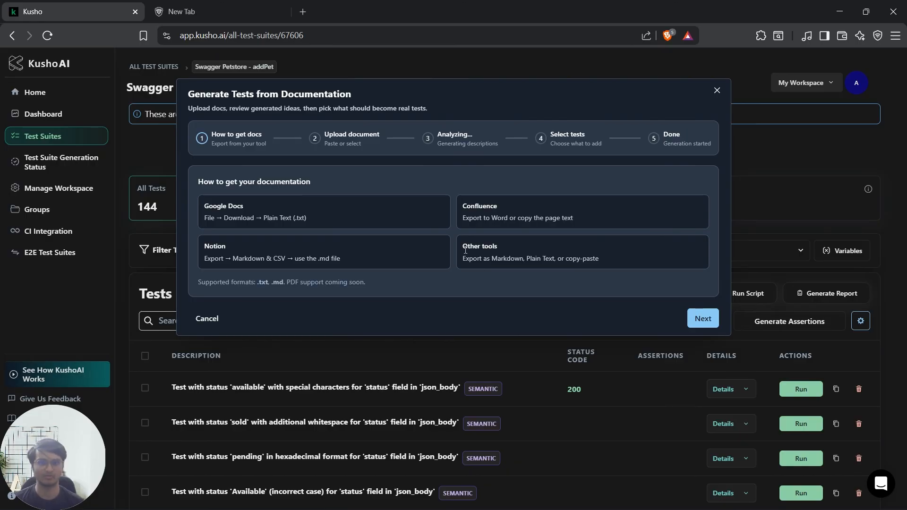
drag(226, 283, 326, 283)
click(395, 282)
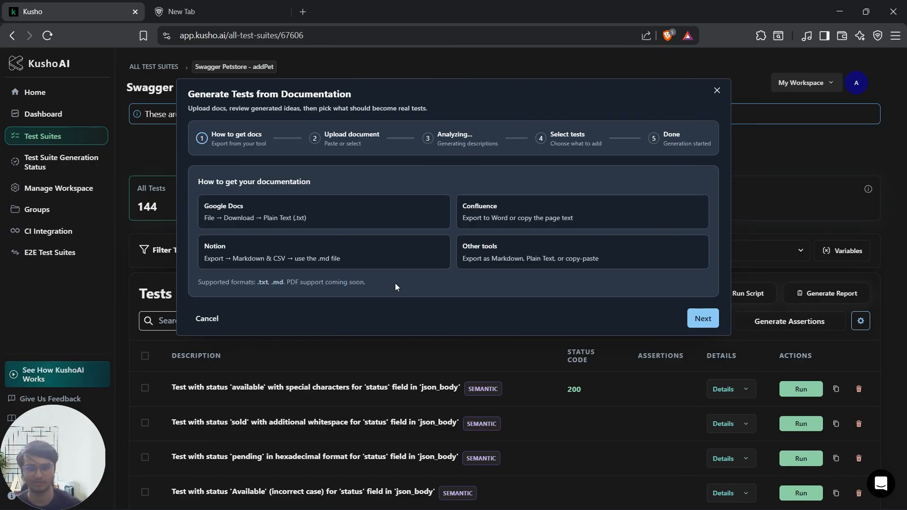
click(712, 320)
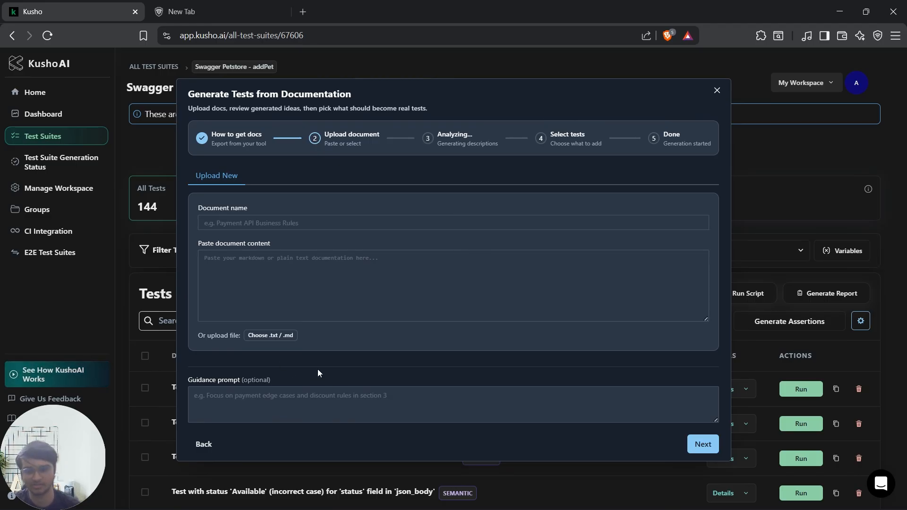
Step: Upload the "Pet Store Service API Documentation" markdown file from Downloads, look over its content and submit it for analysis
click(277, 337)
click(381, 179)
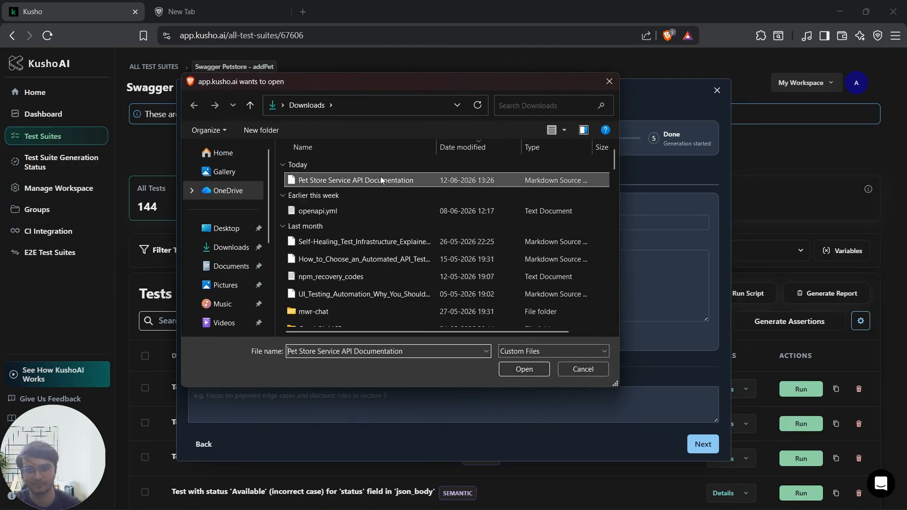
click(533, 375)
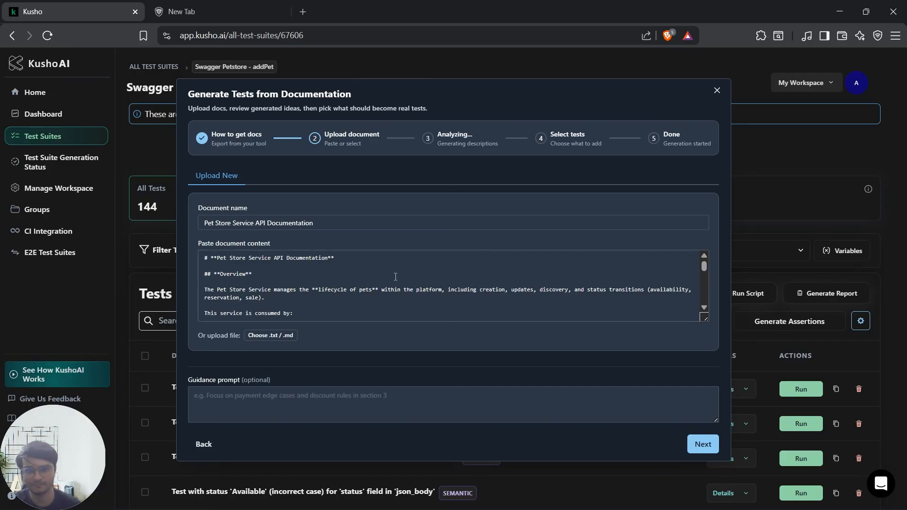
scroll(396, 277, down, 10)
mouse_move(707, 276)
mouse_down()
mouse_move(707, 318)
mouse_move(704, 259)
mouse_up()
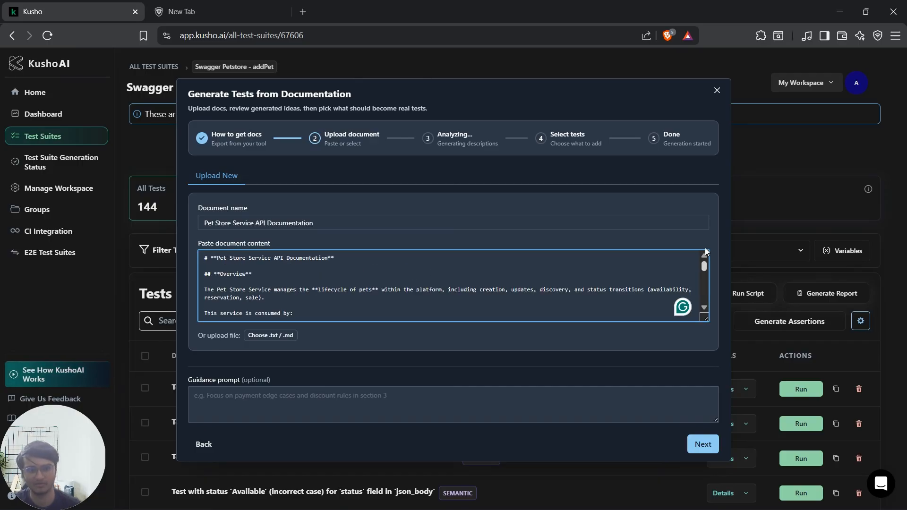
click(702, 444)
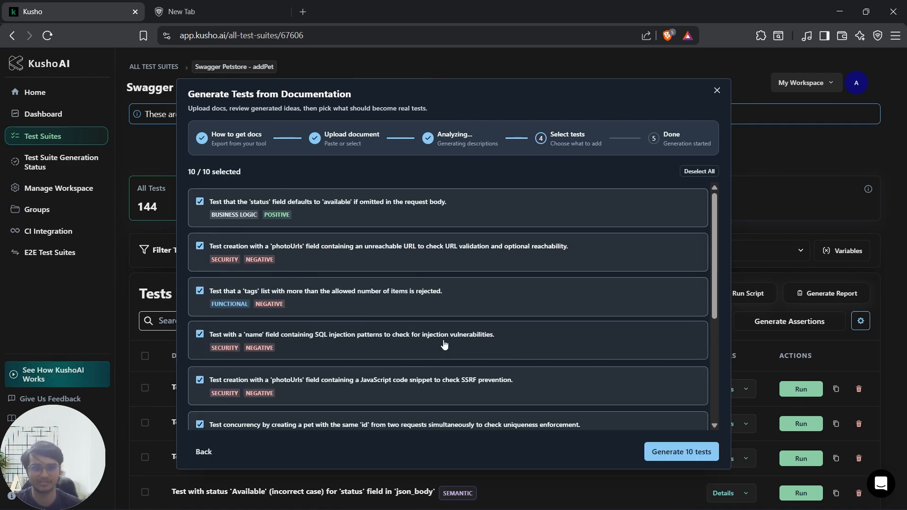
Step: Review the suggested tests, deselecting and reselecting the one on special characters in 'category.name'
scroll(445, 344, down, 5)
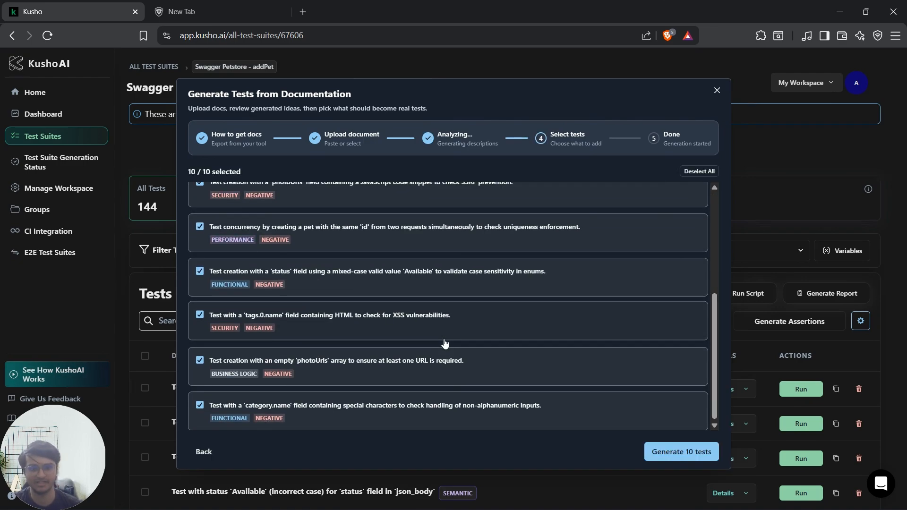
scroll(439, 340, up, 8)
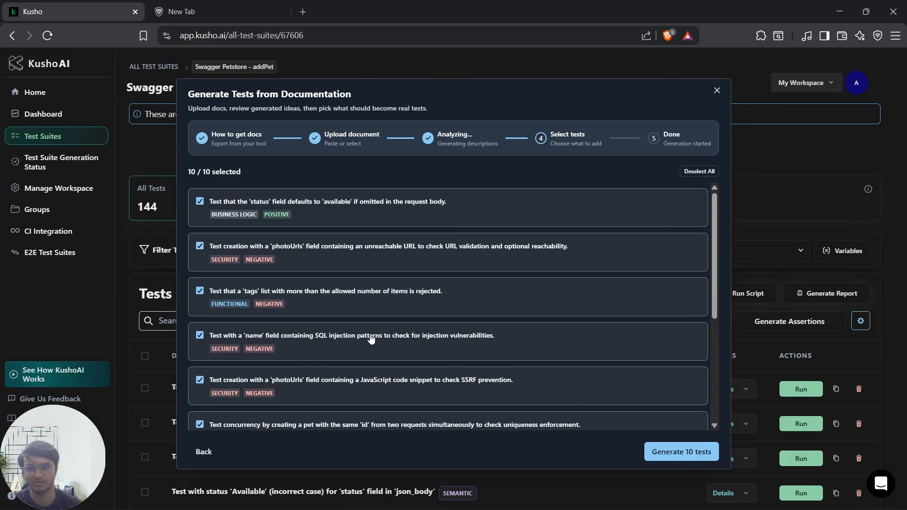
scroll(377, 331, down, 8)
click(371, 411)
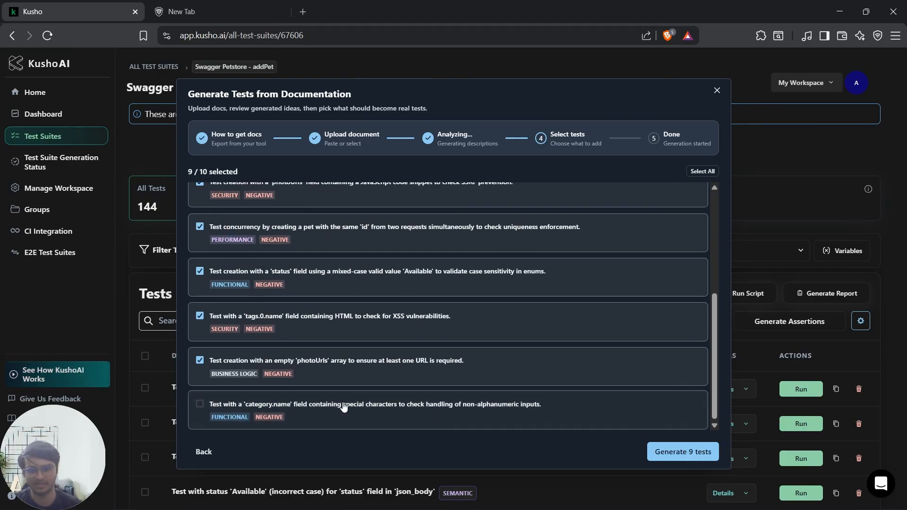
click(344, 406)
scroll(599, 316, up, 5)
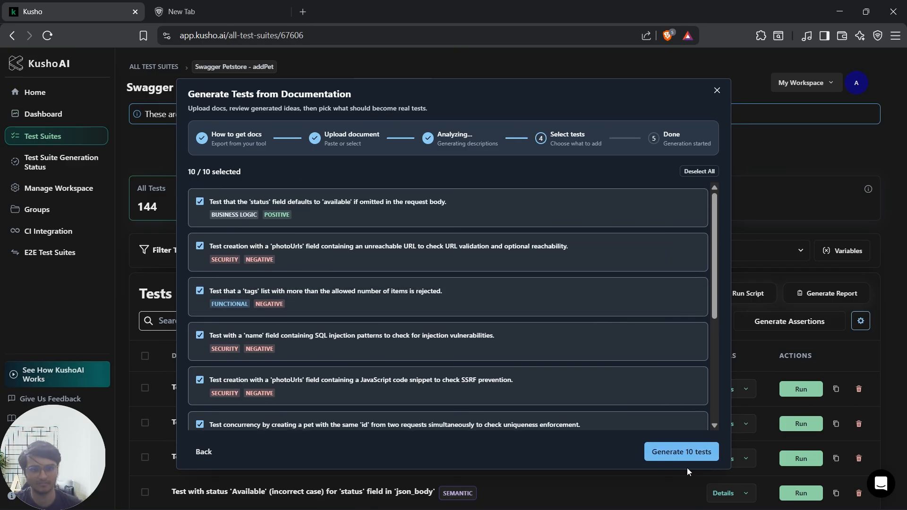
Step: Generate all 10 suggested tests, read the generation notice and close the dialog
click(680, 452)
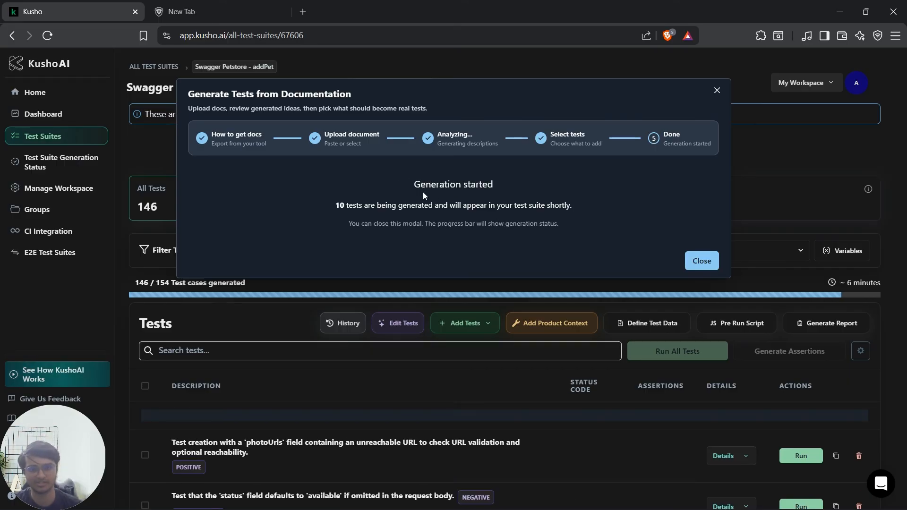
drag(335, 205, 574, 205)
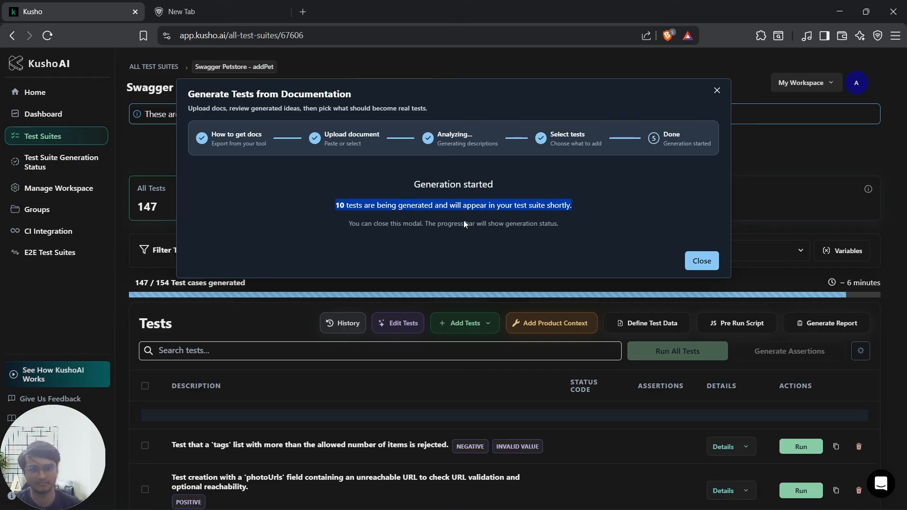
click(439, 225)
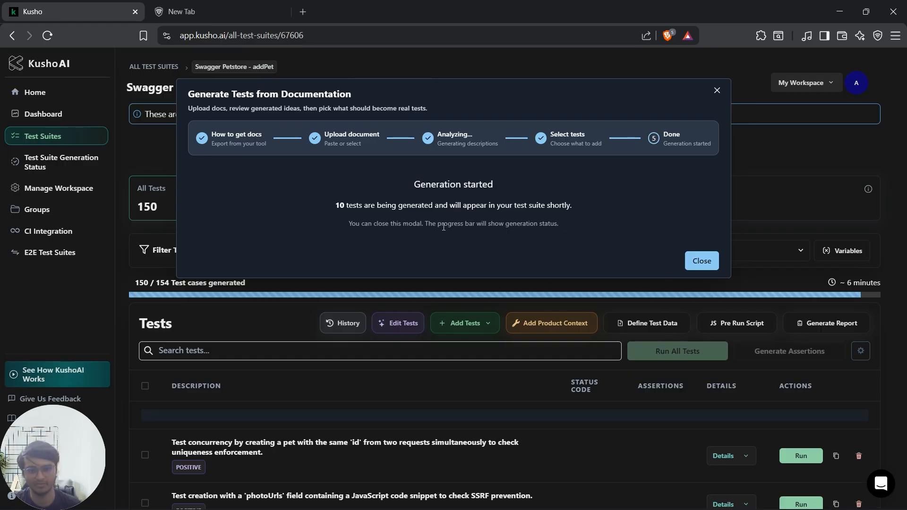
click(701, 263)
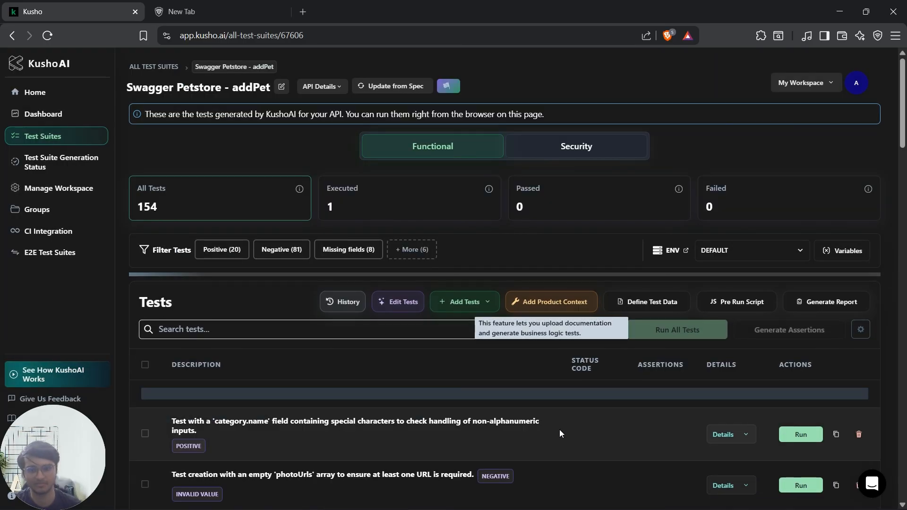
Step: Examine the newly generated tests, the additional filter categories and the request payload of the 'category.name' special characters test
scroll(576, 394, down, 3)
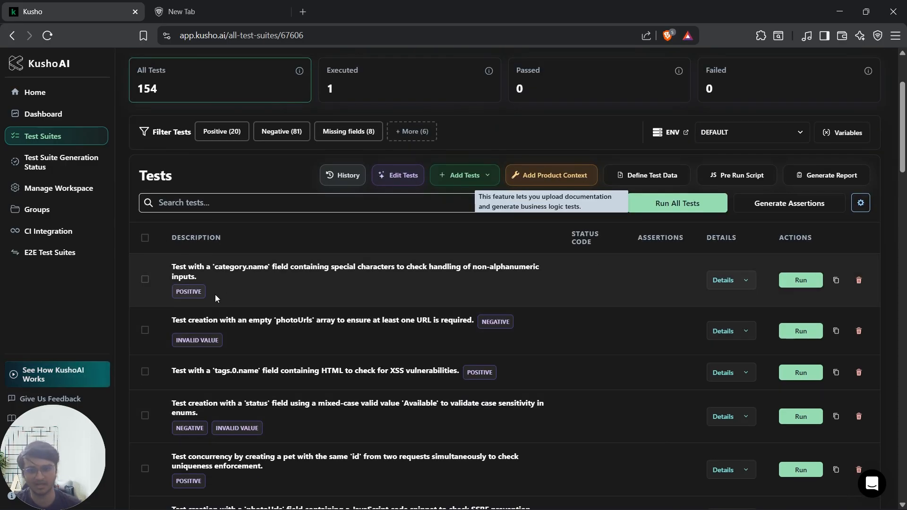
click(431, 136)
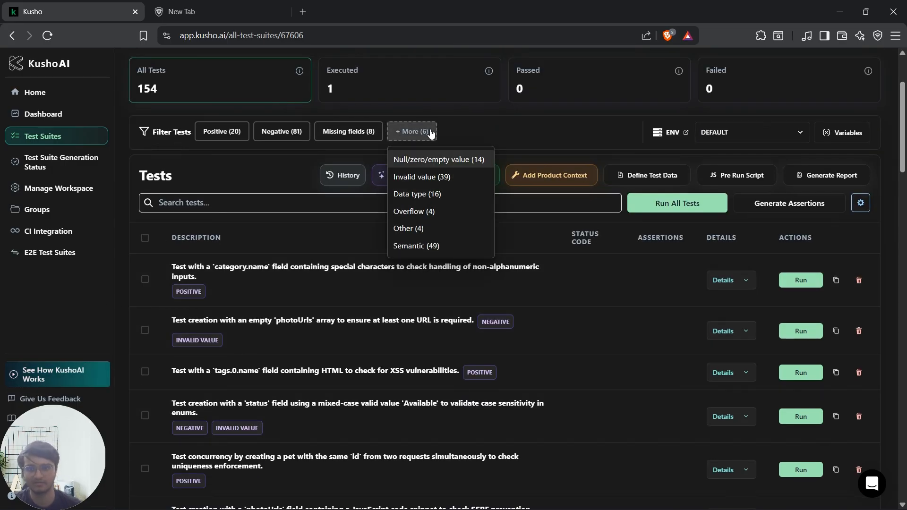
scroll(598, 319, down, 3)
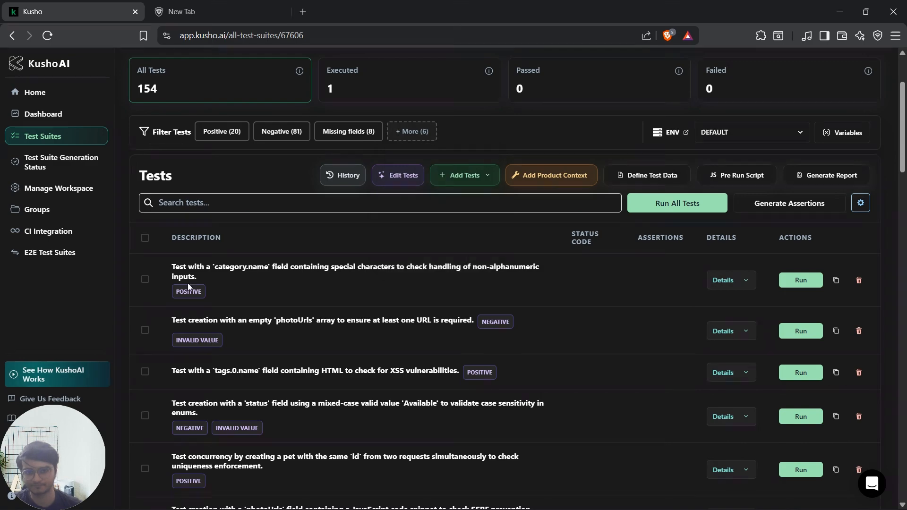
click(734, 165)
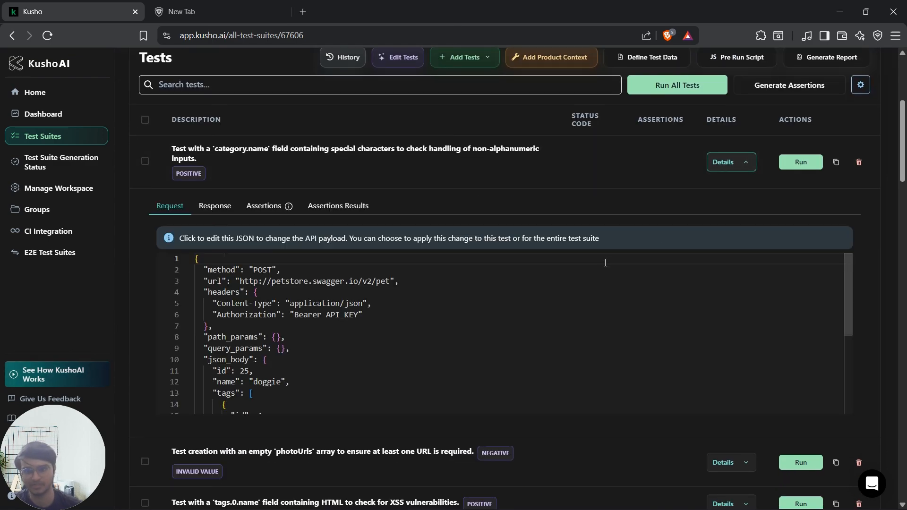
click(730, 162)
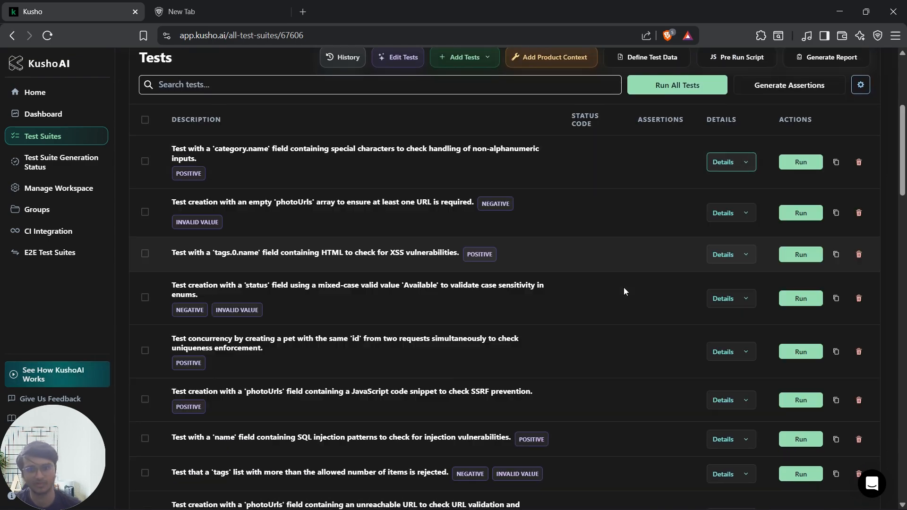
scroll(608, 296, up, 3)
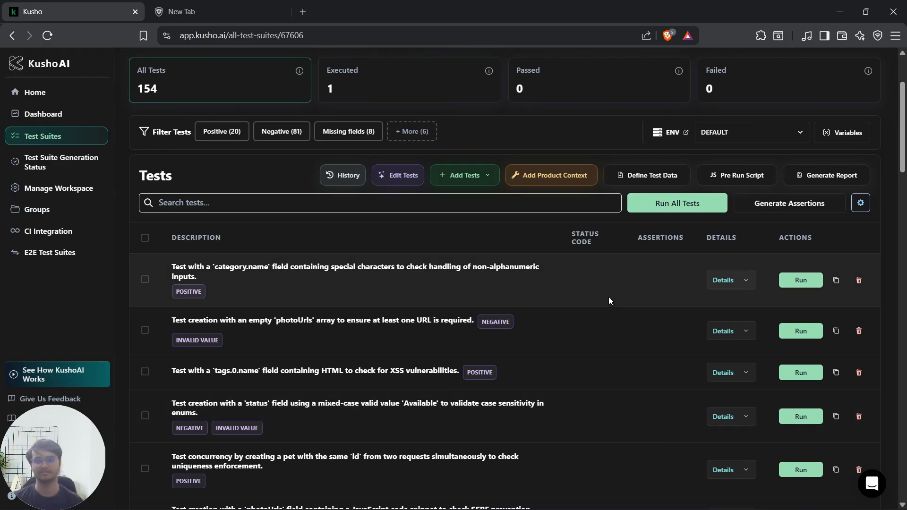
scroll(608, 296, up, 3)
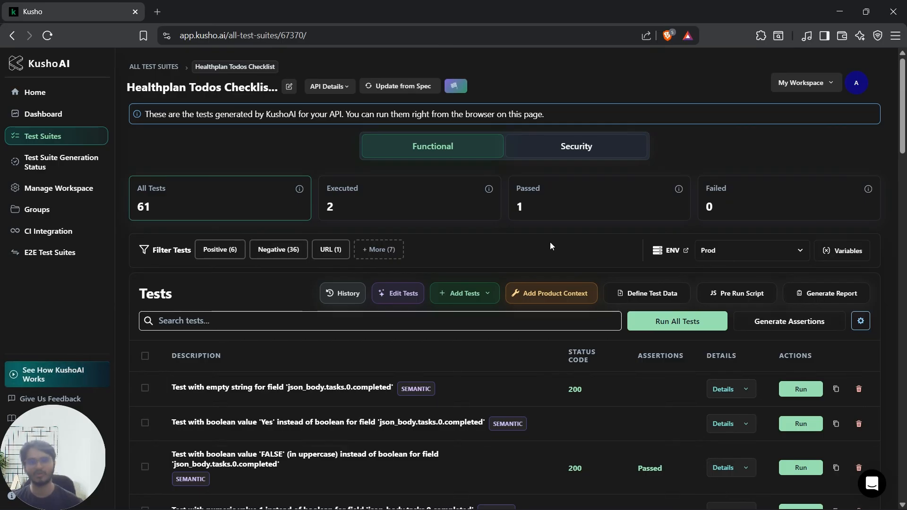
Step: Switch the suite's environment to test and add a variable with key name and value xyz
click(756, 255)
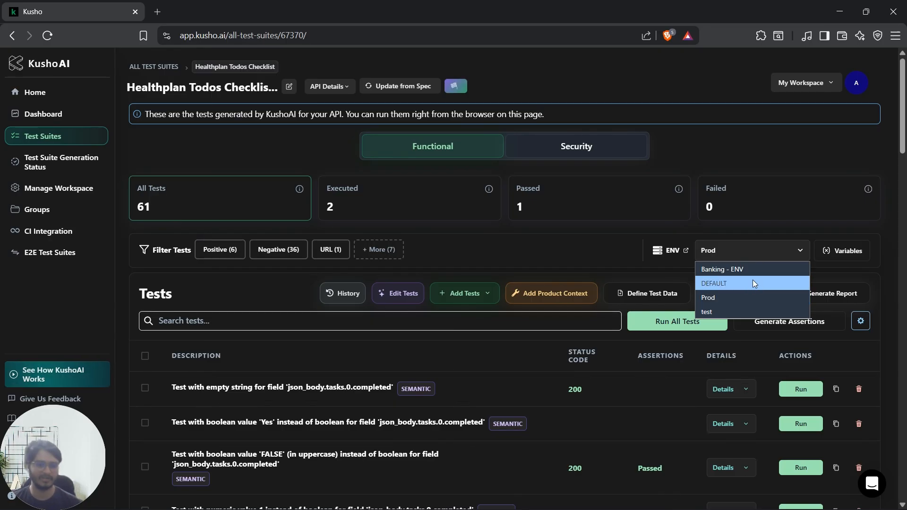
click(732, 311)
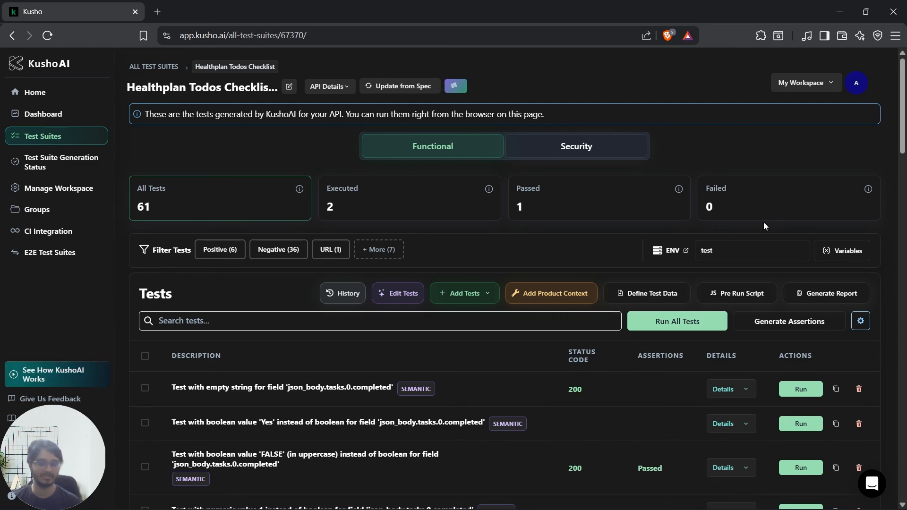
click(827, 245)
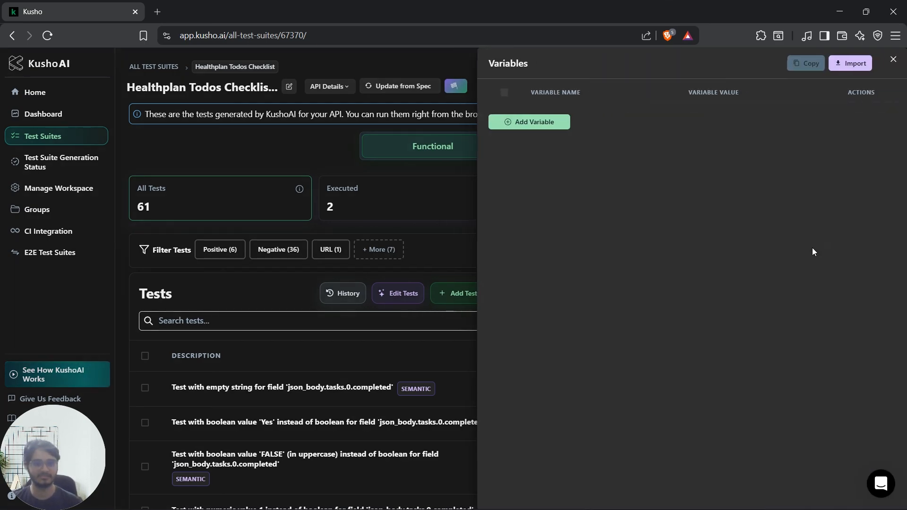
click(527, 125)
click(417, 135)
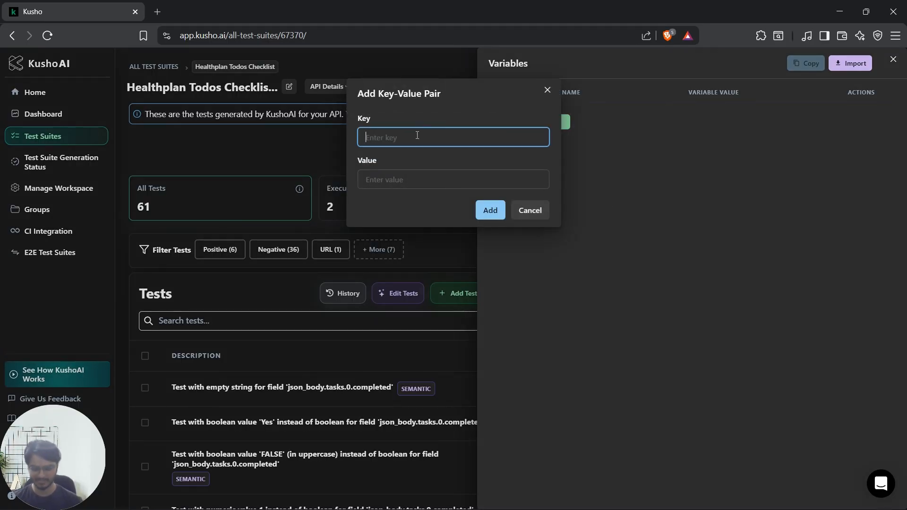
text(name)
click(409, 185)
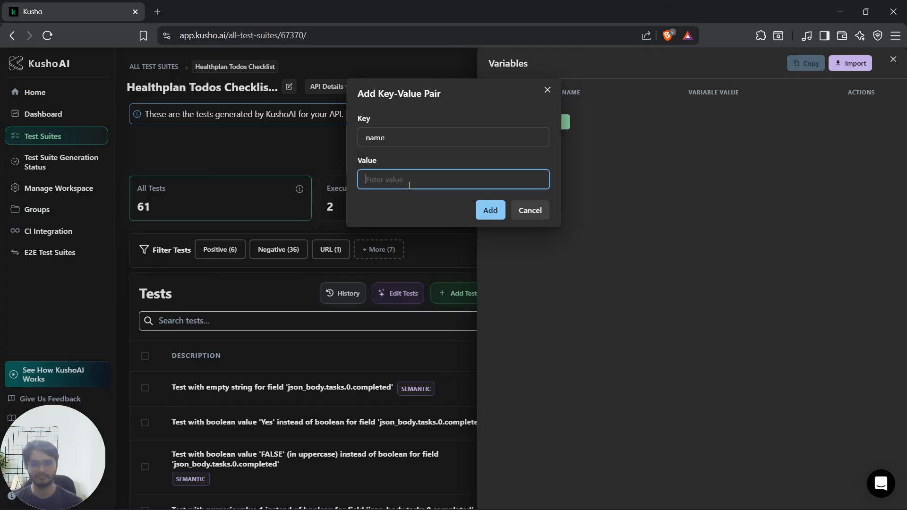
text(xyz)
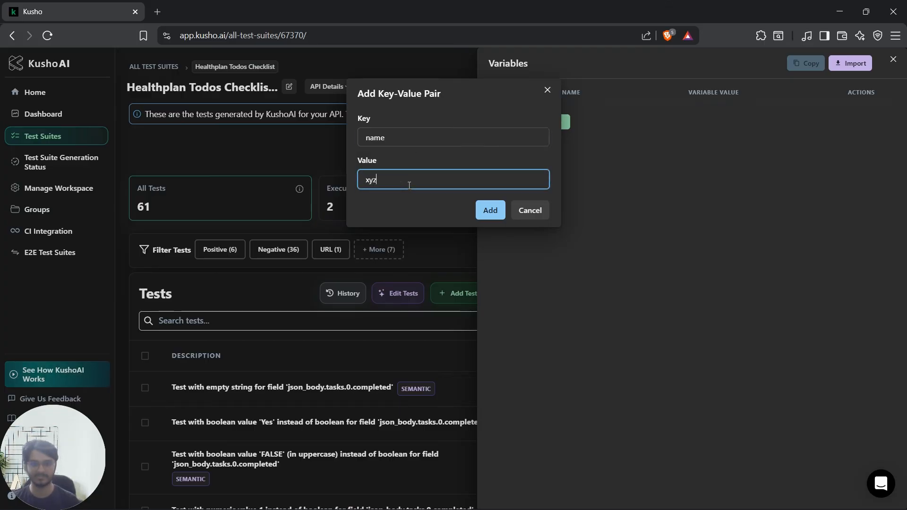
click(499, 214)
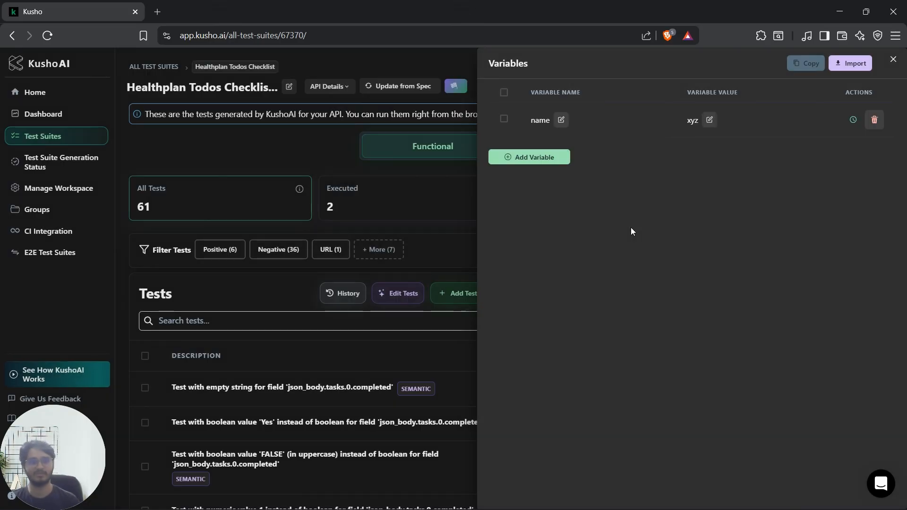
click(893, 59)
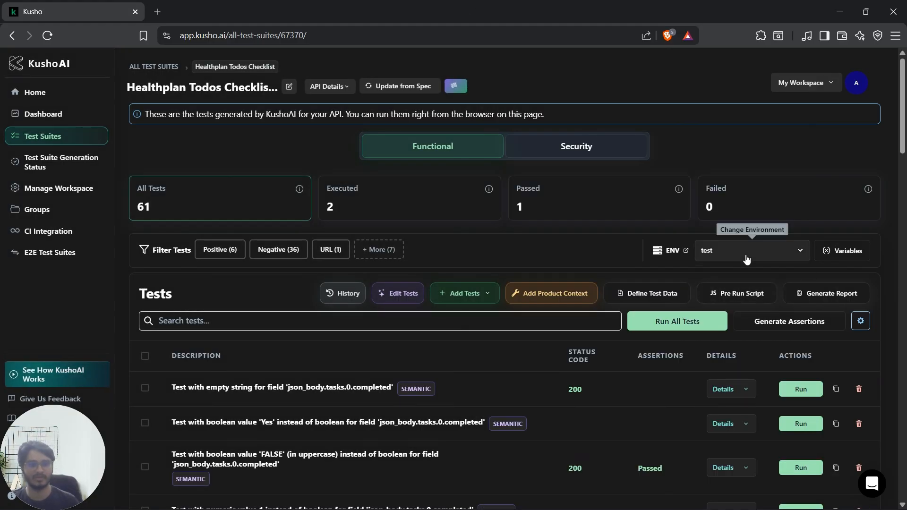
Step: Switch the suite's environment to Prod and look over its variables
click(746, 259)
click(730, 309)
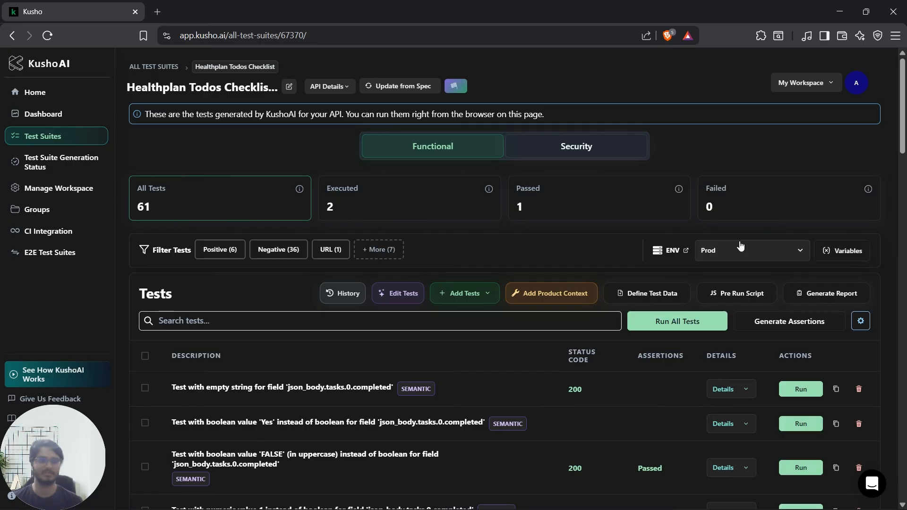
click(845, 250)
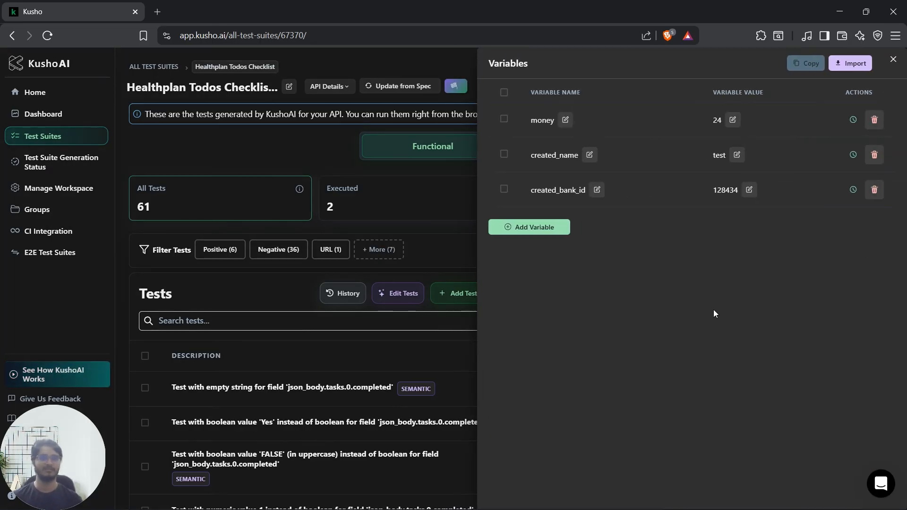
click(892, 61)
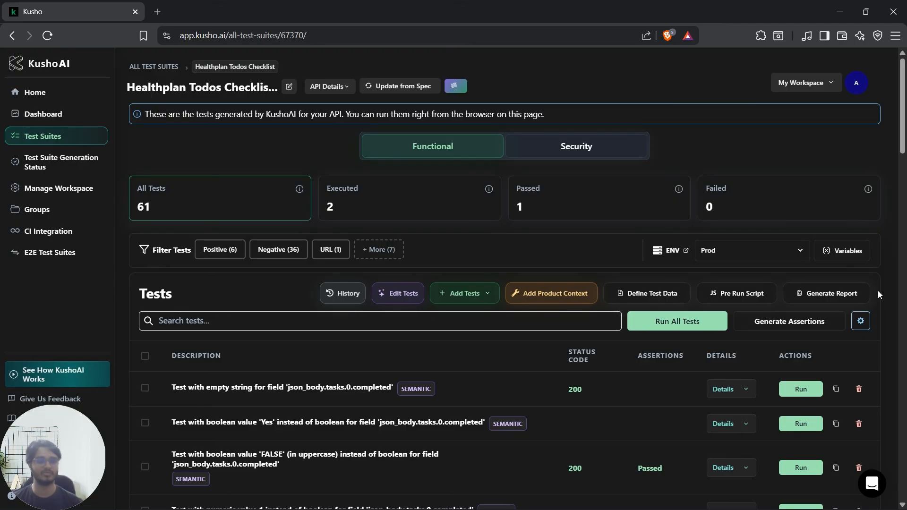
Step: Look over the email and download options for the suite's test case report
click(845, 294)
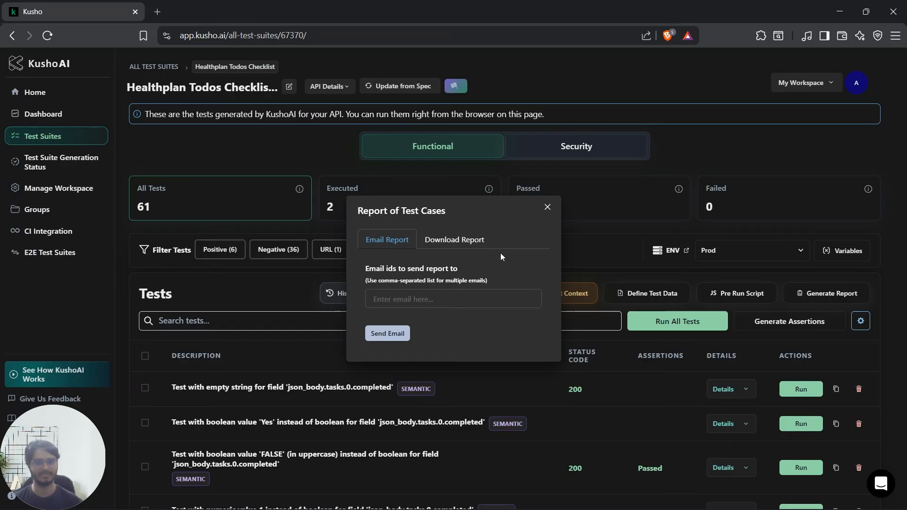
click(463, 240)
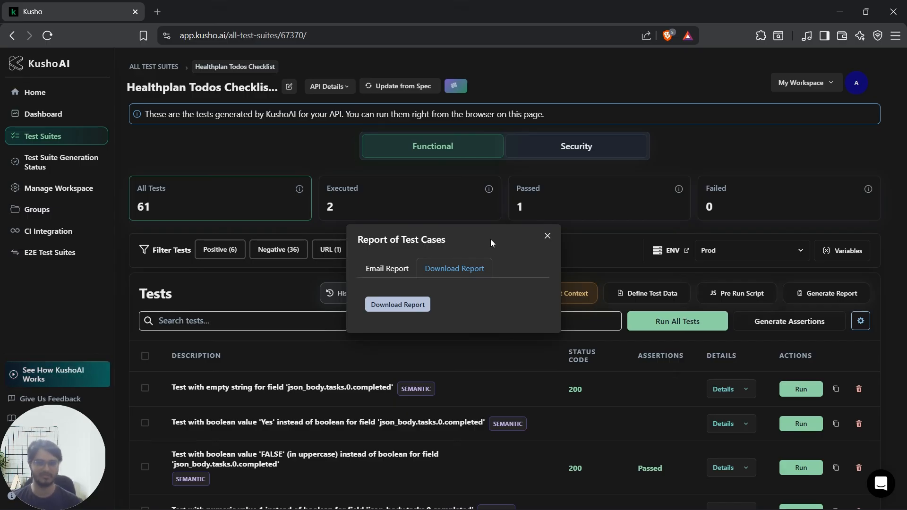
click(547, 237)
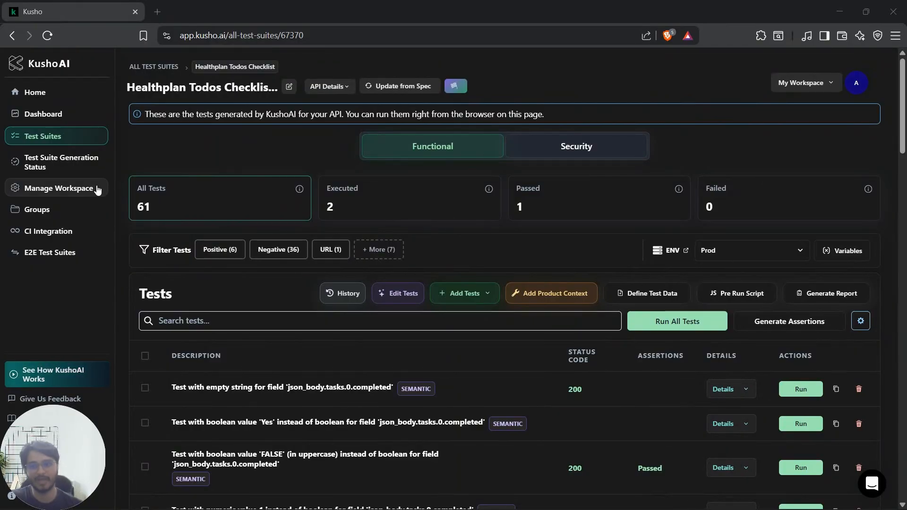
Step: Review the members of My Workspace and the role options available for the first two members
click(78, 188)
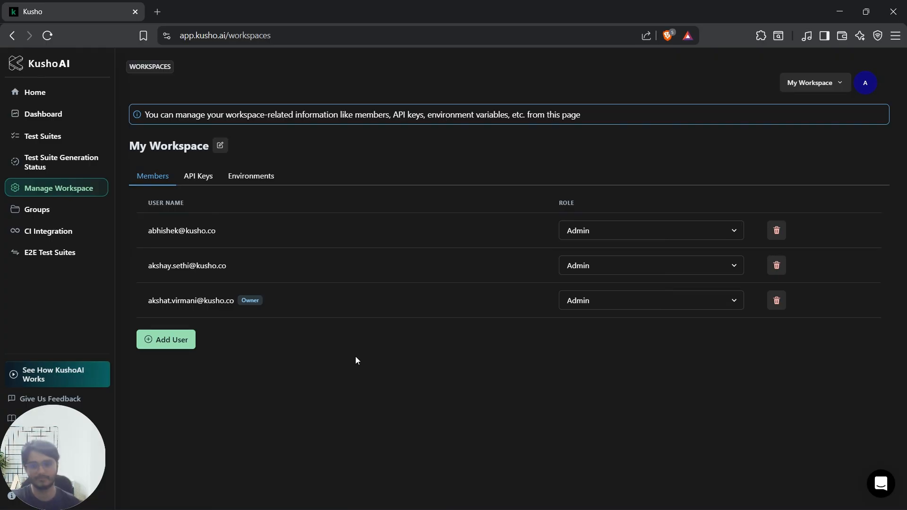
click(620, 235)
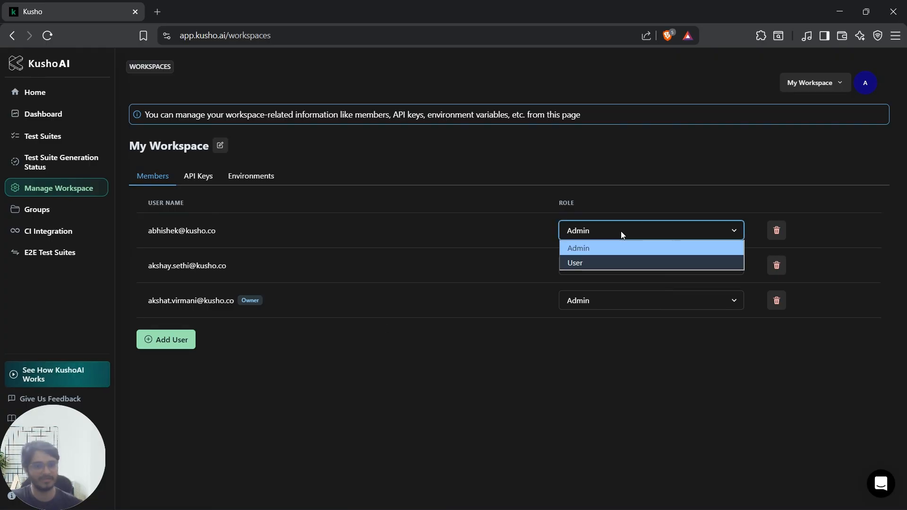
click(486, 398)
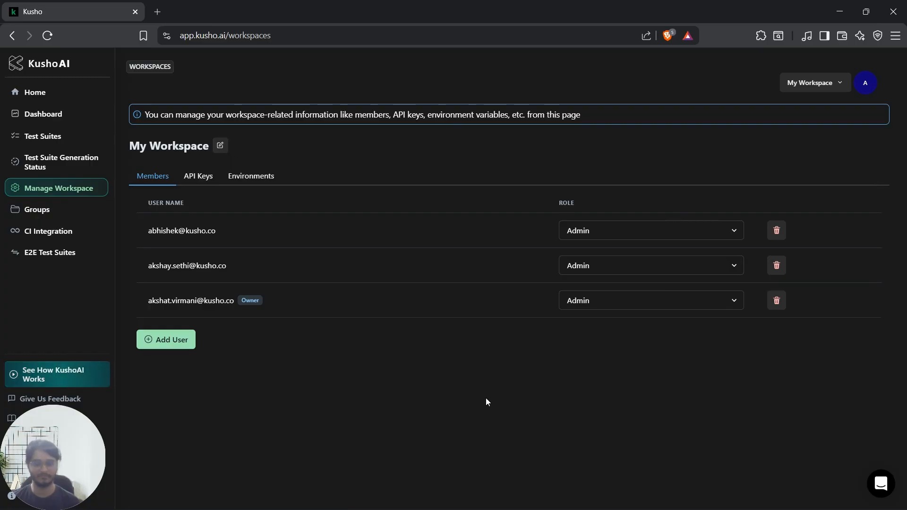
click(643, 263)
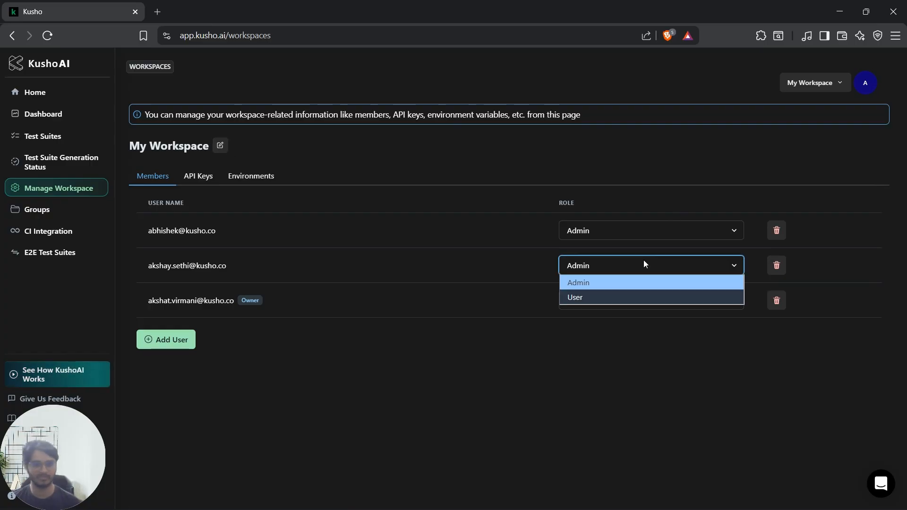
click(535, 405)
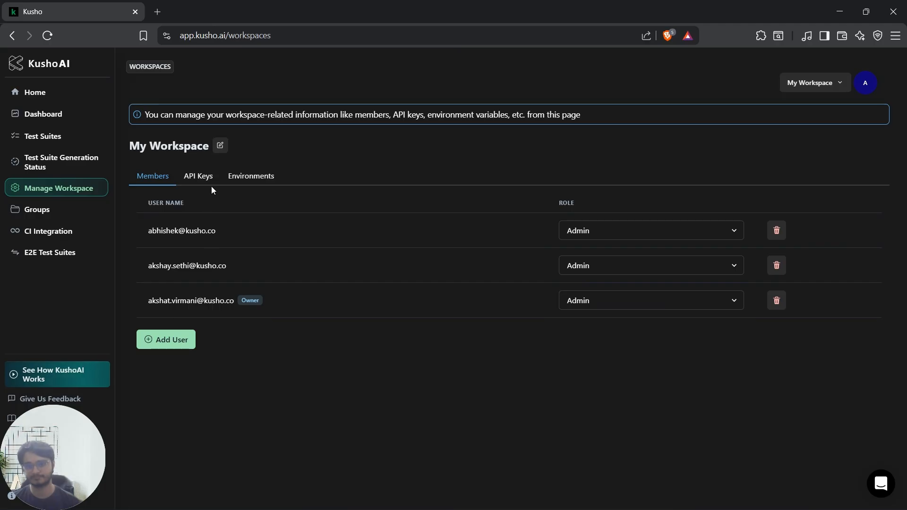
Step: Examine the form for adding a workspace user, including its role options, without adding anyone
click(170, 349)
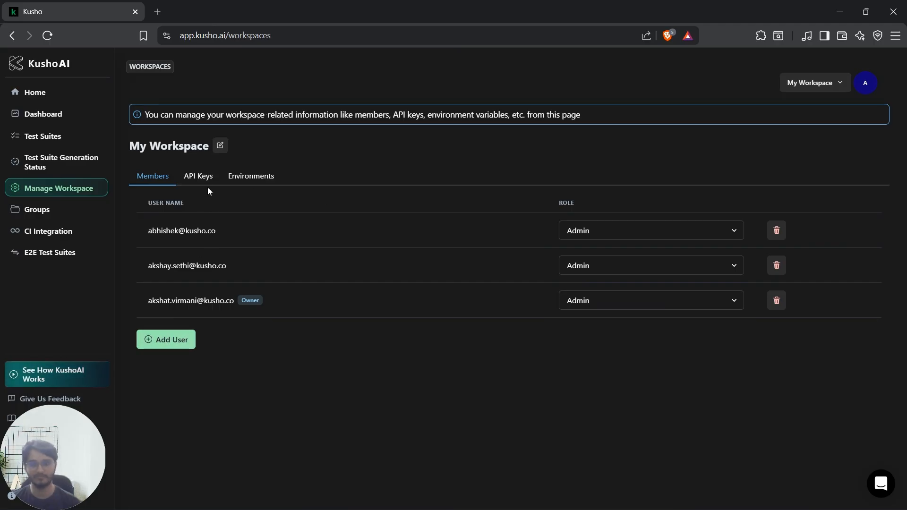
click(166, 348)
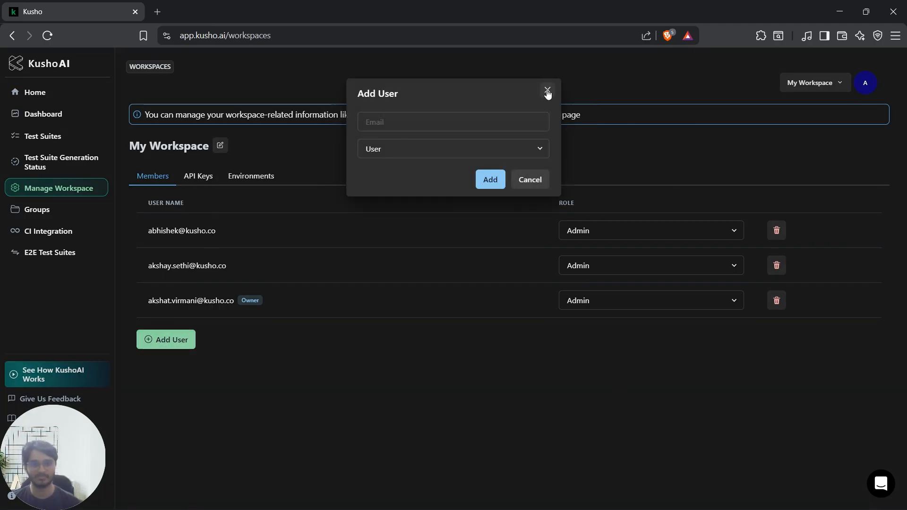
click(410, 150)
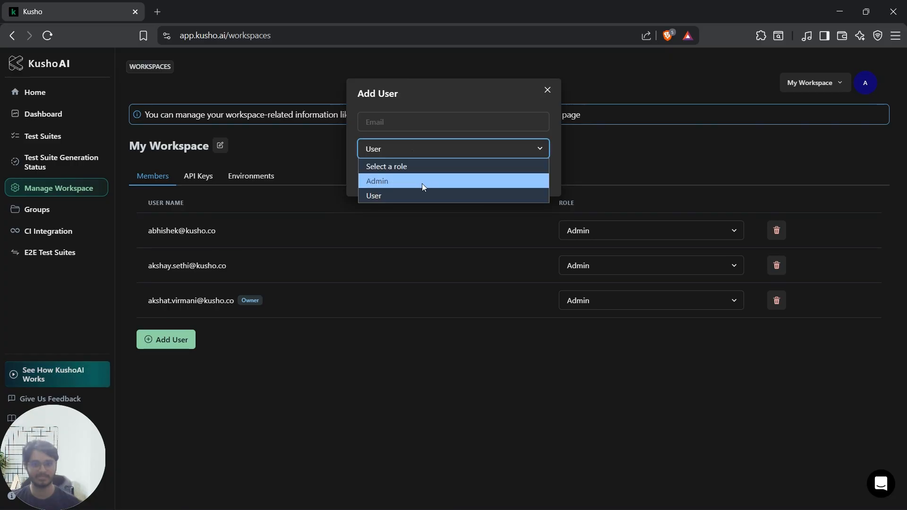
click(453, 122)
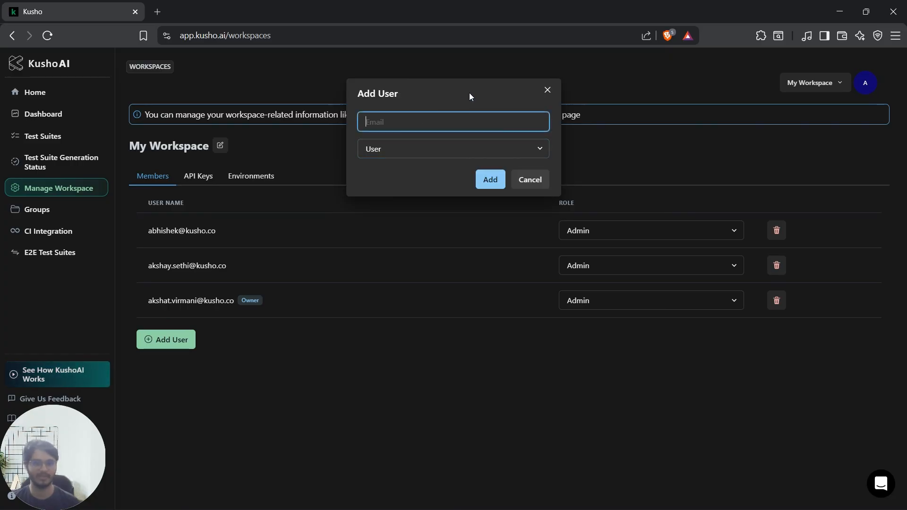
click(547, 89)
Step: Look over the workspace's API keys and environments, including the forms for creating a new key and a new environment
click(201, 179)
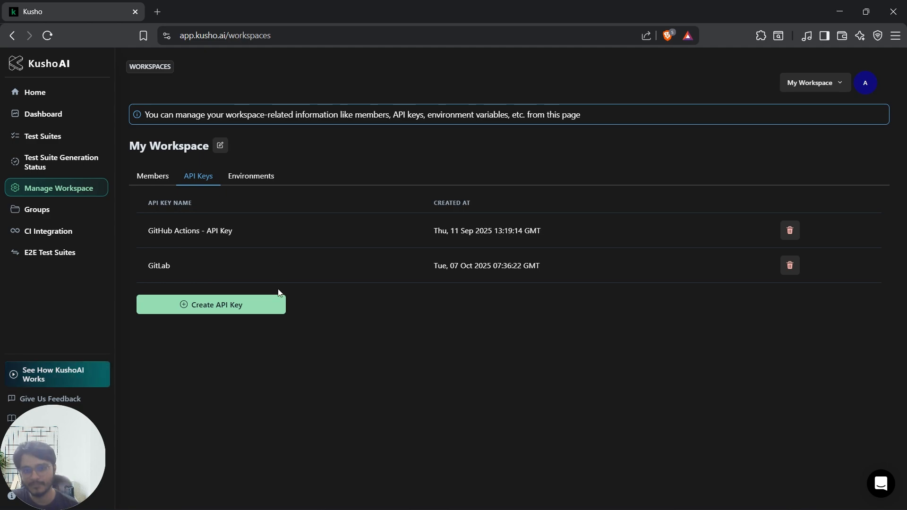
click(228, 305)
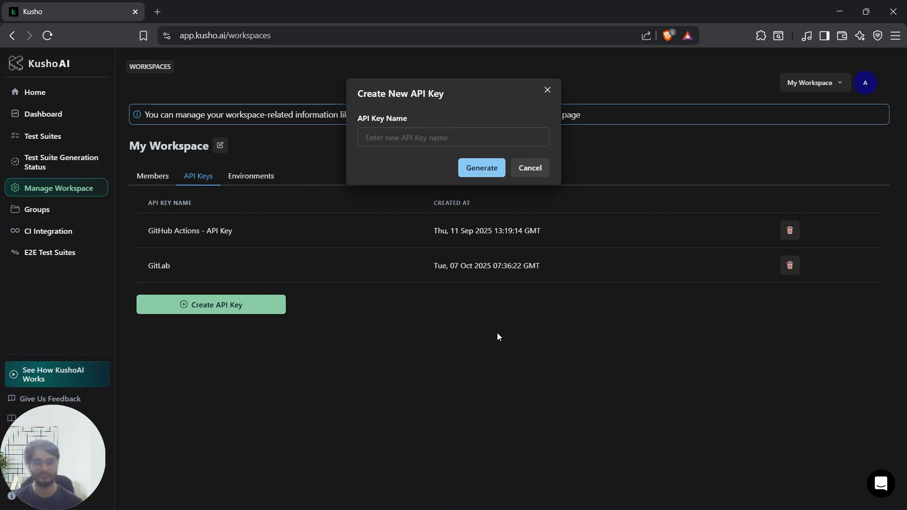
click(547, 90)
click(245, 176)
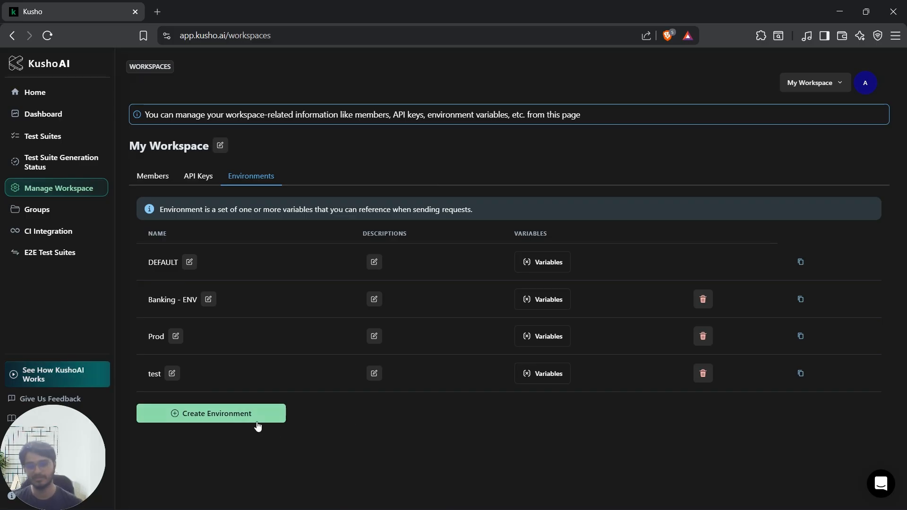
click(242, 422)
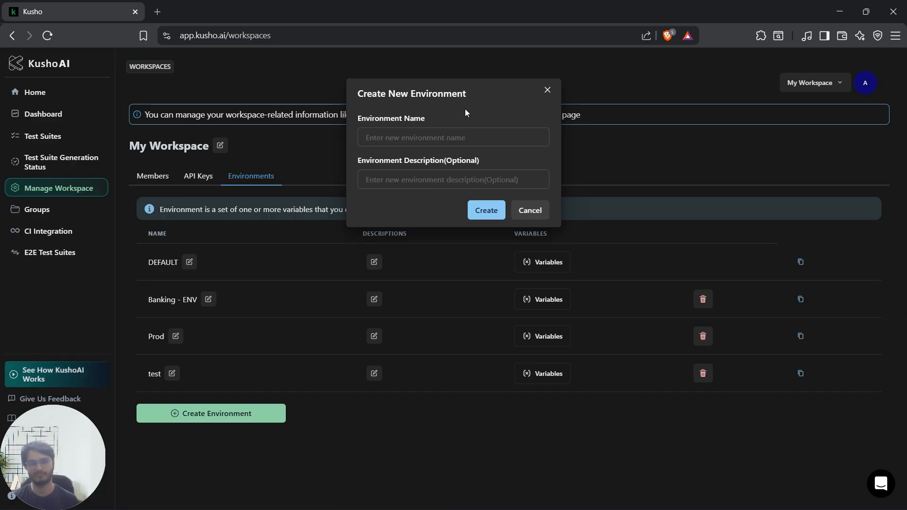
click(547, 90)
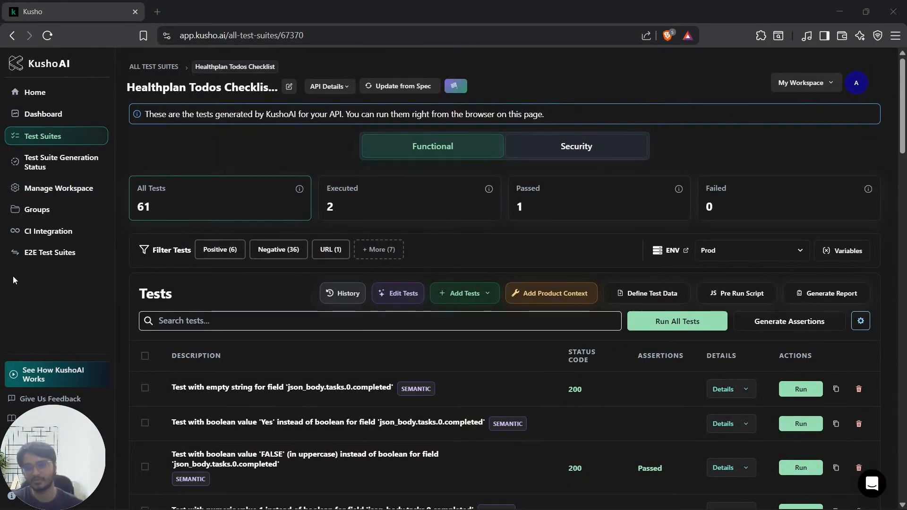
Step: Create a group named test containing the Healthplan Todos Checklist, Payment Intent Creation Flow, Create Account Details Test and first Create Bank Record - Workflow suites
click(70, 212)
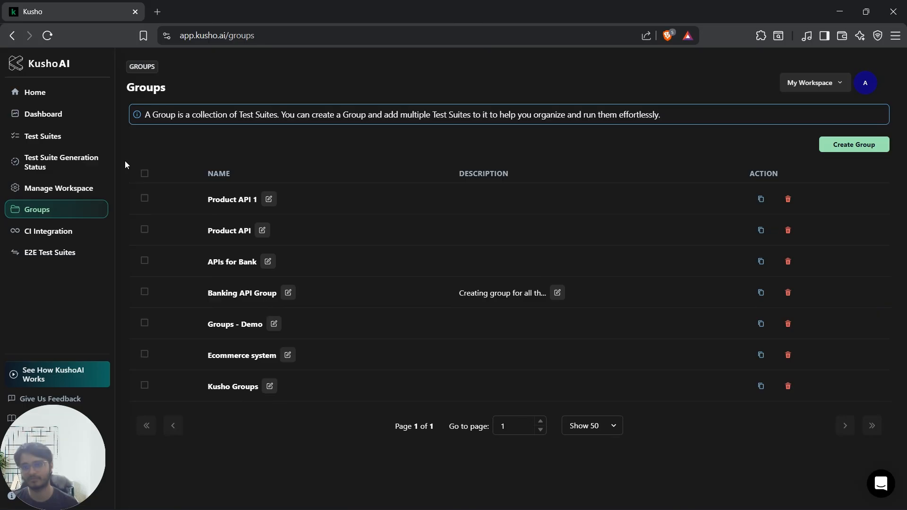
click(77, 141)
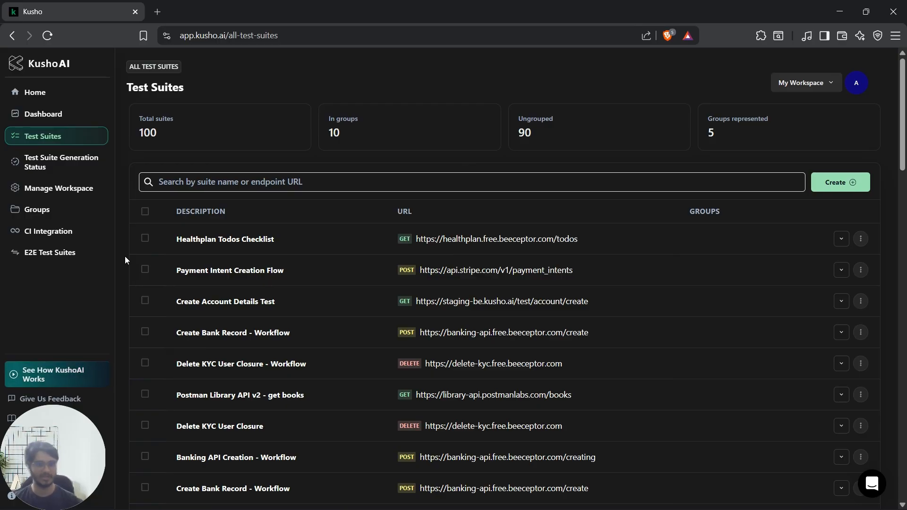
click(145, 238)
click(145, 269)
click(145, 301)
click(145, 332)
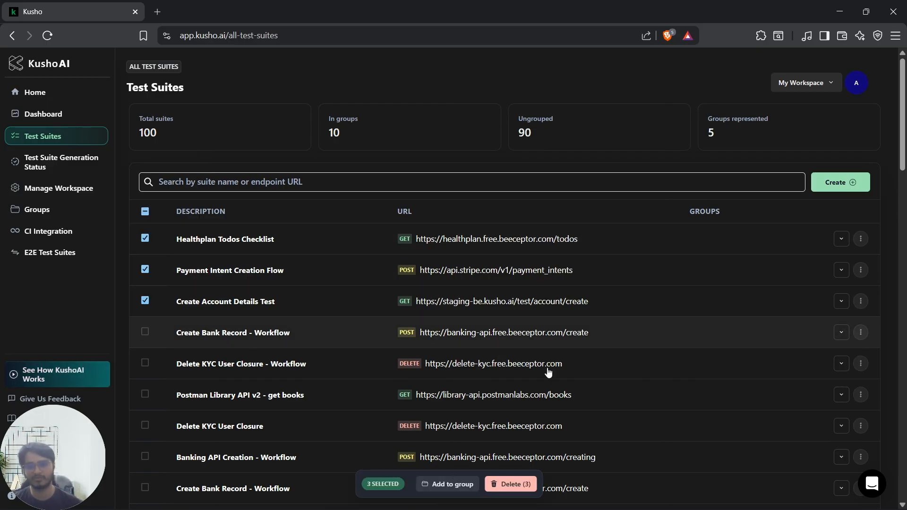
click(435, 487)
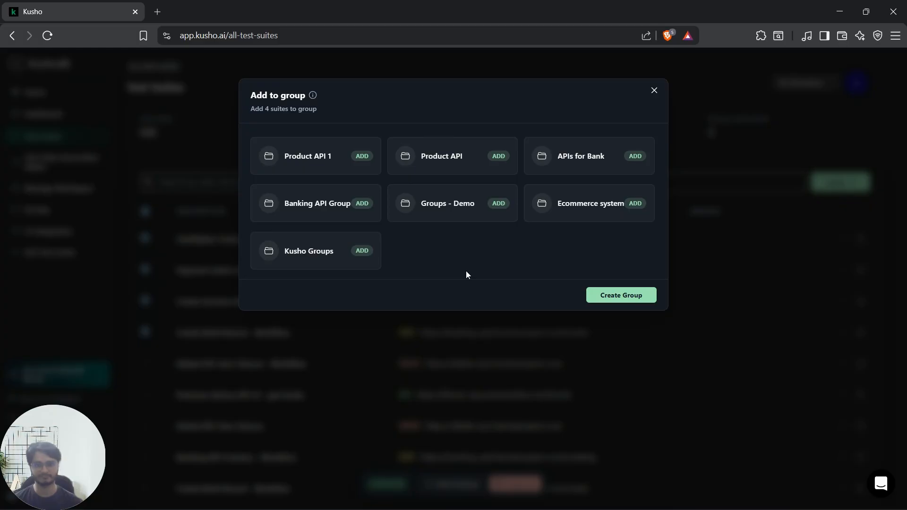
click(621, 295)
click(443, 146)
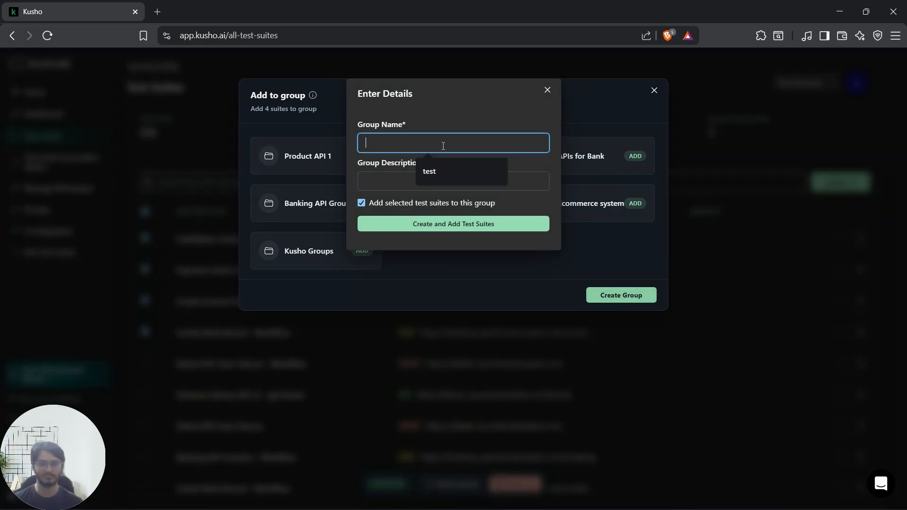
click(449, 172)
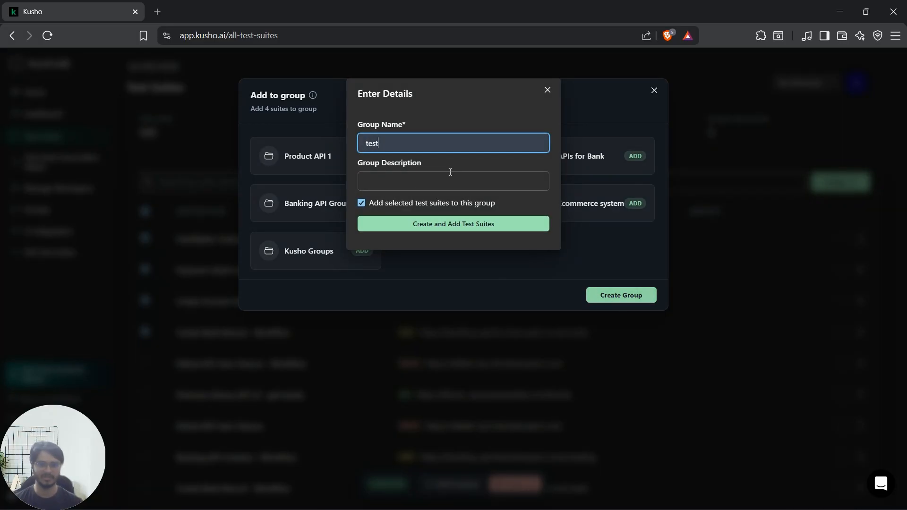
click(441, 226)
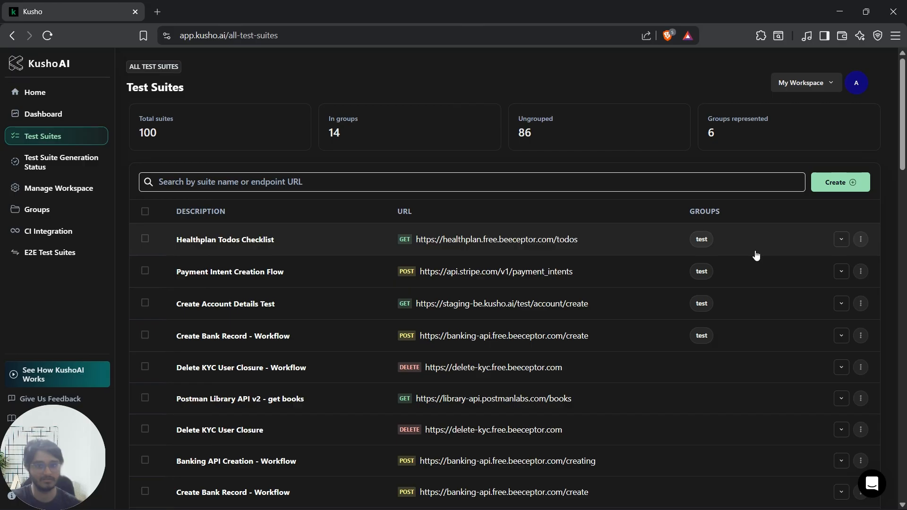
Step: Open the test group and inspect the JSON snapshot of its Healthplan Todos Checklist suite
click(38, 209)
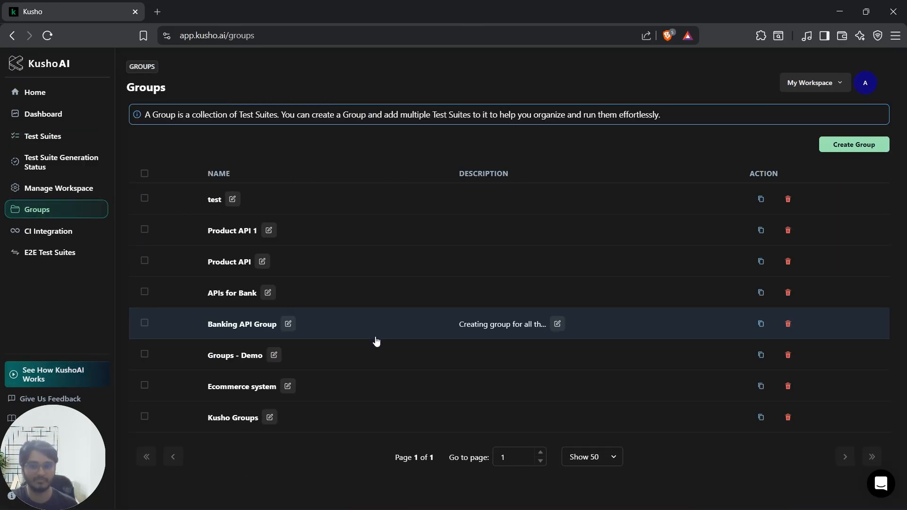
click(322, 200)
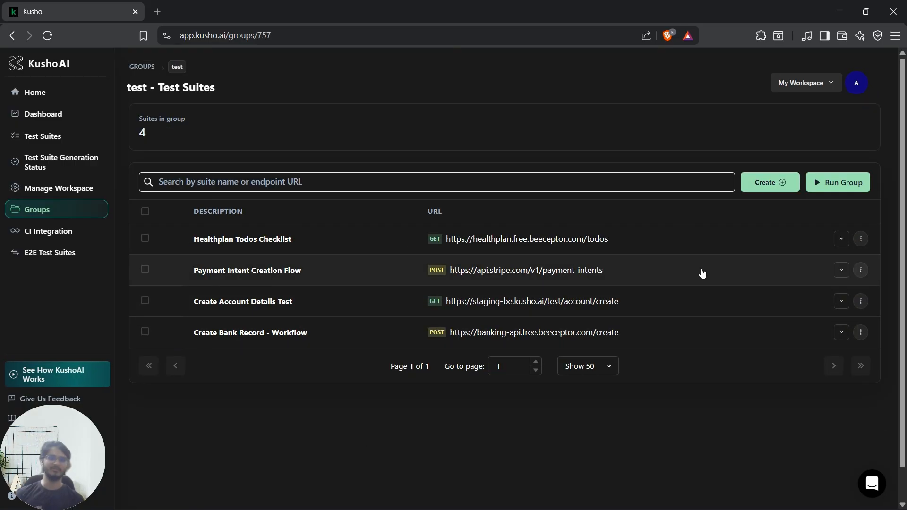
click(840, 239)
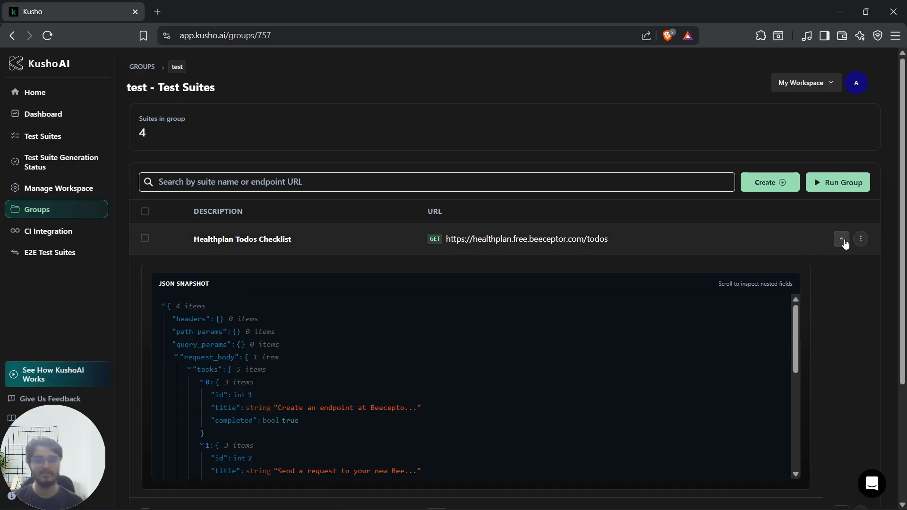
click(841, 240)
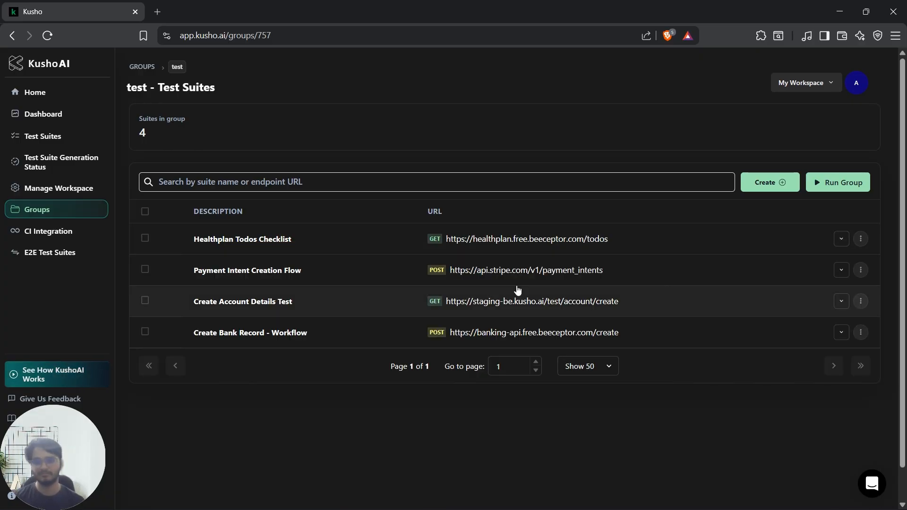
Step: Examine the test group's run page and the options for adding API inputs, without running or creating anything
click(841, 184)
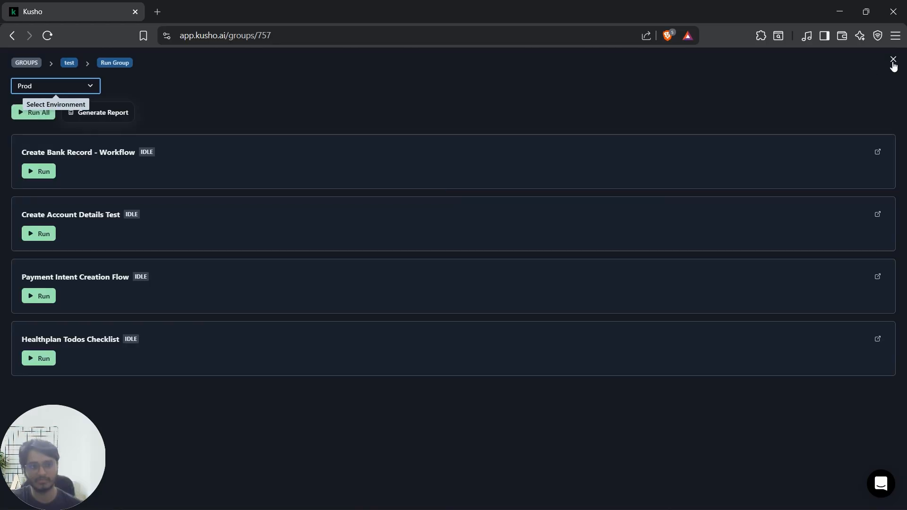
click(892, 62)
click(784, 183)
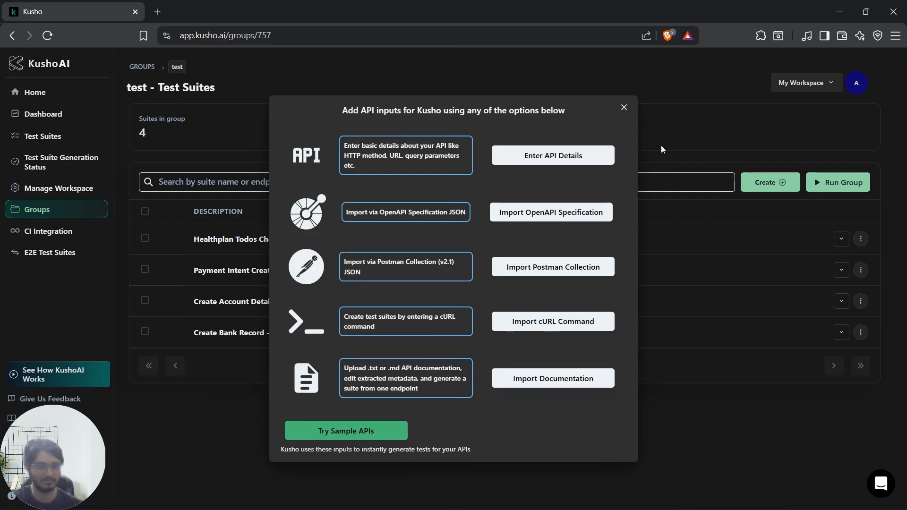
click(624, 108)
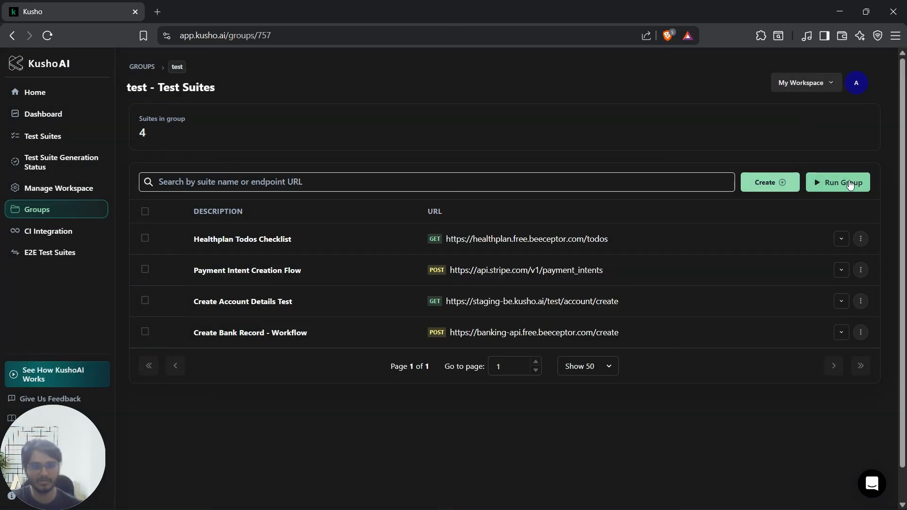
click(841, 183)
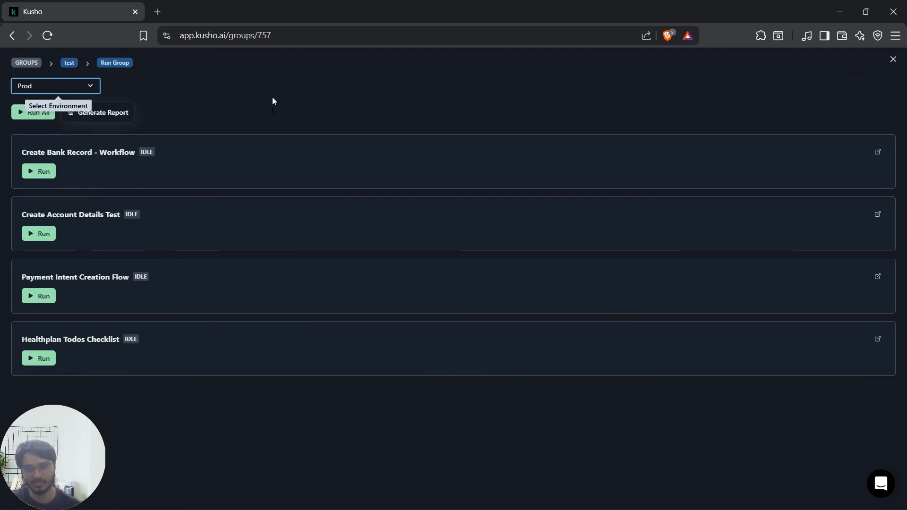
click(272, 97)
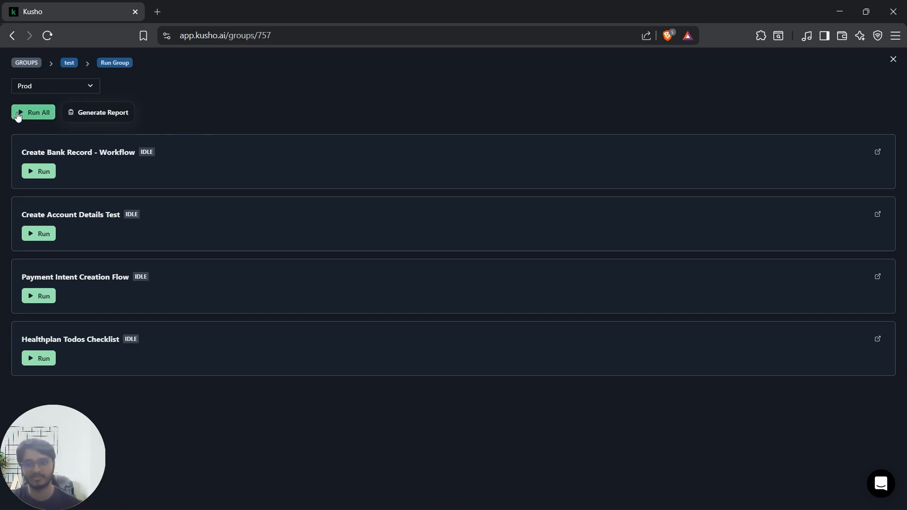
click(892, 60)
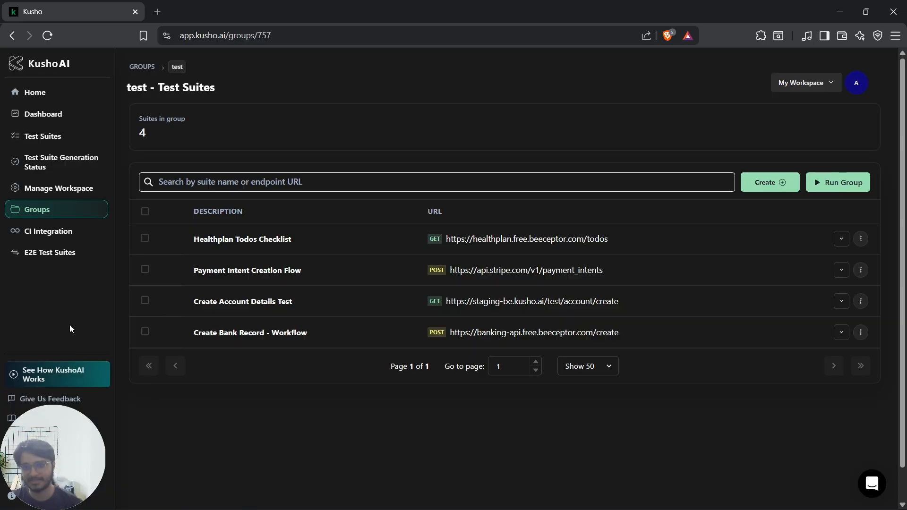
Step: Open the CI integration guide for GitHub Actions and read its prerequisites and Docker image sections
click(83, 237)
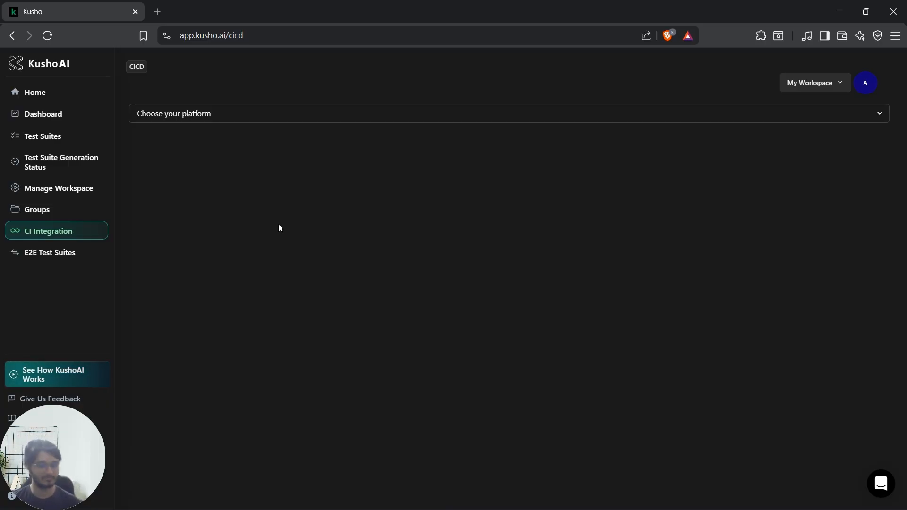
click(254, 119)
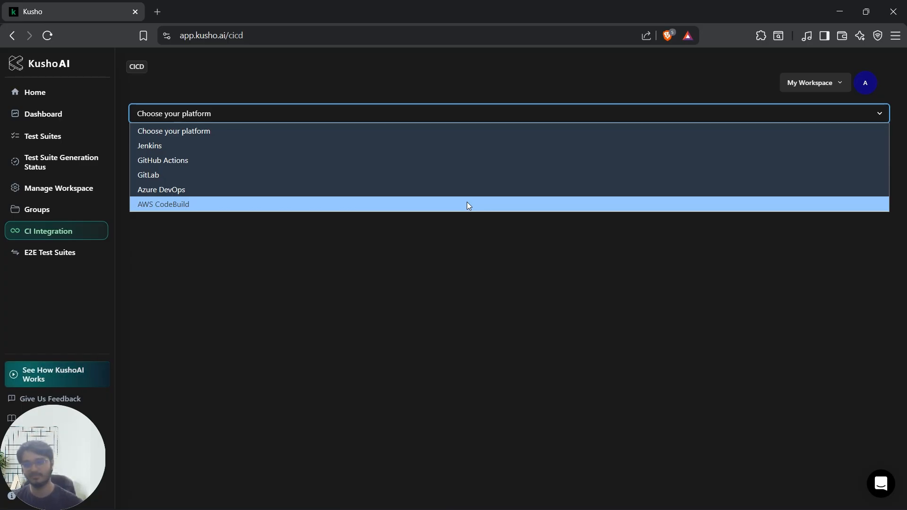
click(200, 163)
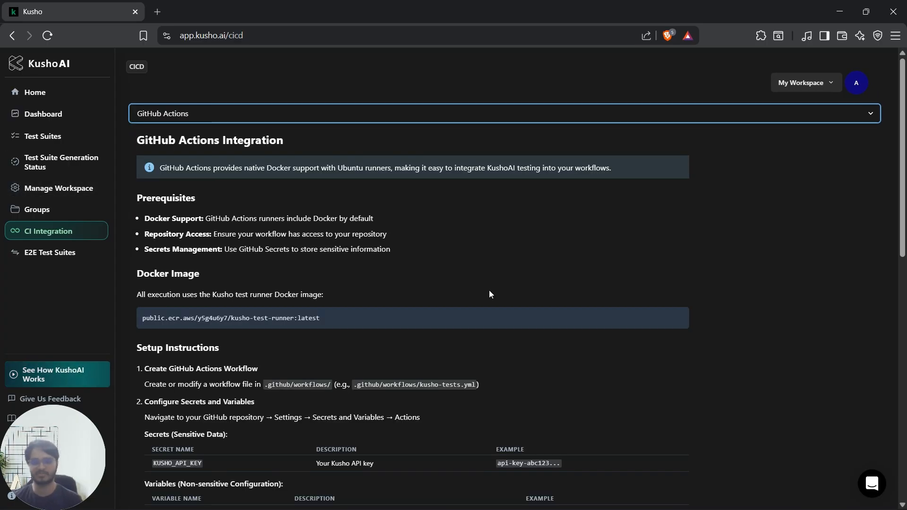
scroll(490, 294, down, 10)
scroll(705, 290, up, 15)
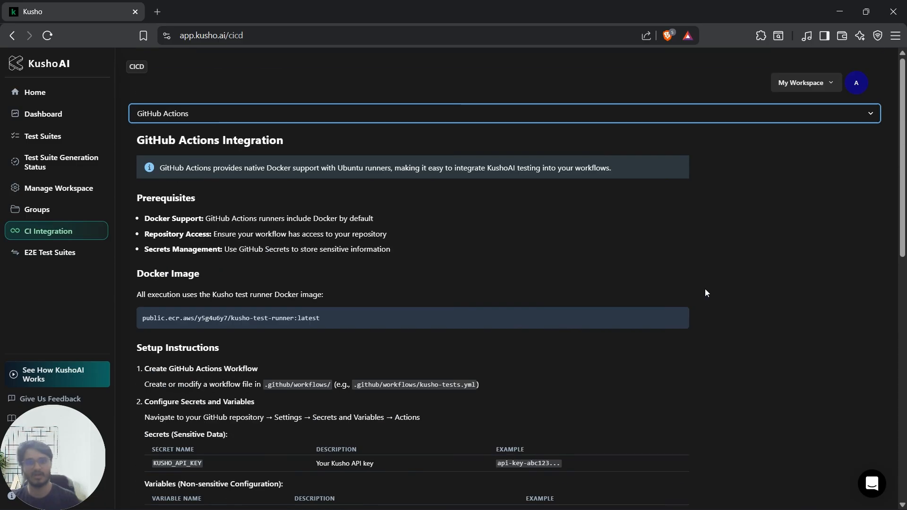
double_click(201, 206)
scroll(491, 237, down, 3)
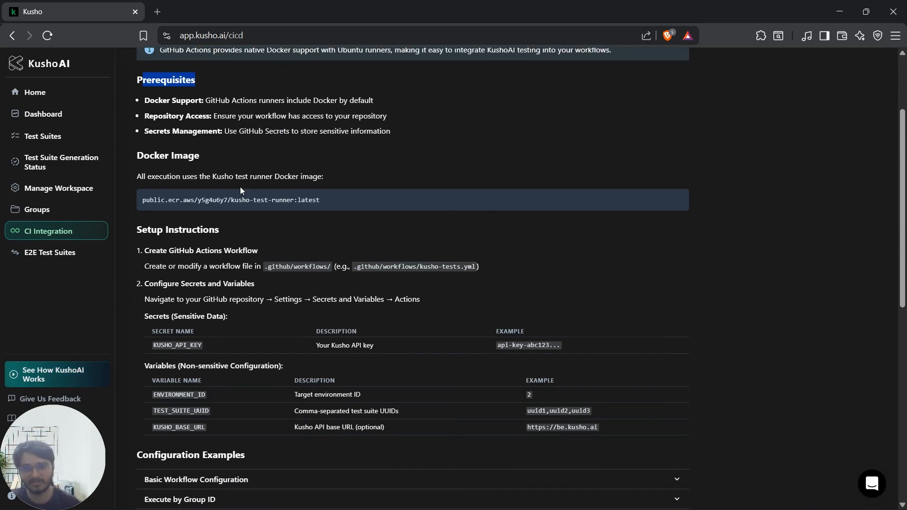
drag(181, 198, 389, 187)
click(390, 172)
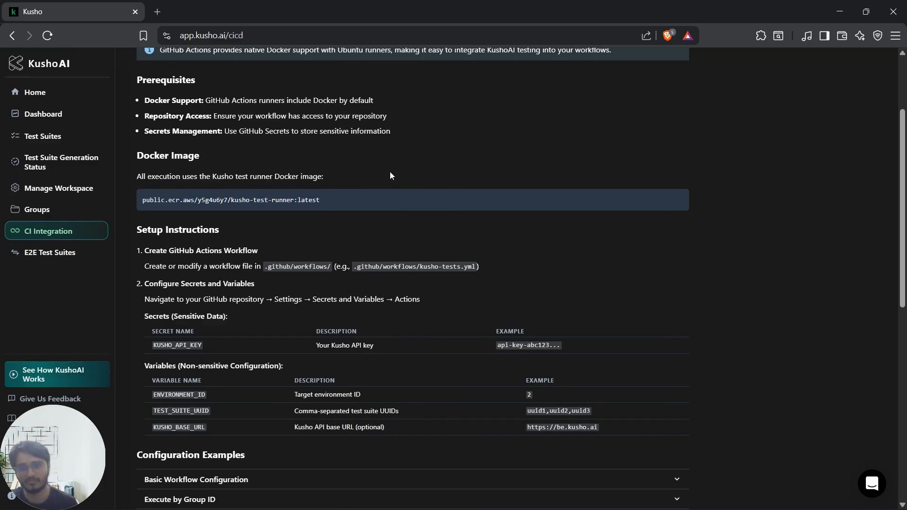
drag(137, 177, 263, 181)
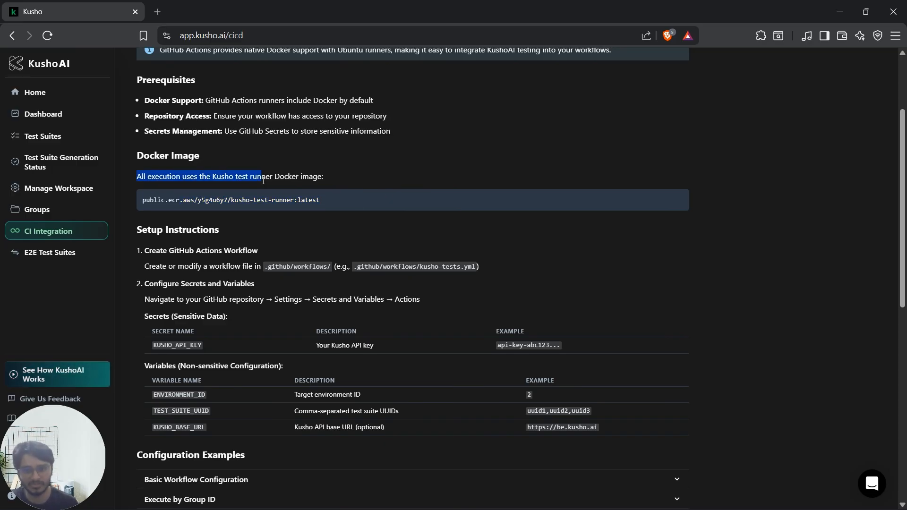
click(436, 179)
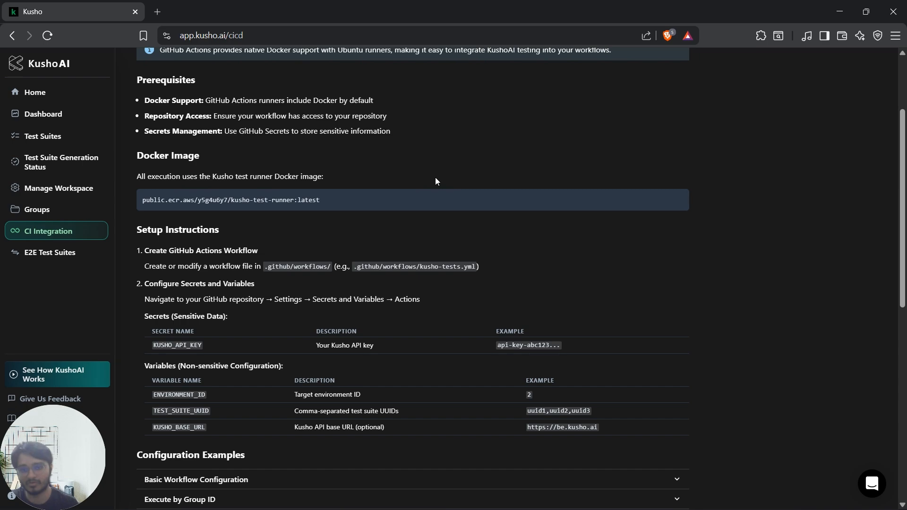
Step: Read the guide's setup instructions on creating the GitHub Actions workflow and configuring secrets and variables
scroll(595, 197, down, 3)
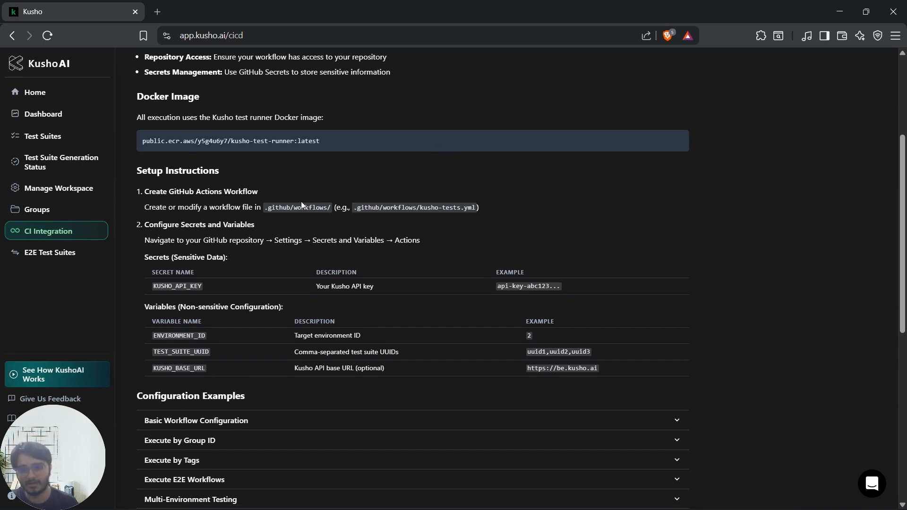
drag(162, 143, 236, 135)
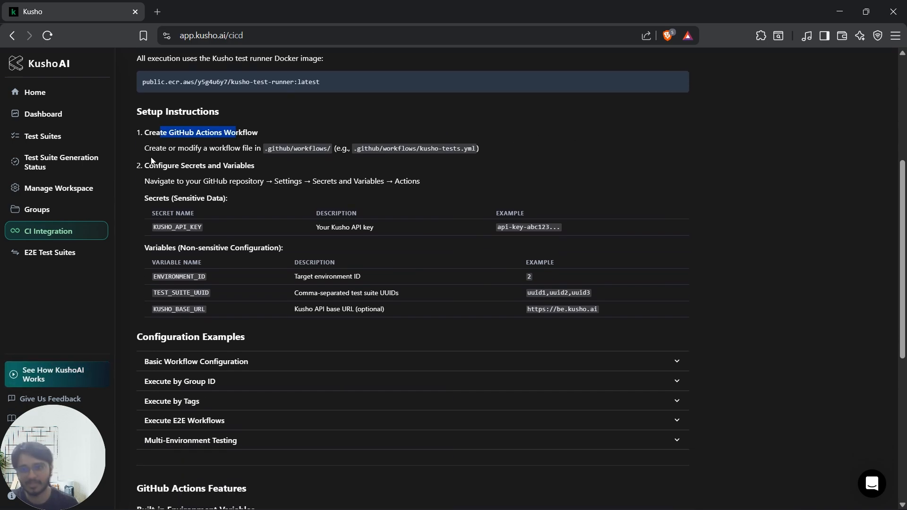
click(150, 166)
drag(149, 167, 241, 166)
scroll(483, 175, down, 1)
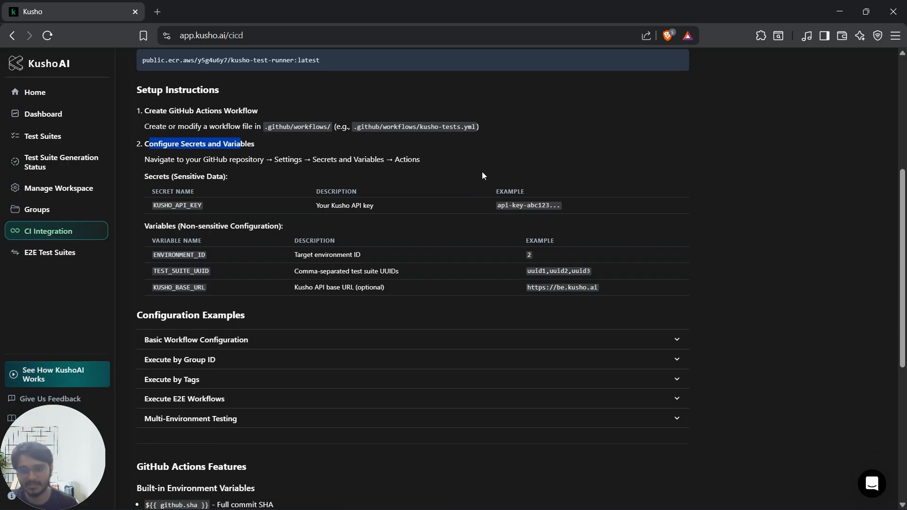
drag(159, 168, 238, 169)
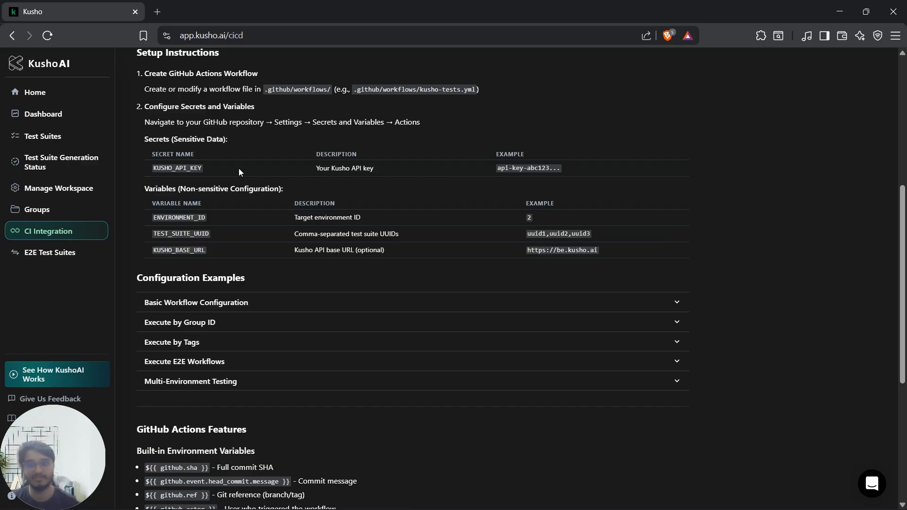
double_click(157, 251)
double_click(197, 219)
click(259, 217)
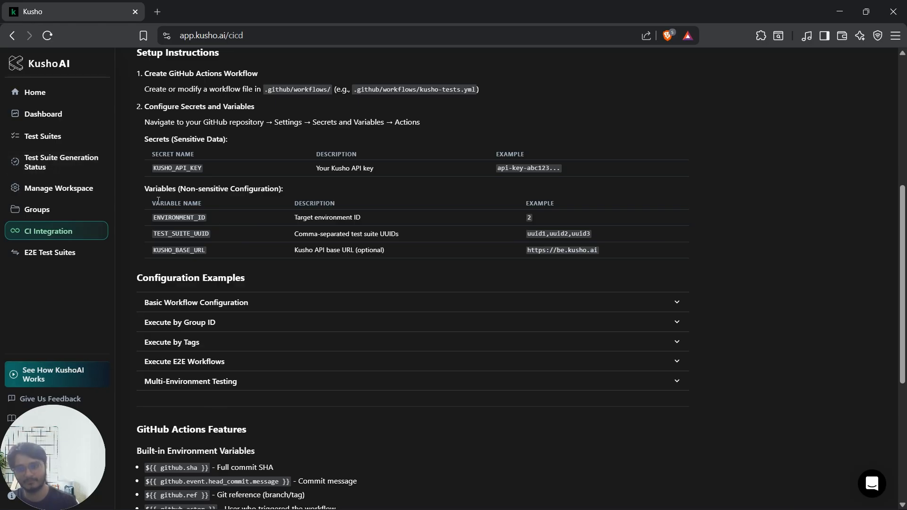
Step: Look through the guide's configuration examples, including Basic Workflow Configuration and Execute by Group ID
scroll(217, 199, down, 2)
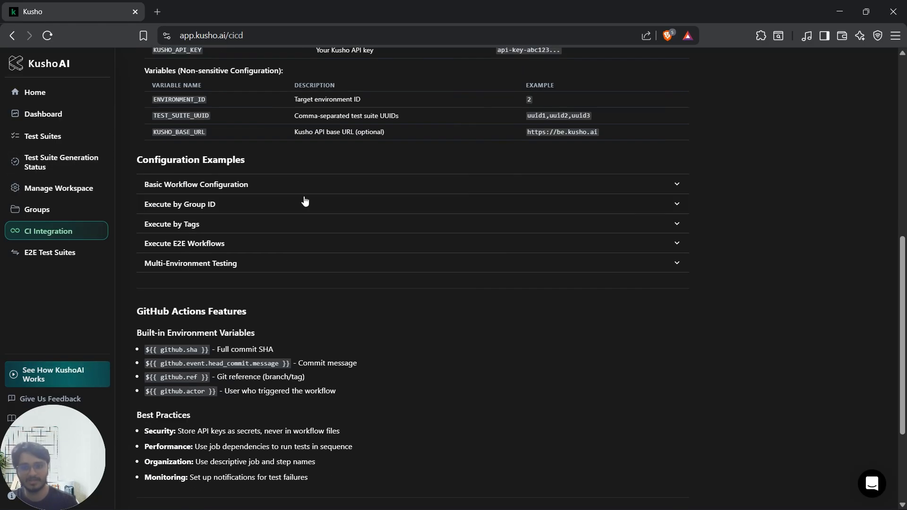
click(403, 191)
click(302, 191)
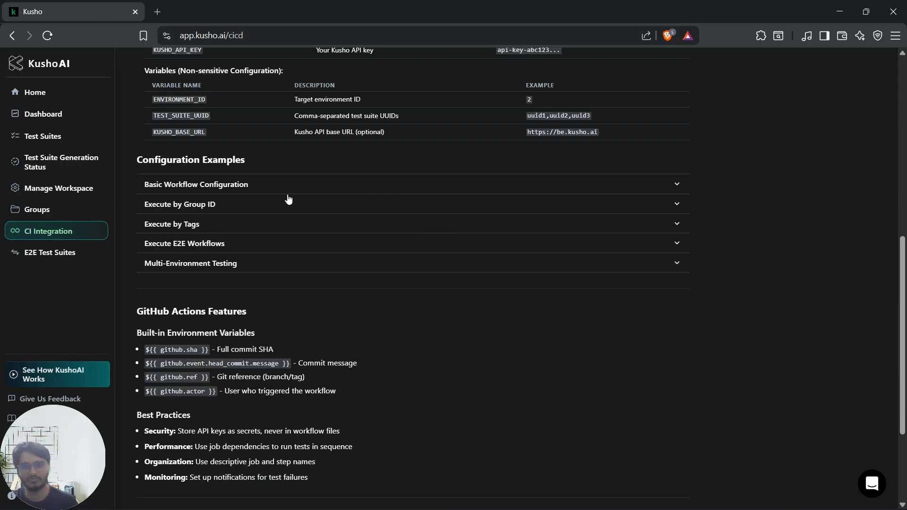
click(251, 204)
click(251, 204)
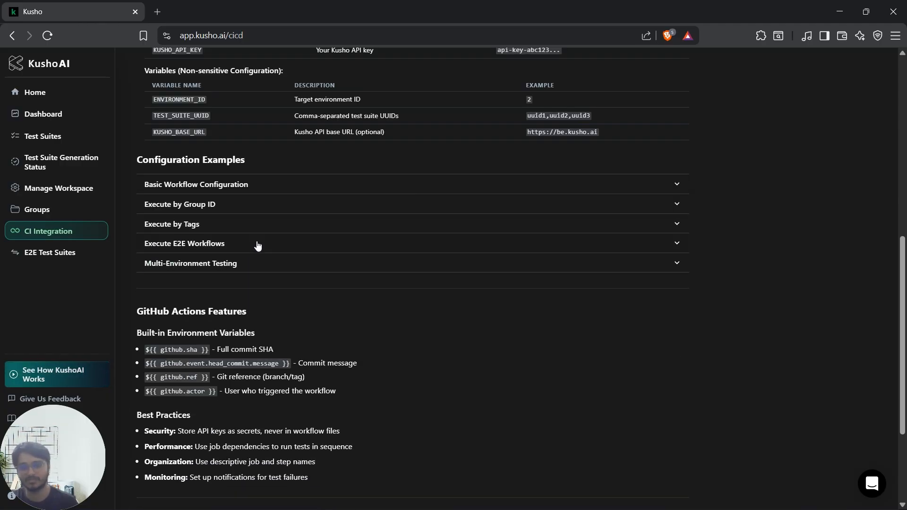
scroll(444, 291, down, 3)
scroll(444, 290, up, 8)
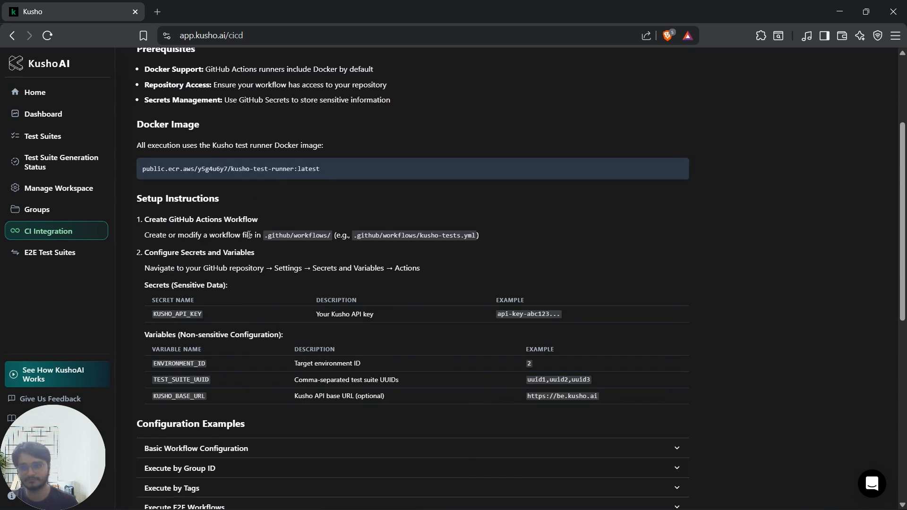
Step: Review the actions available for the Healthplan Todos Checklist suite in the list of all test suites
click(43, 138)
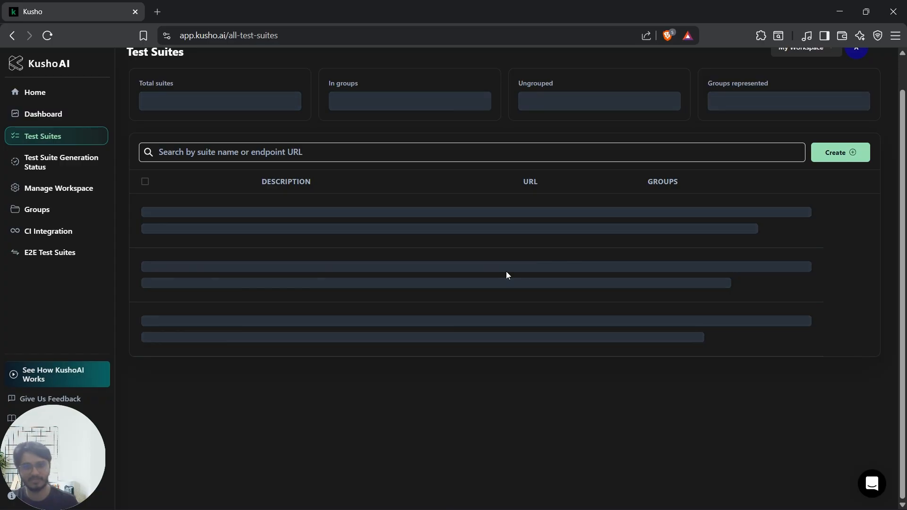
scroll(505, 273, down, 3)
scroll(837, 279, up, 3)
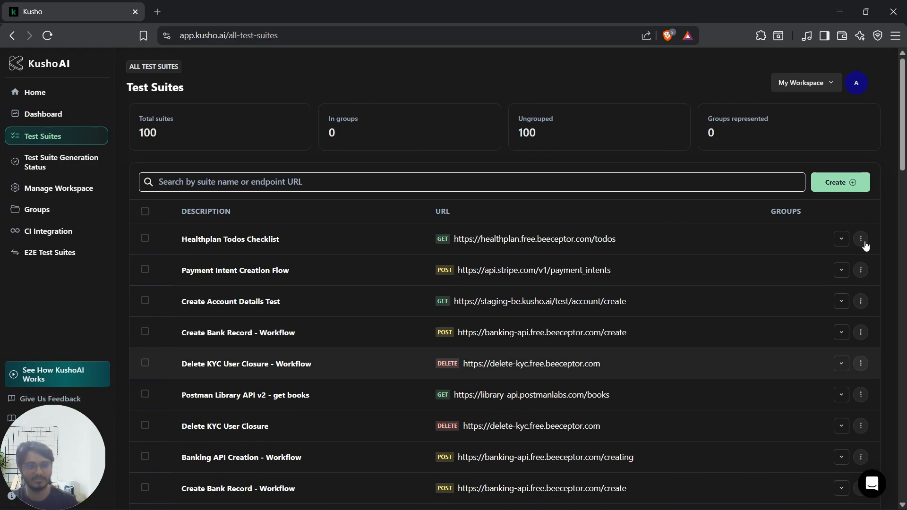
click(861, 240)
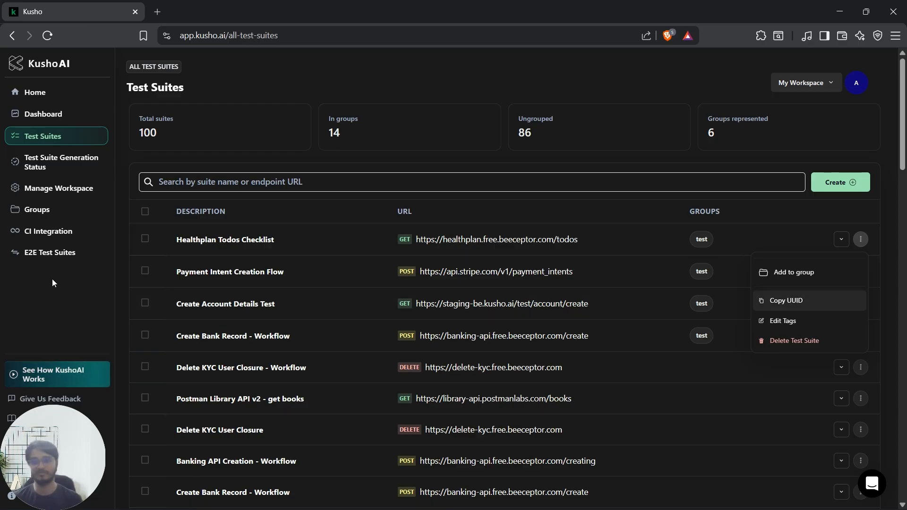
click(44, 288)
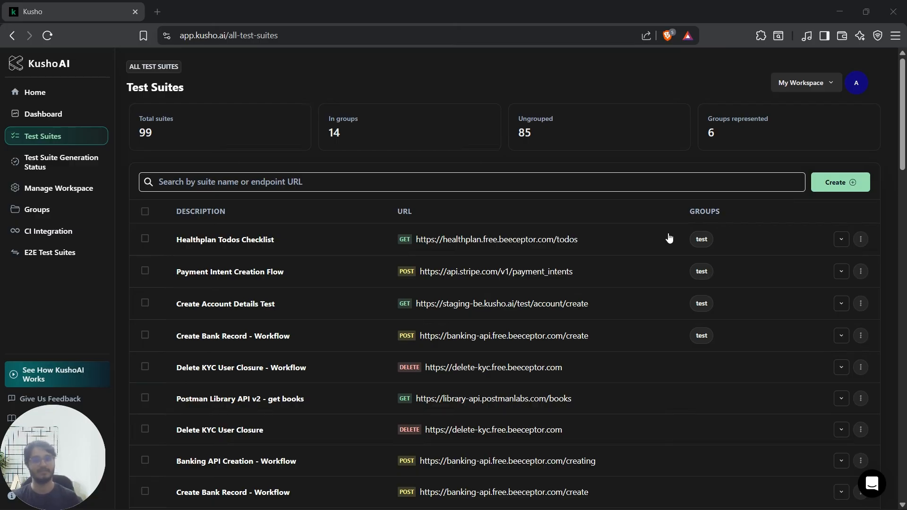
Step: Create an E2E test suite named "Testing" with the description "this is testing"
click(58, 258)
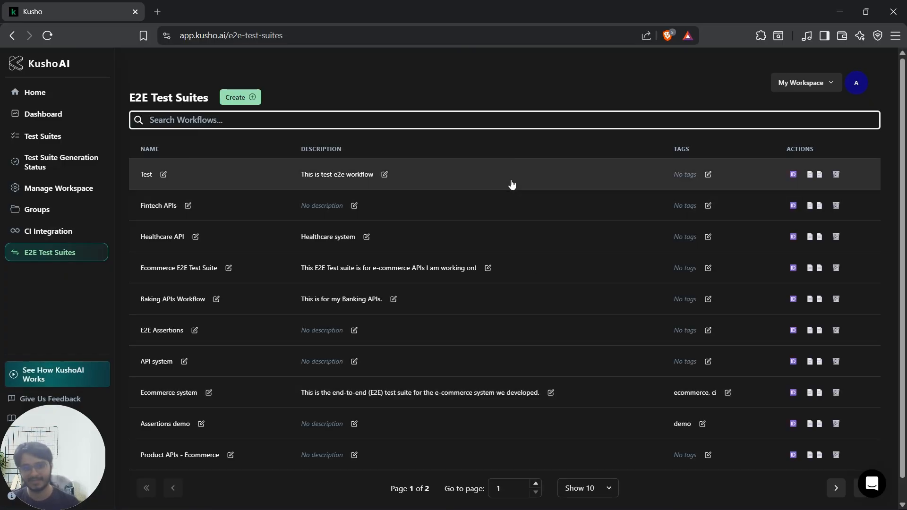
click(240, 97)
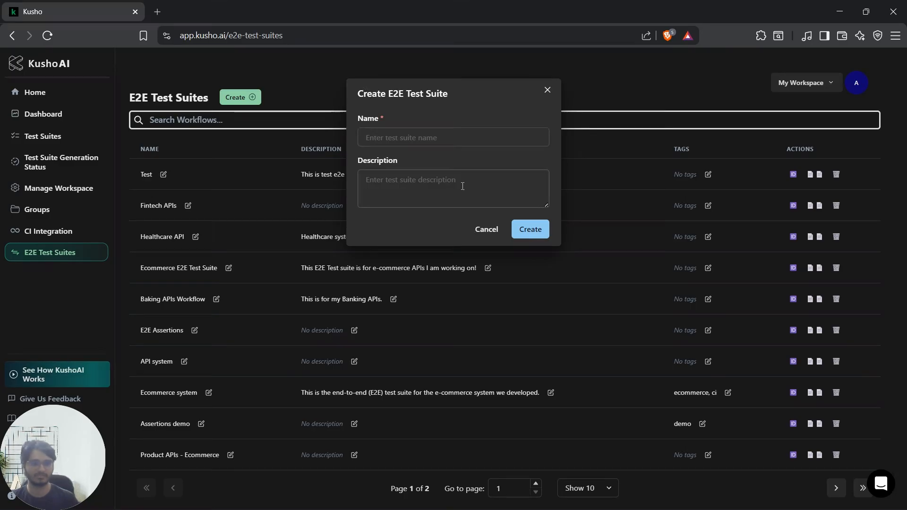
click(547, 89)
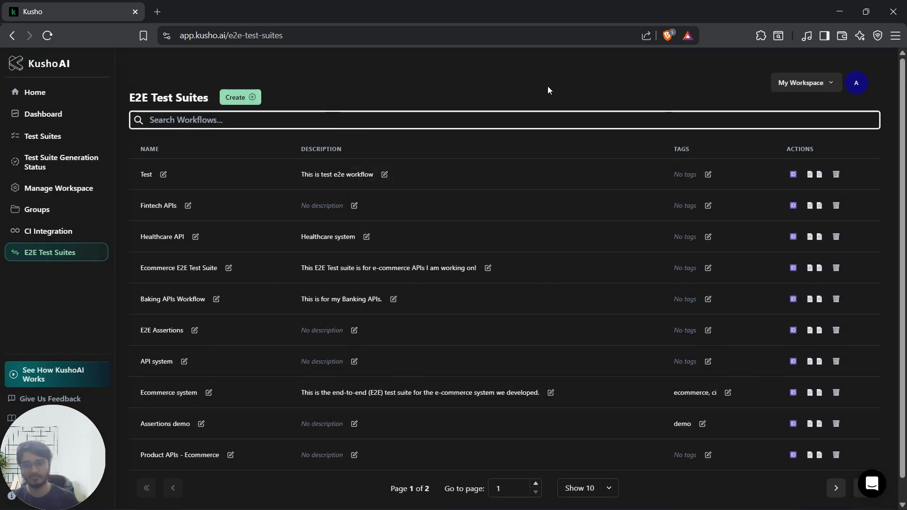
click(240, 97)
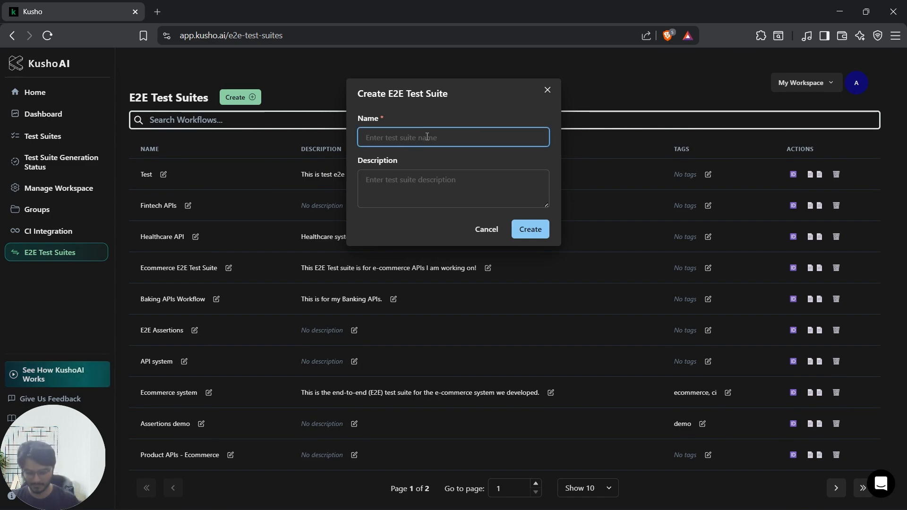
text(Testing)
click(455, 192)
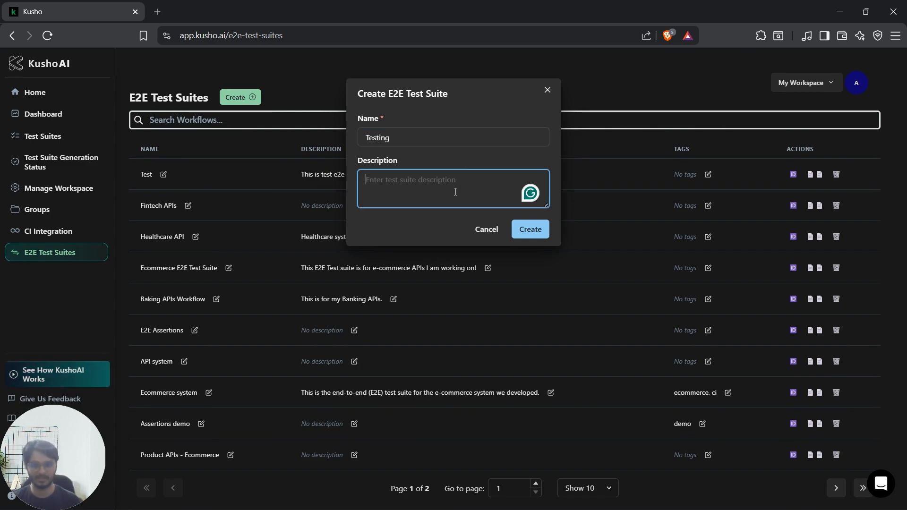
text(this is)
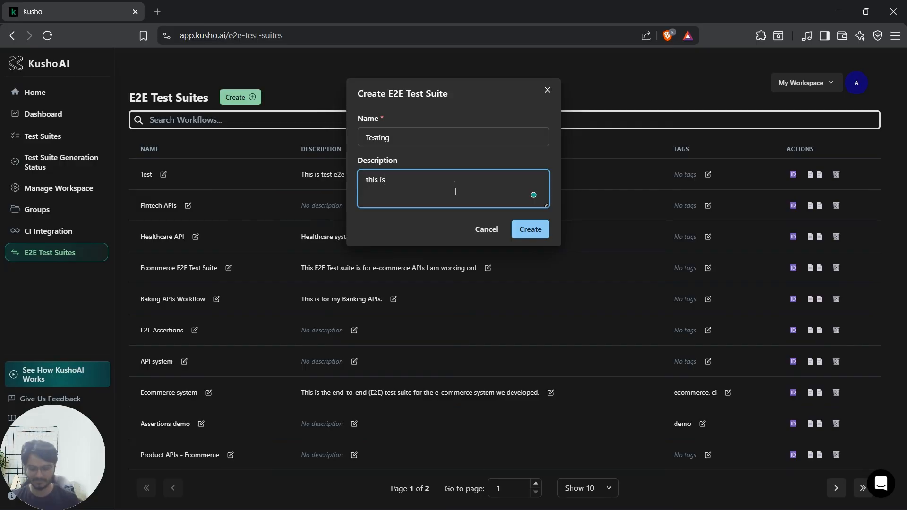
text( testing)
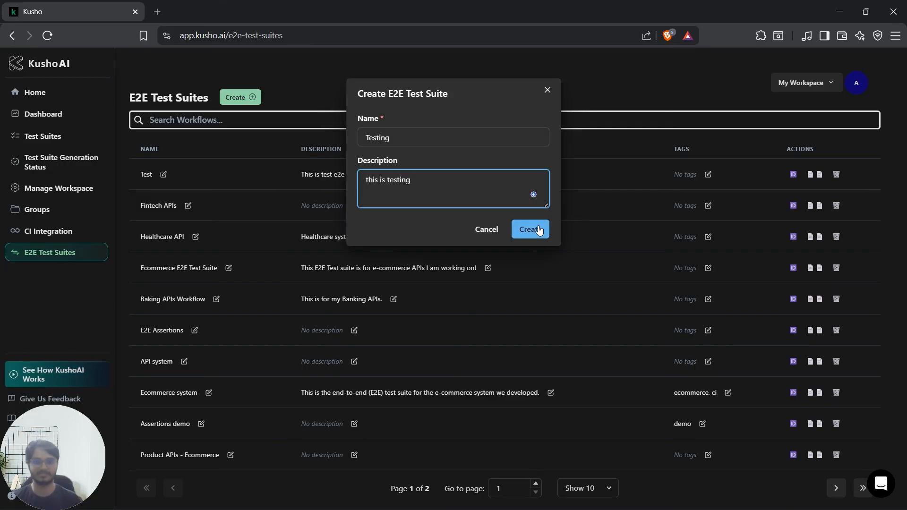
click(530, 229)
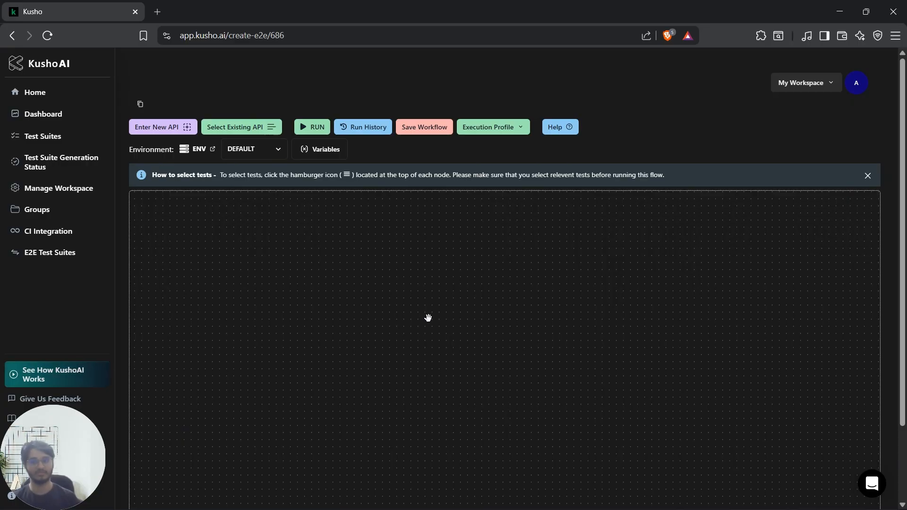
Step: Look through the form for manually adding a new API, including its path and query parameter fields, and close it
click(163, 127)
scroll(673, 307, down, 10)
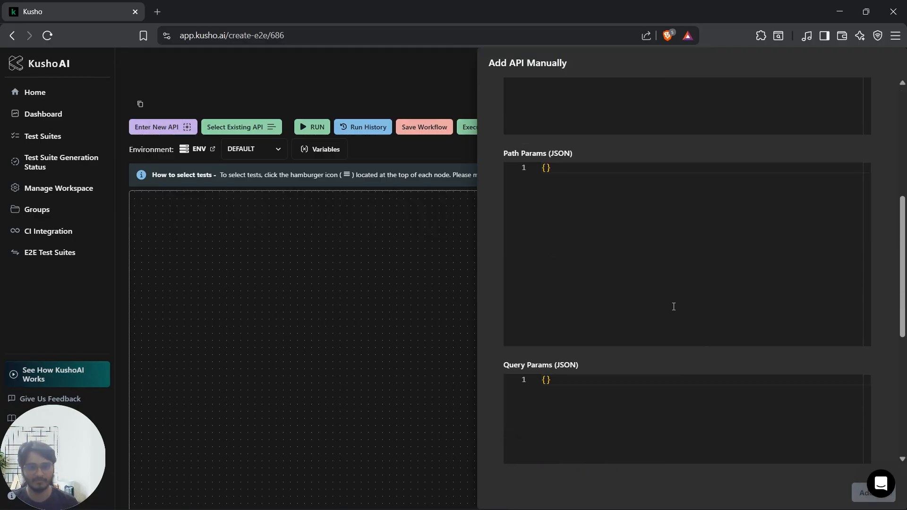
click(322, 100)
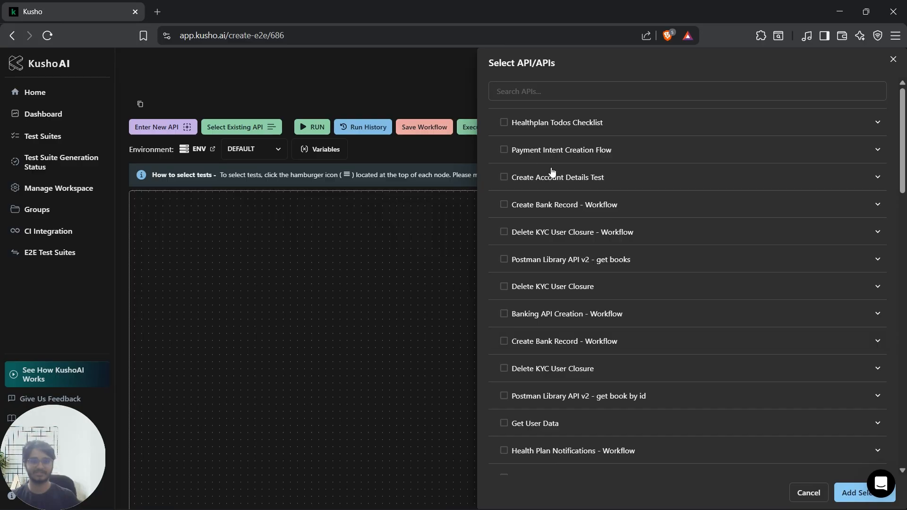
Step: Add the existing APIs "Create Account Details Test" and "Postman Library API v2 - get books" to the workflow
click(504, 177)
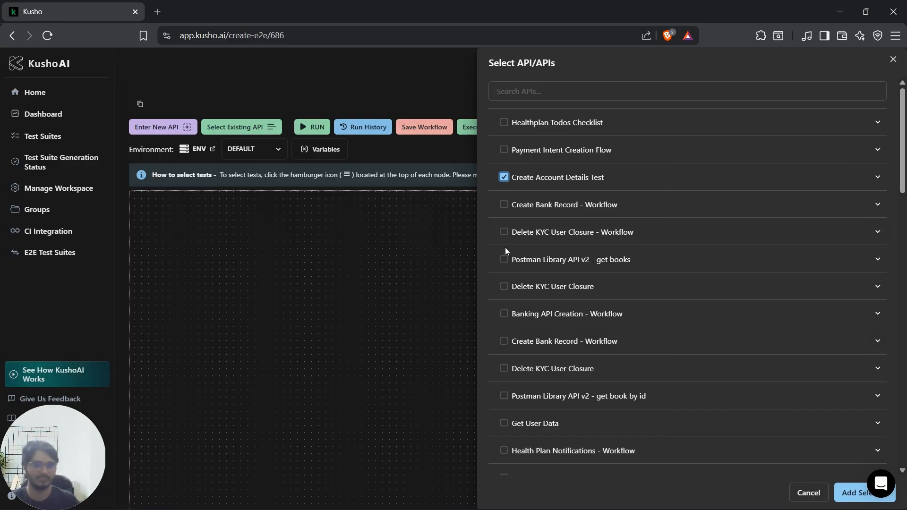
click(504, 259)
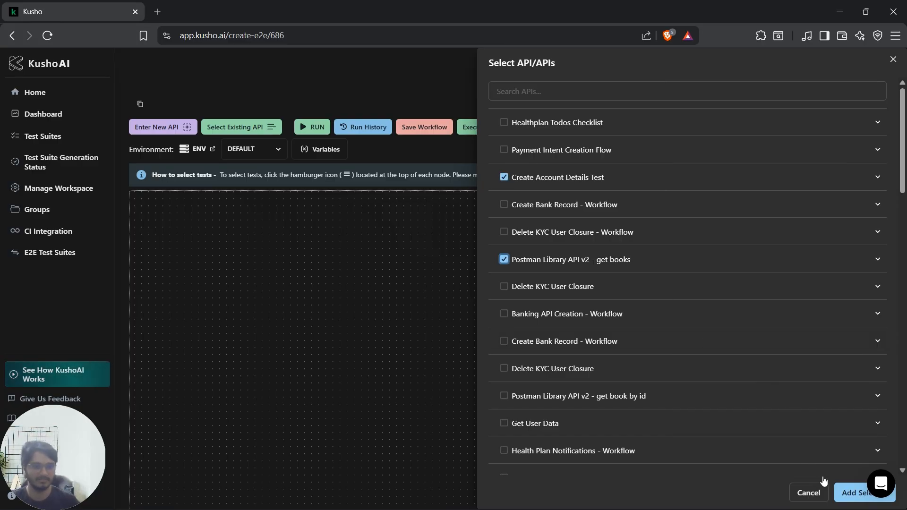
click(858, 496)
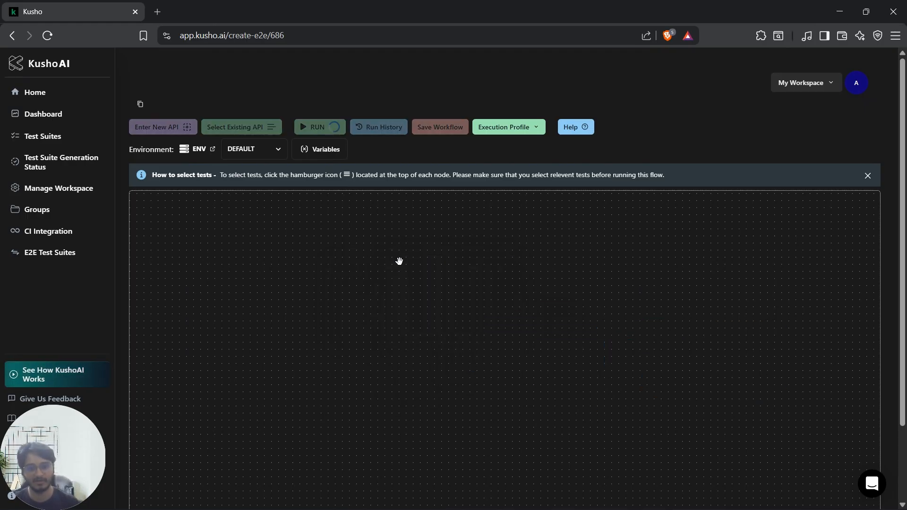
Step: Include the null, all-uppercase and all-lowercase PAN number test cases in the Create Account Details node
scroll(541, 321, up, 7)
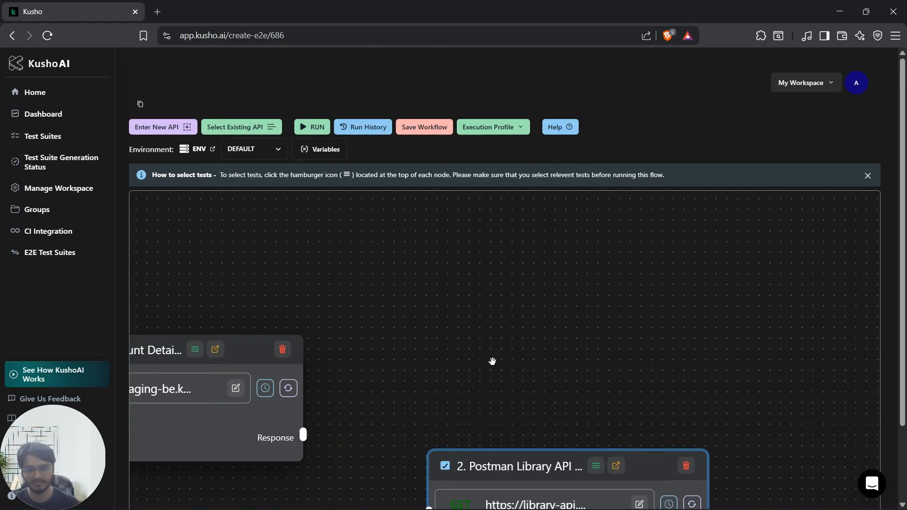
drag(496, 362, 682, 289)
scroll(591, 303, down, 3)
drag(610, 301, 570, 270)
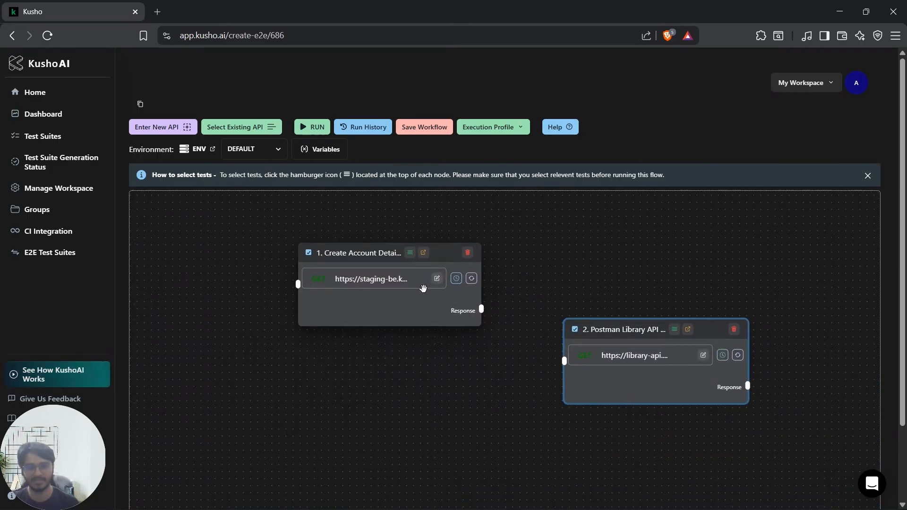
click(410, 253)
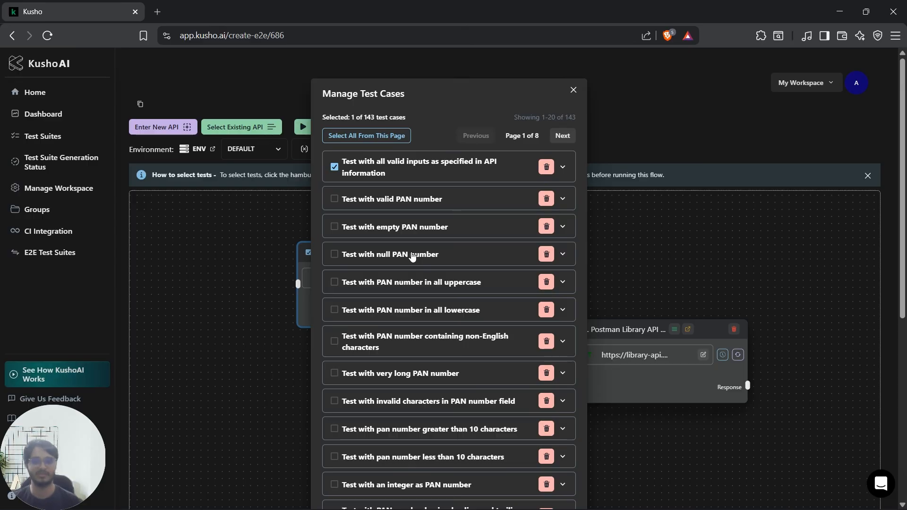
drag(335, 118, 427, 113)
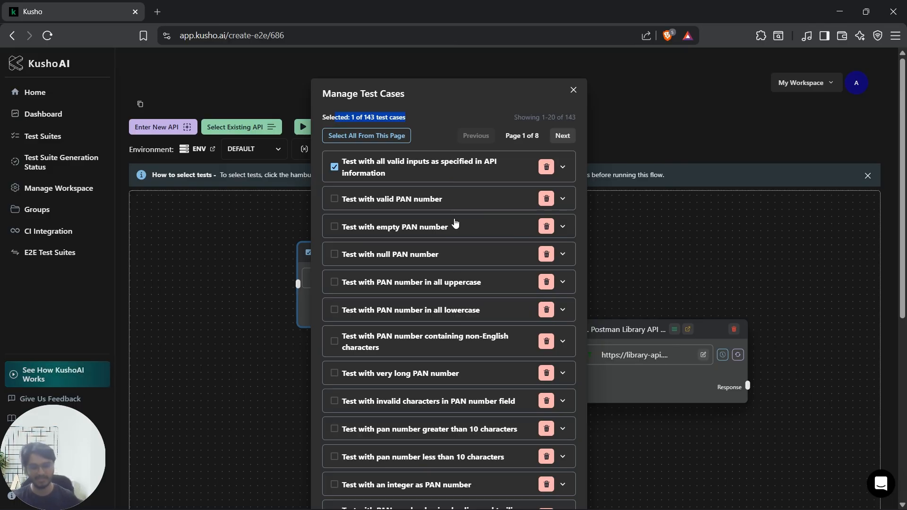
click(334, 254)
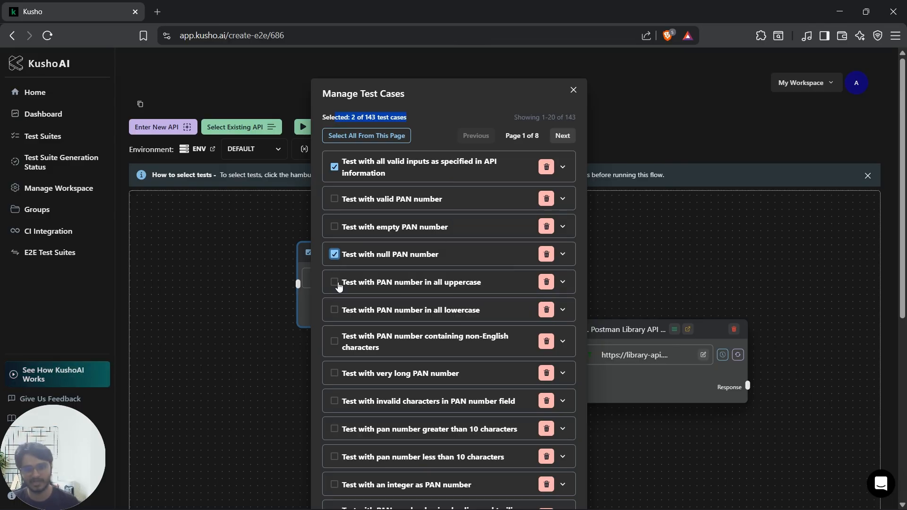
click(335, 282)
click(334, 310)
click(442, 94)
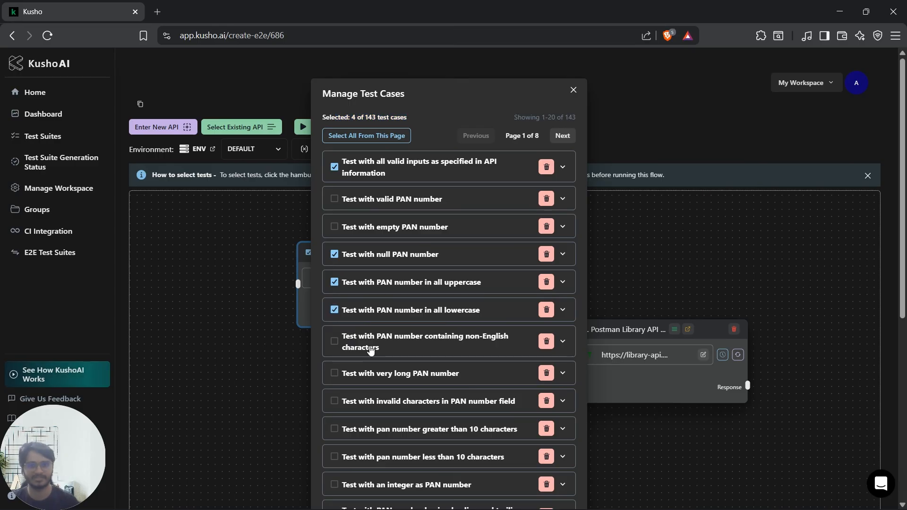
click(573, 90)
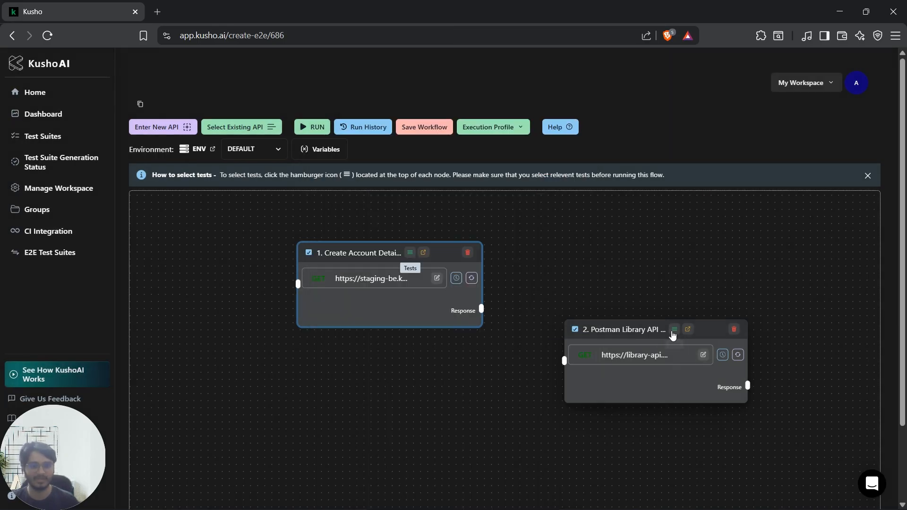
Step: Connect the Create Account Details node's response to the Postman Library API node's input and space the two nodes apart
drag(482, 309, 563, 361)
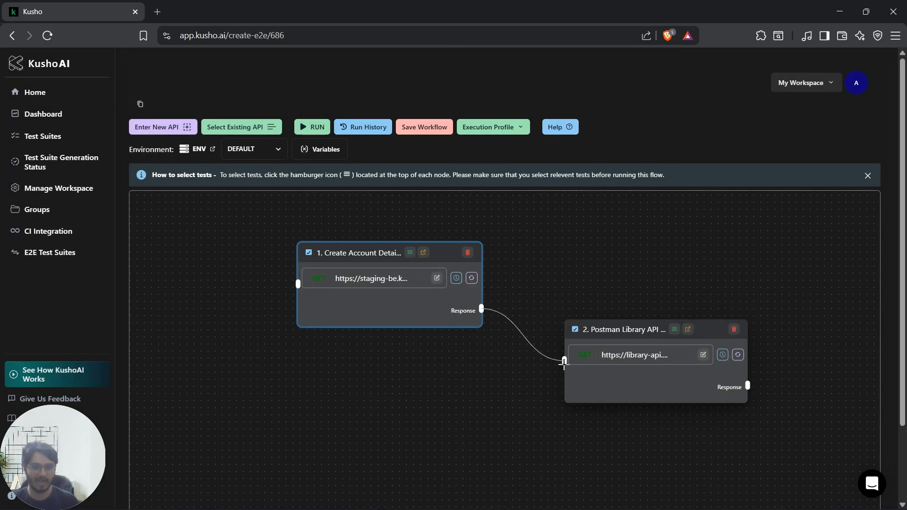
drag(360, 258, 304, 274)
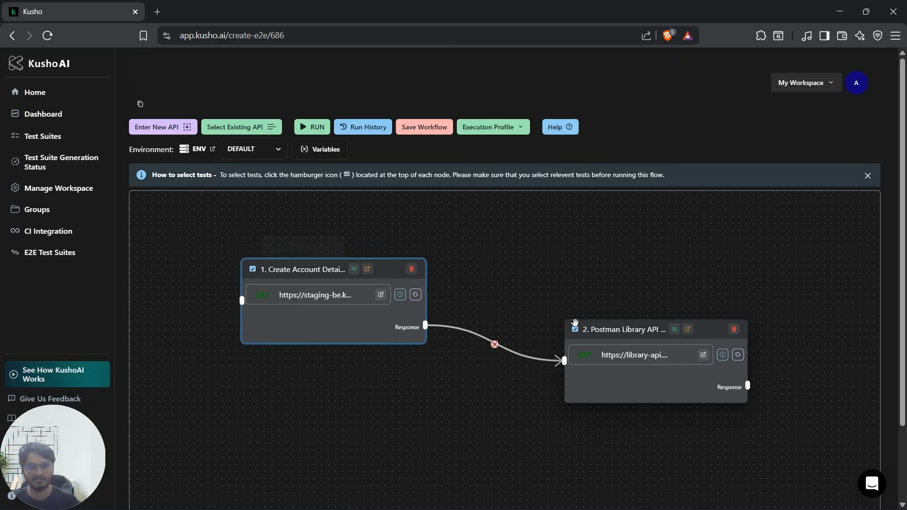
drag(616, 332, 628, 315)
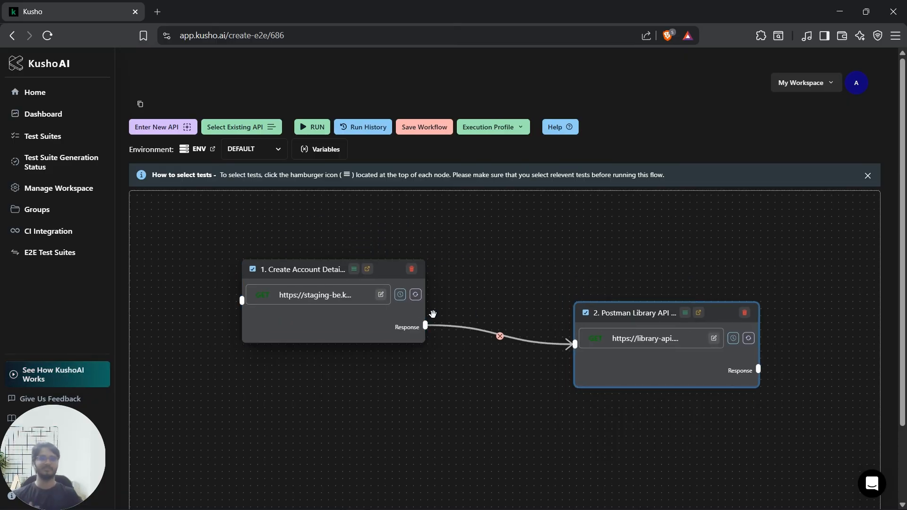
Step: Include "Test with a very long string for search input" in the Postman Library API node and inspect the valid-inputs test's request details
click(685, 313)
scroll(354, 311, down, 3)
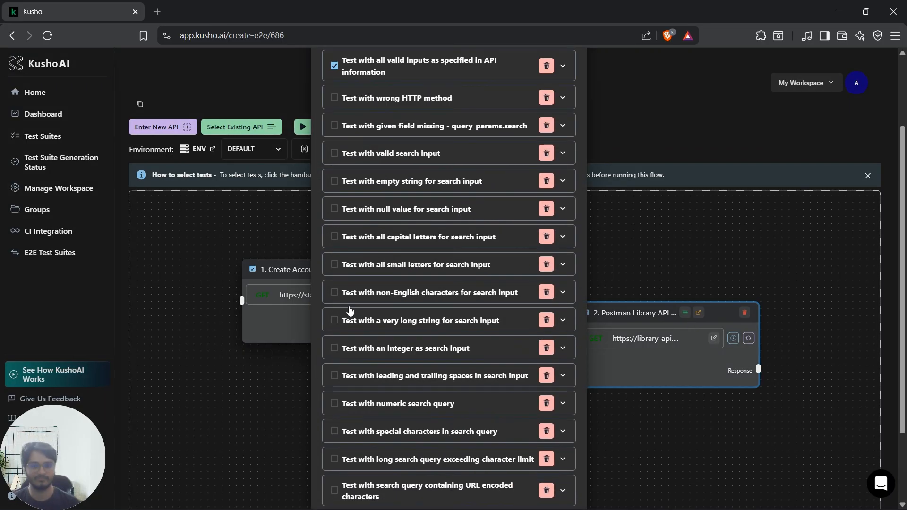
click(335, 303)
scroll(537, 347, up, 5)
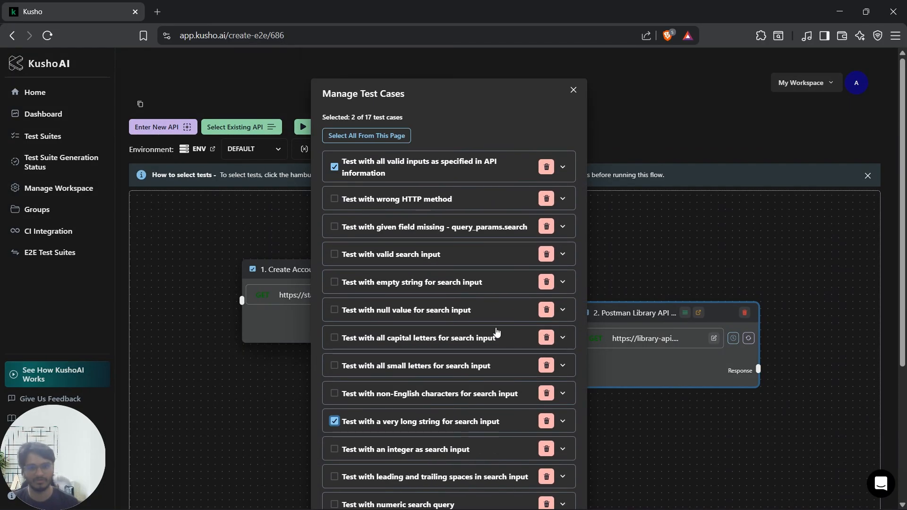
click(562, 168)
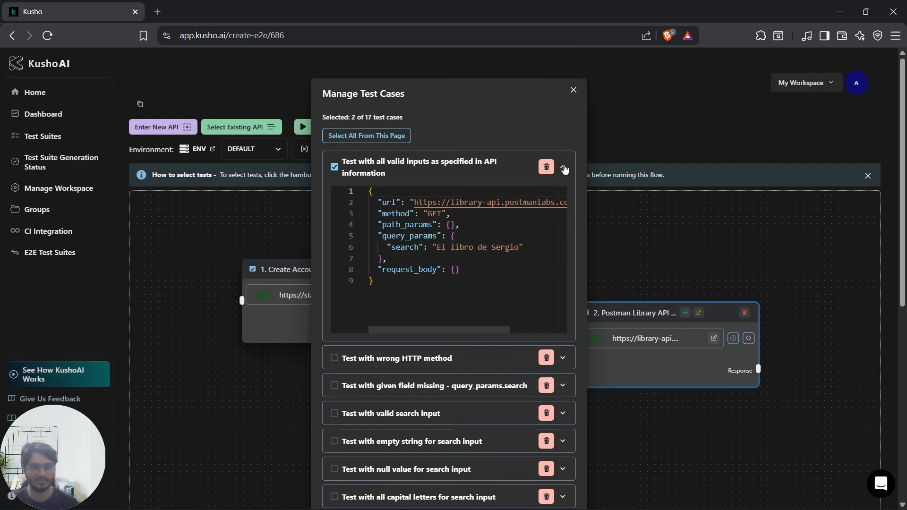
click(563, 167)
click(573, 90)
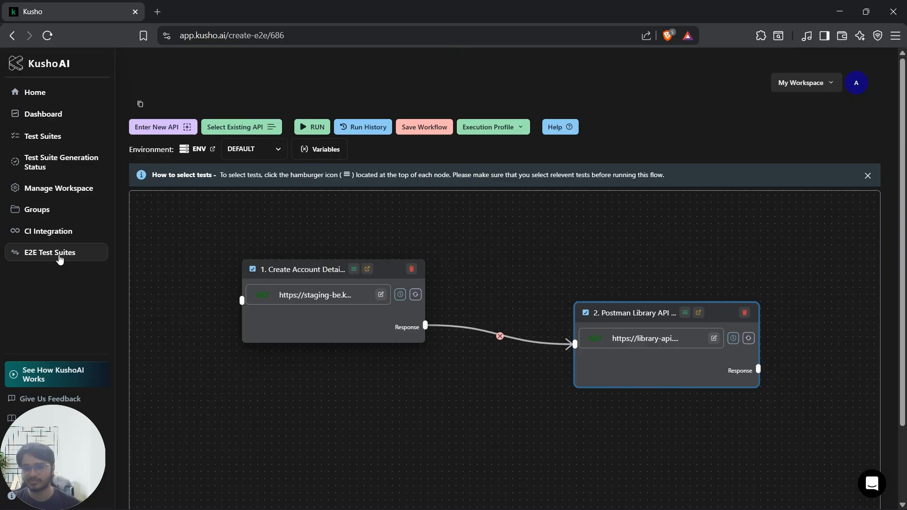
Step: Open the Fintech APIs E2E test suite and move its Banking API Creation and Create Bank Record nodes farther apart
click(94, 253)
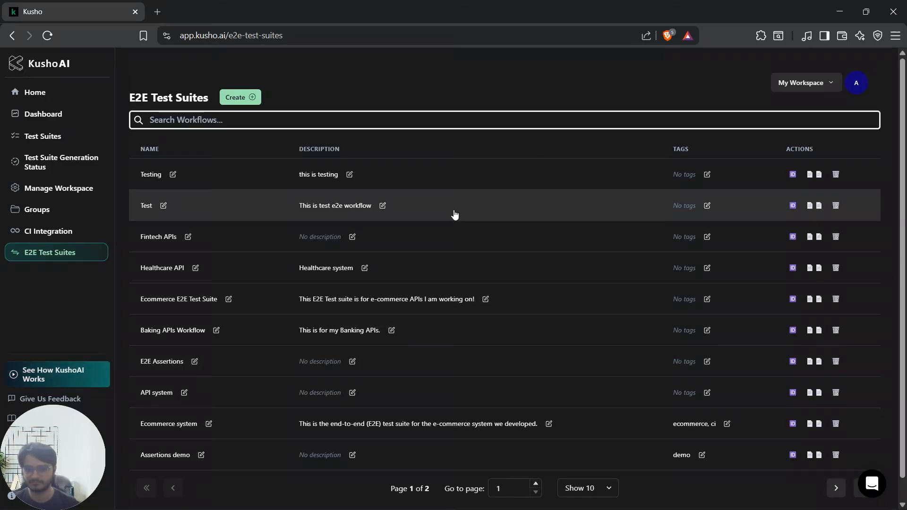
click(440, 238)
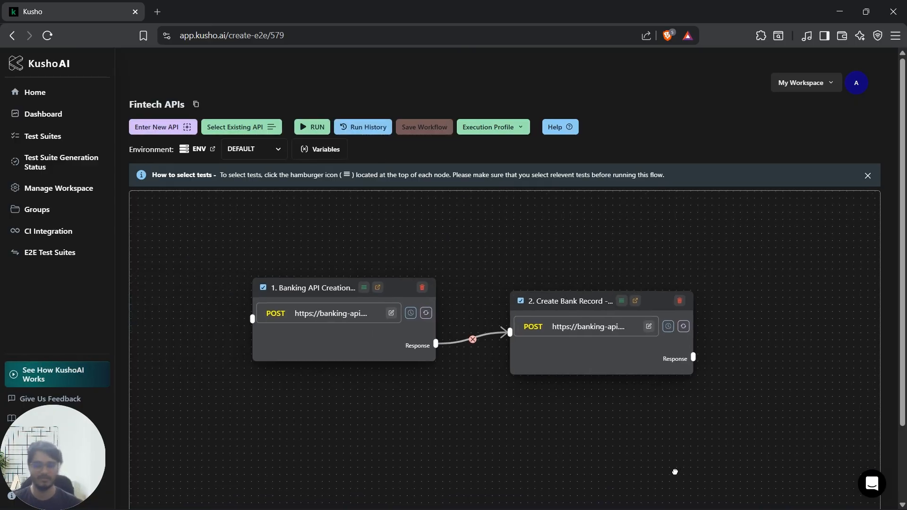
drag(565, 296, 610, 337)
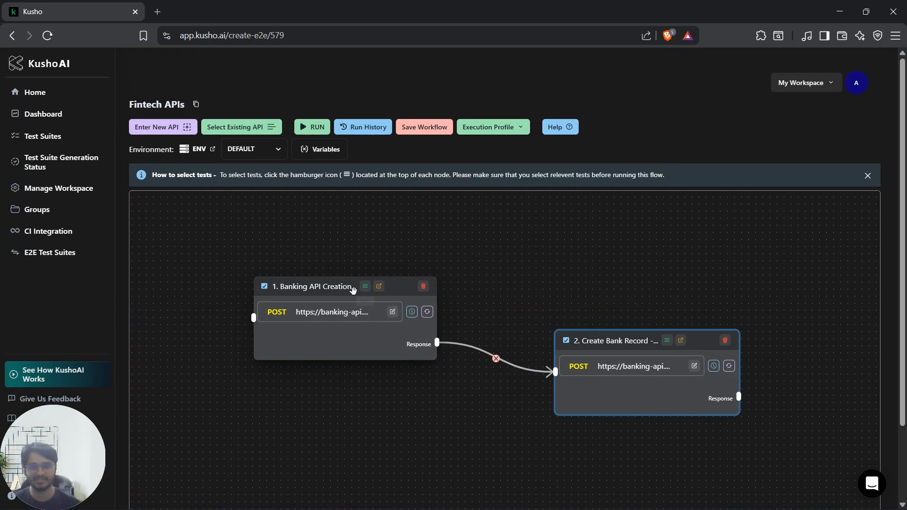
drag(316, 286, 264, 259)
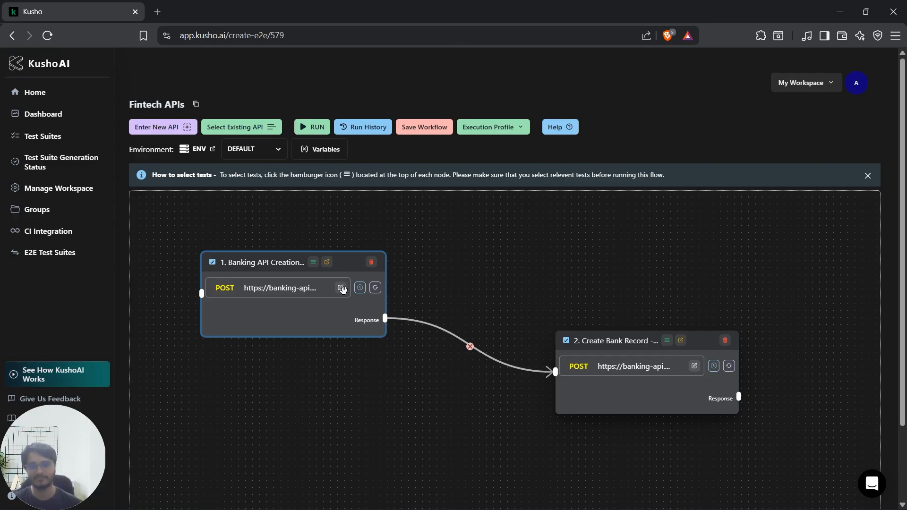
Step: Include "Test with numeric value for name field" in the Banking API Creation node's selected test cases
click(313, 262)
scroll(433, 268, down, 2)
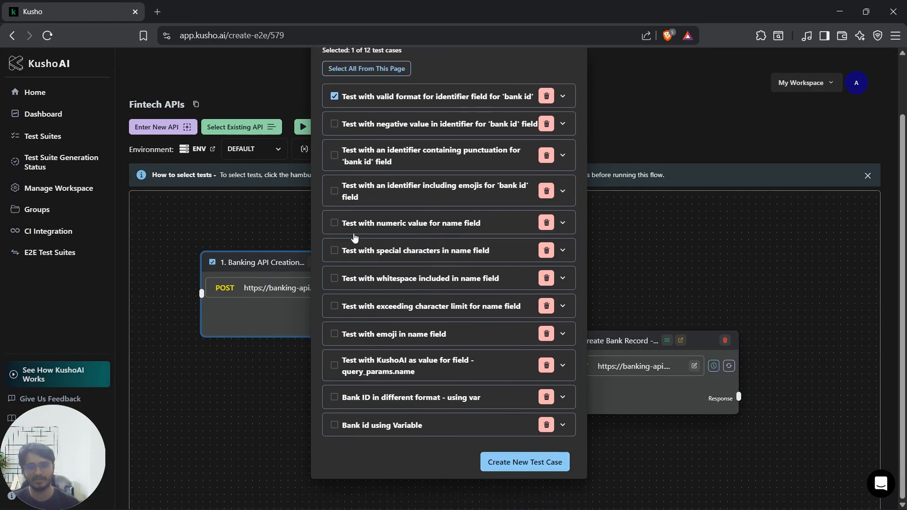
click(334, 223)
click(658, 303)
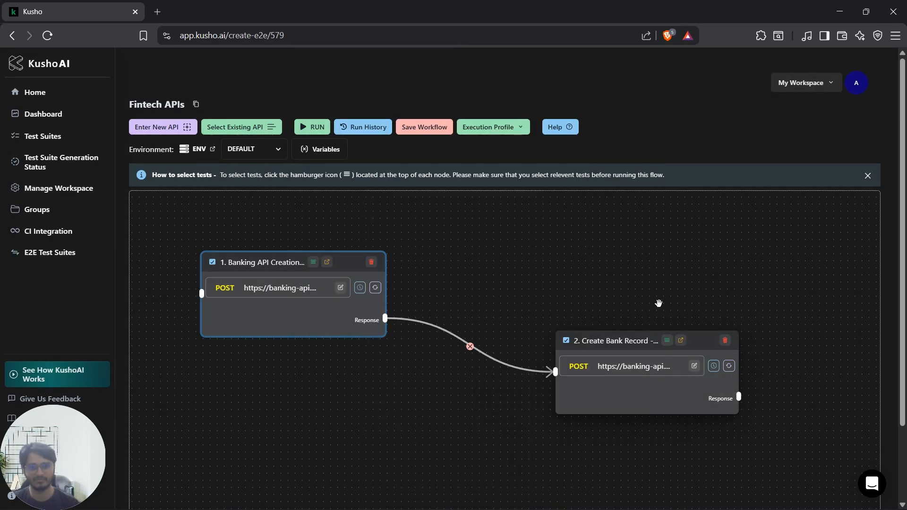
Step: Include the missing json_body.name field test and the valid 'name' input test in the Create Bank Record node
click(667, 340)
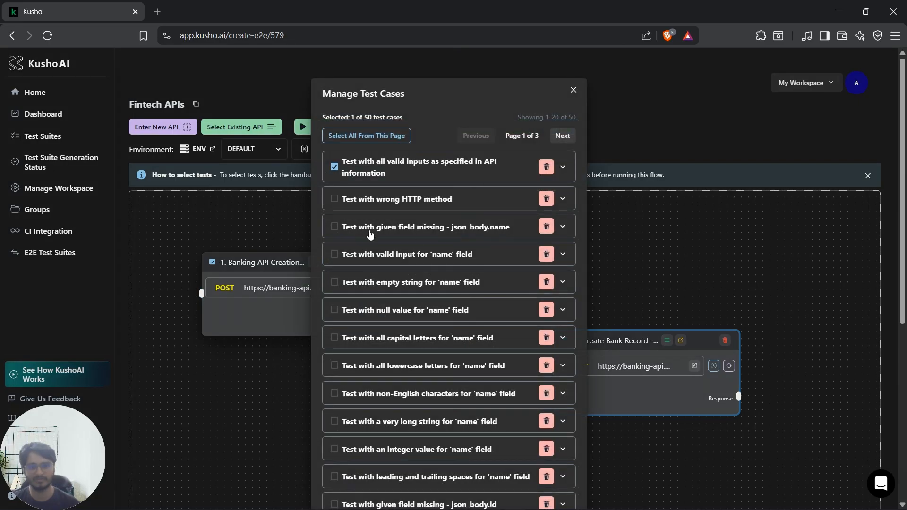
click(334, 226)
click(334, 254)
click(646, 264)
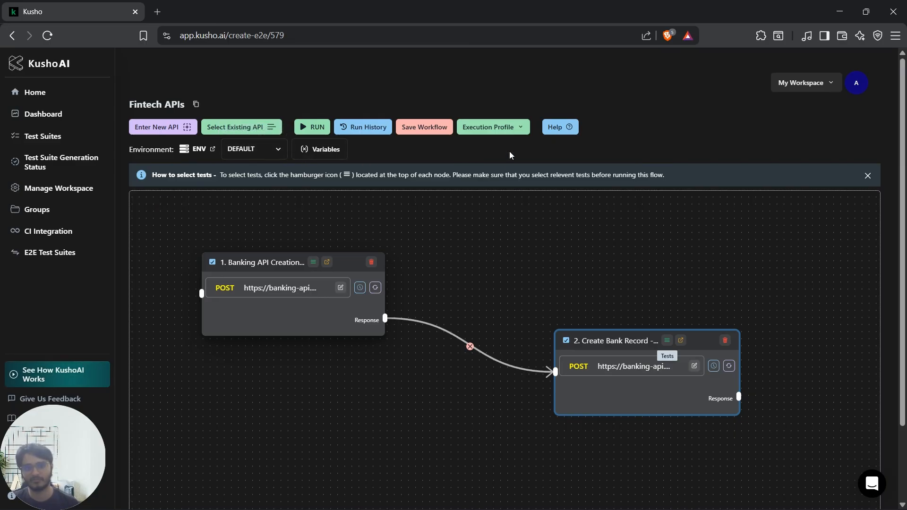
Step: Run the Fintech APIs workflow and review the results of the generated test combinations
click(313, 127)
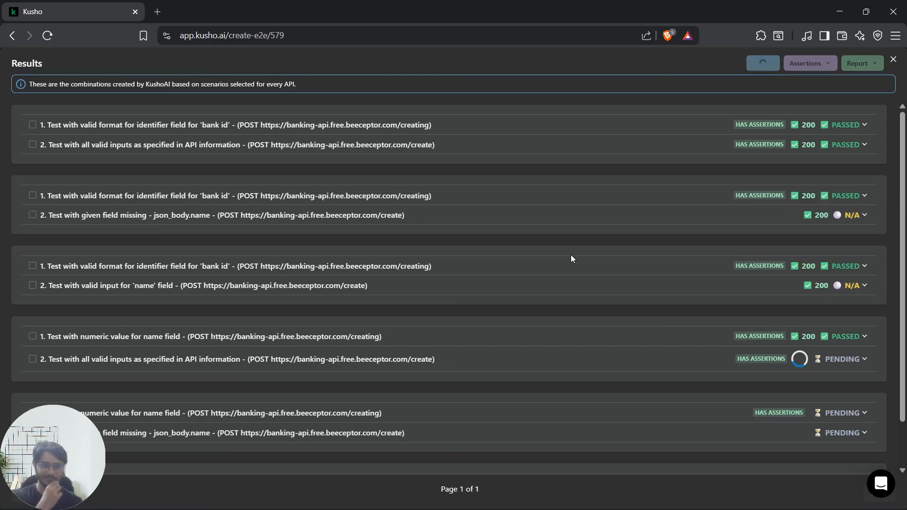
scroll(570, 259, down, 1)
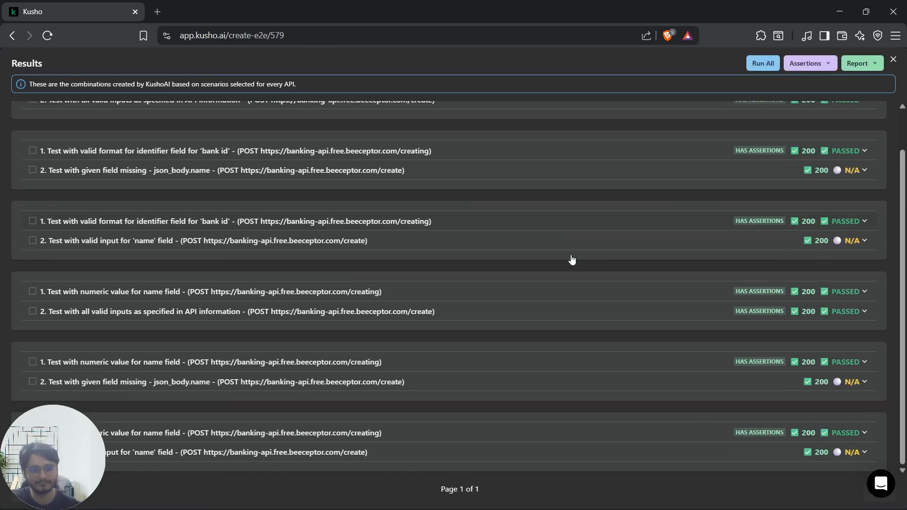
scroll(622, 319, up, 1)
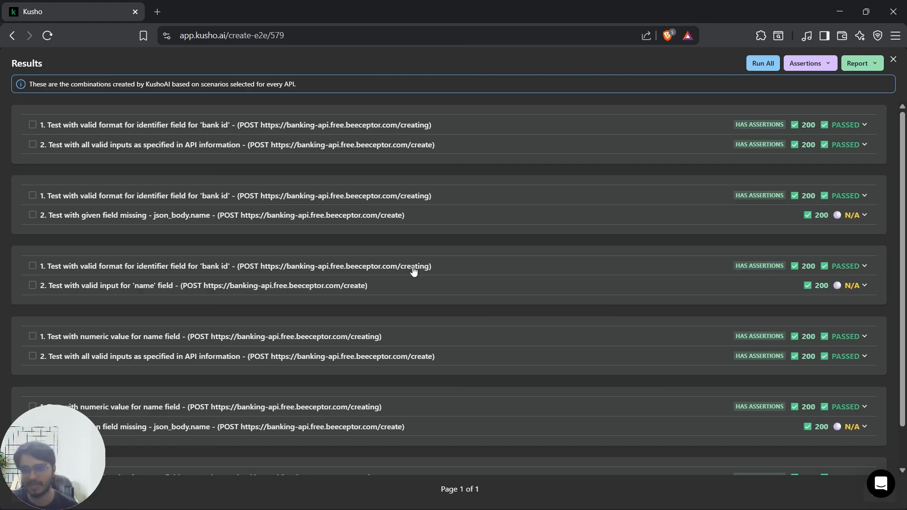
scroll(425, 274, down, 1)
scroll(444, 269, up, 1)
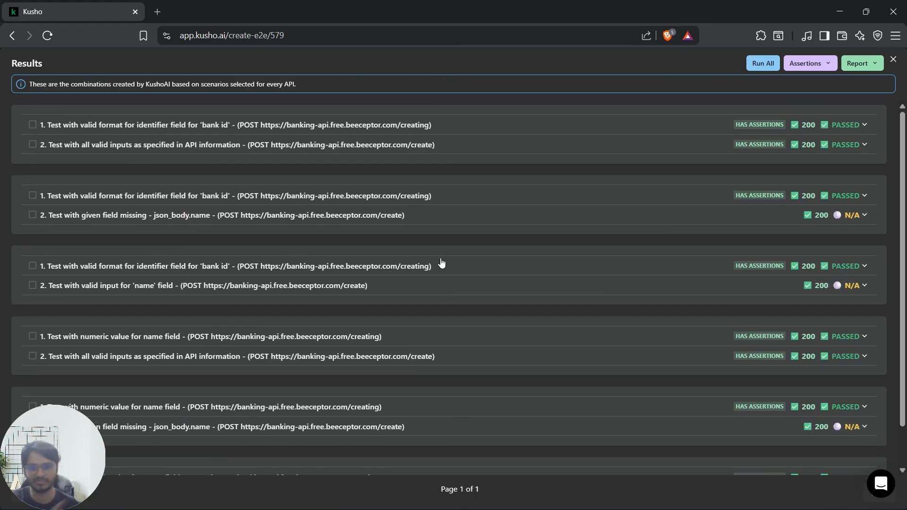
Step: Examine the request and response details of the first combination's valid 'bank id' format test
click(487, 126)
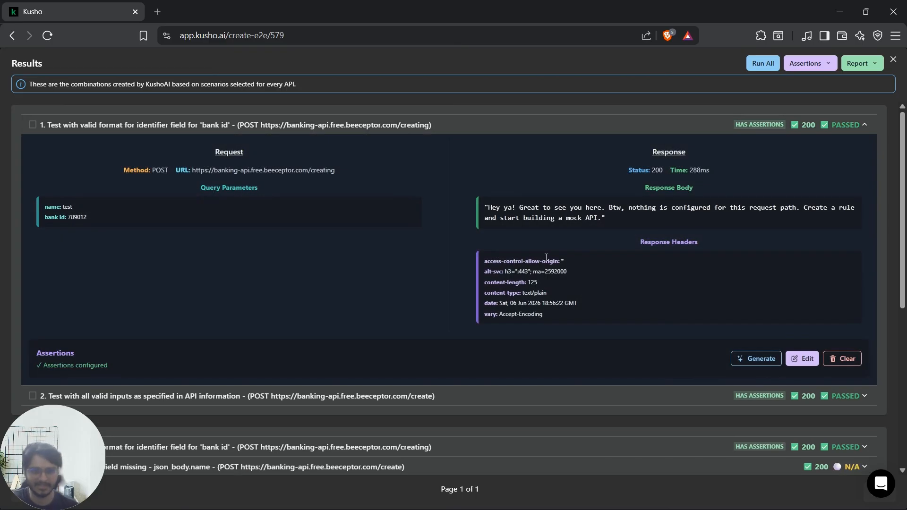
click(497, 125)
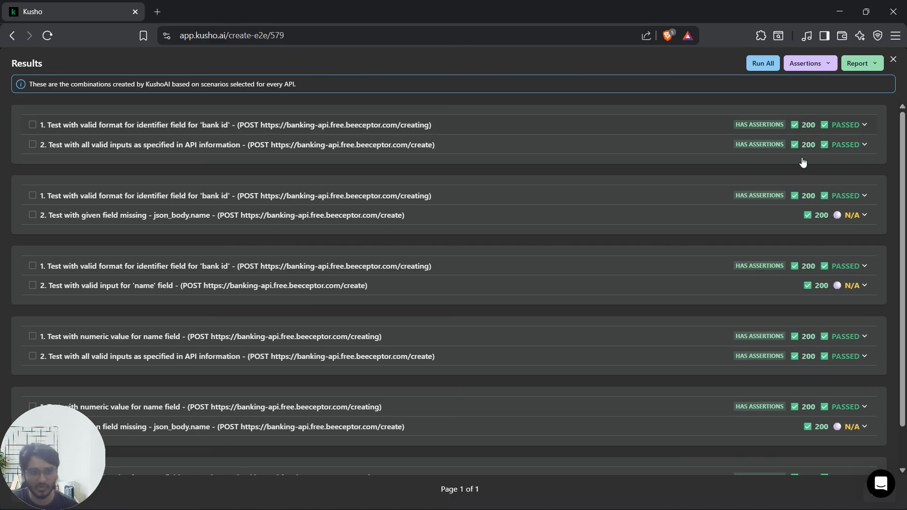
scroll(709, 361, down, 1)
scroll(703, 355, up, 1)
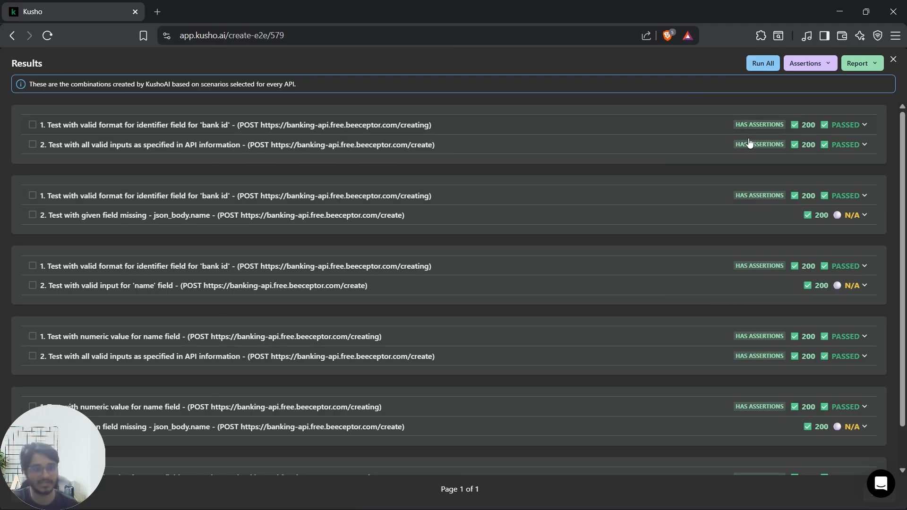
Step: Generate AI assertions for the second combination's missing json_body.name test and review the assertion code without editing it
mouse_move(856, 221)
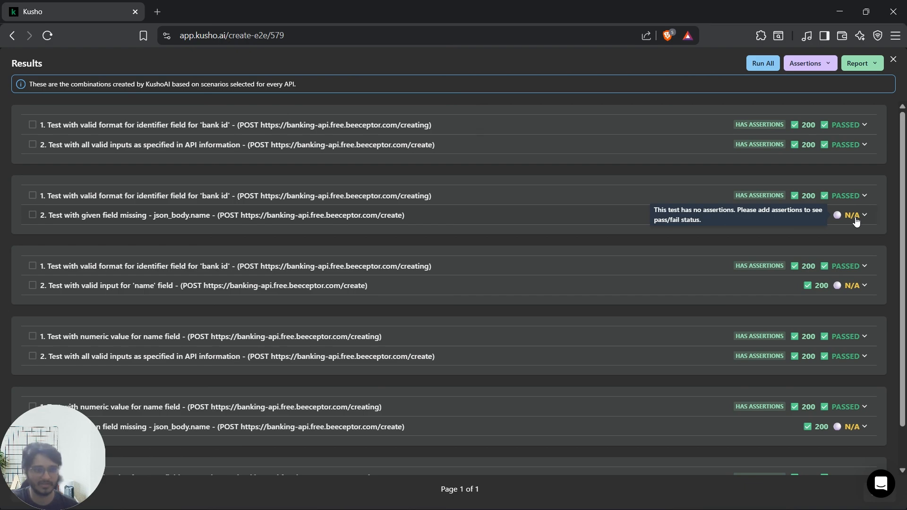
click(855, 221)
scroll(805, 365, down, 3)
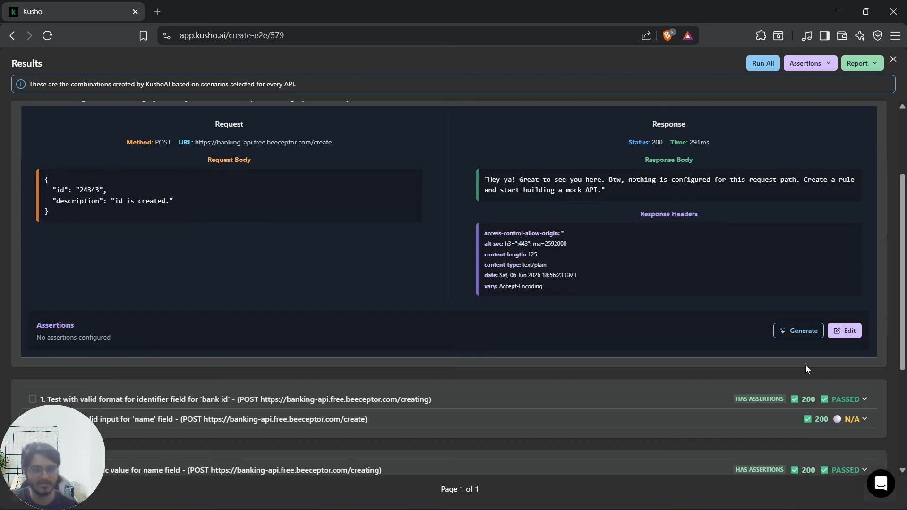
click(797, 332)
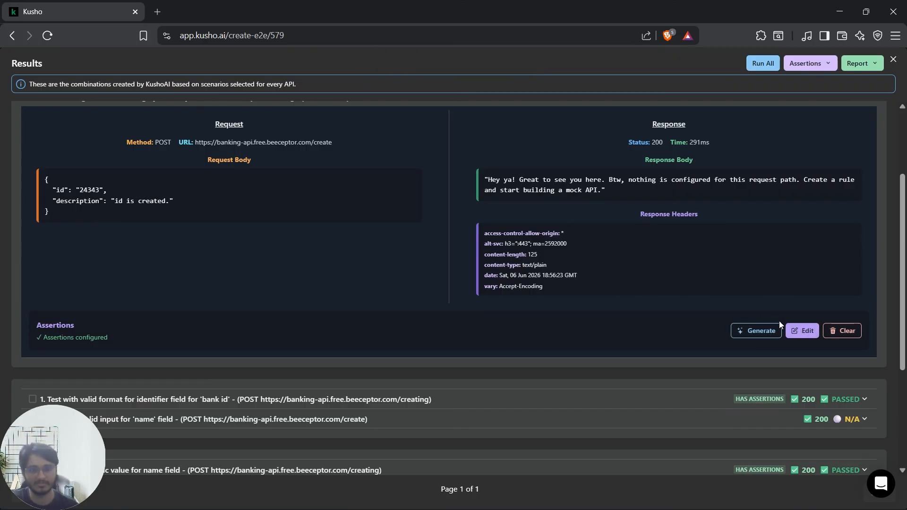
click(802, 330)
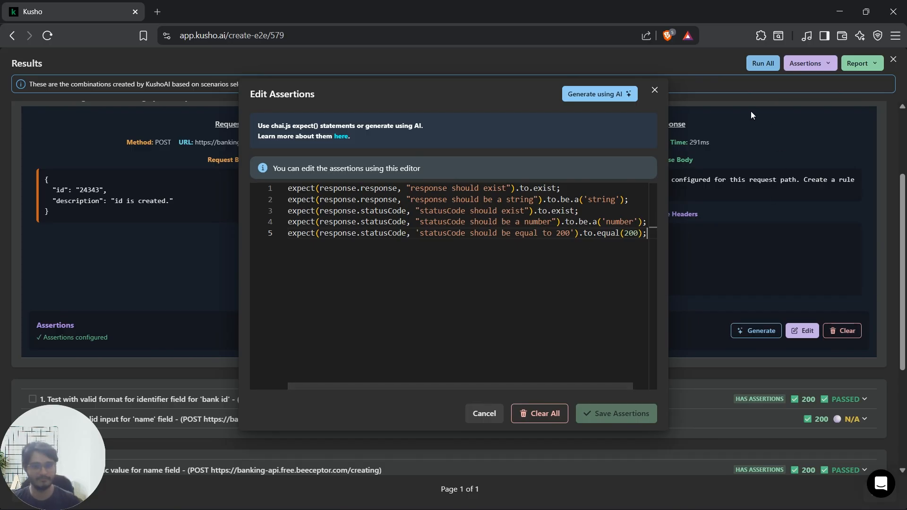
click(654, 90)
scroll(739, 312, up, 3)
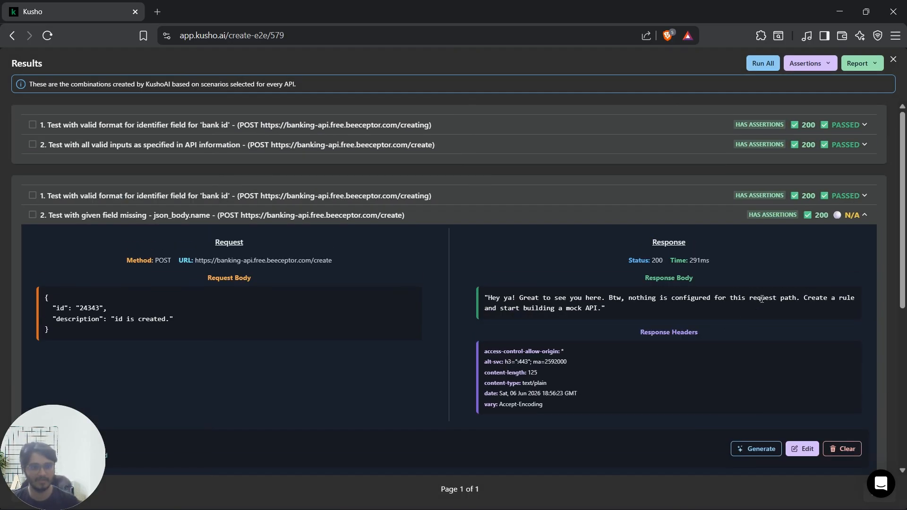
click(726, 218)
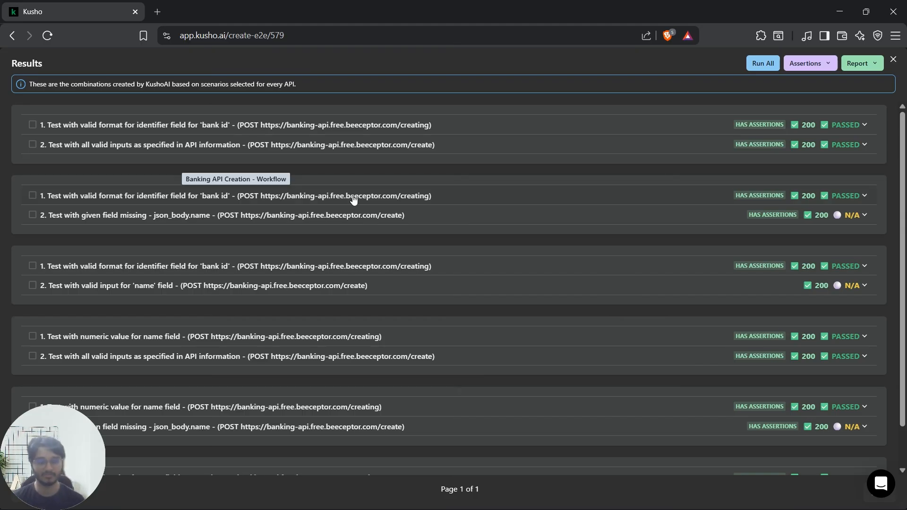
Step: Generate assertions across all results only for the empty cases, and return to the workflow canvas
click(876, 66)
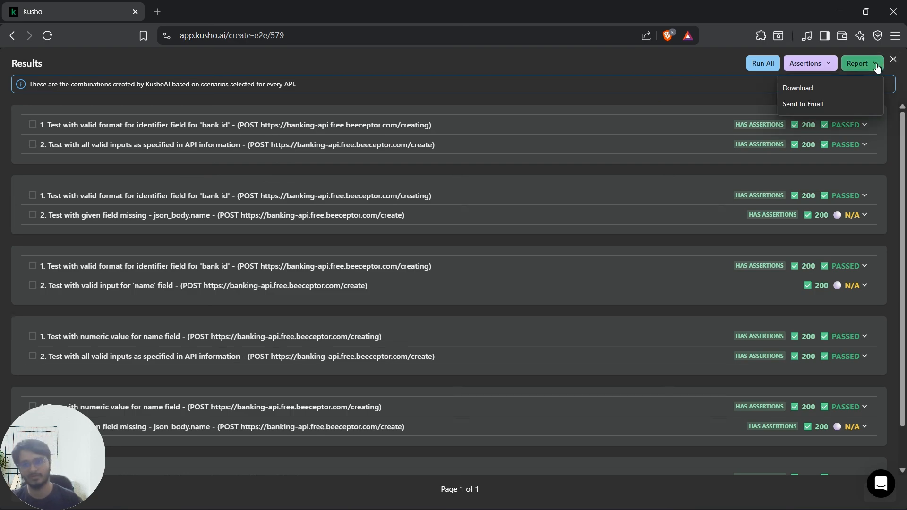
click(827, 67)
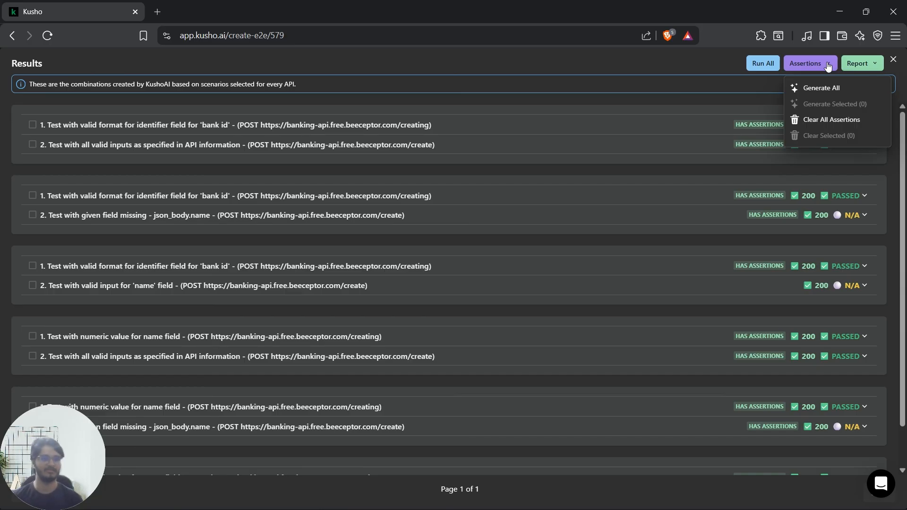
click(827, 88)
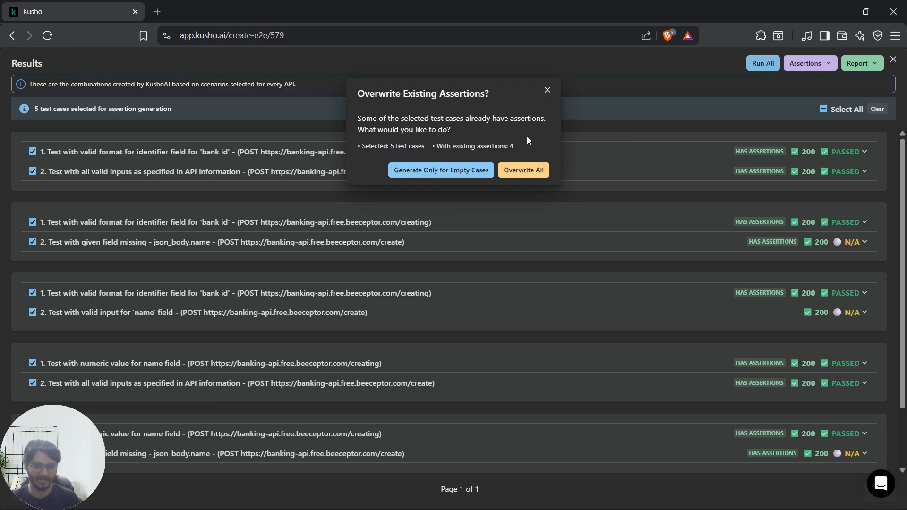
click(460, 175)
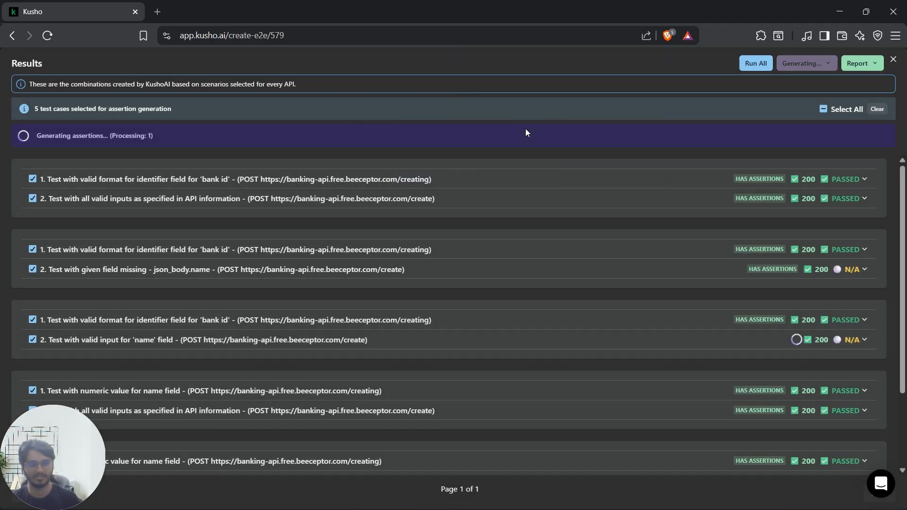
scroll(646, 211, down, 2)
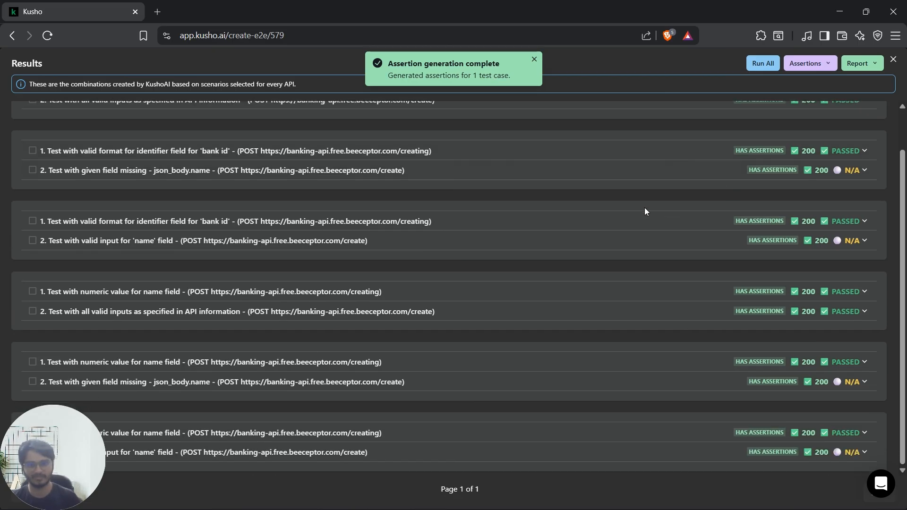
scroll(642, 212, up, 1)
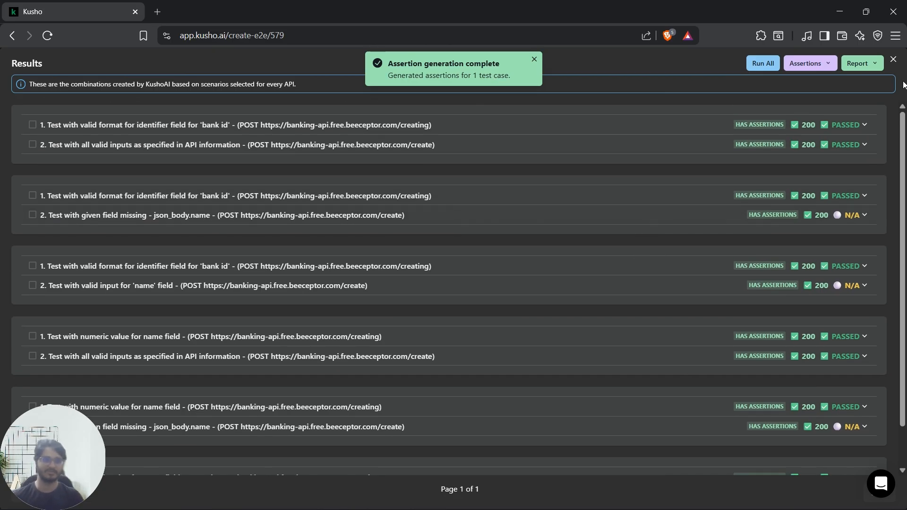
click(893, 59)
drag(544, 272, 563, 255)
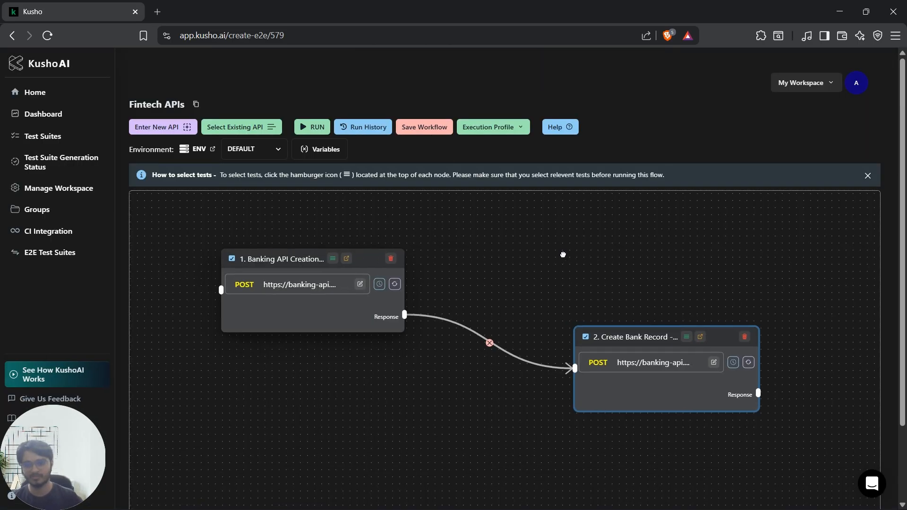